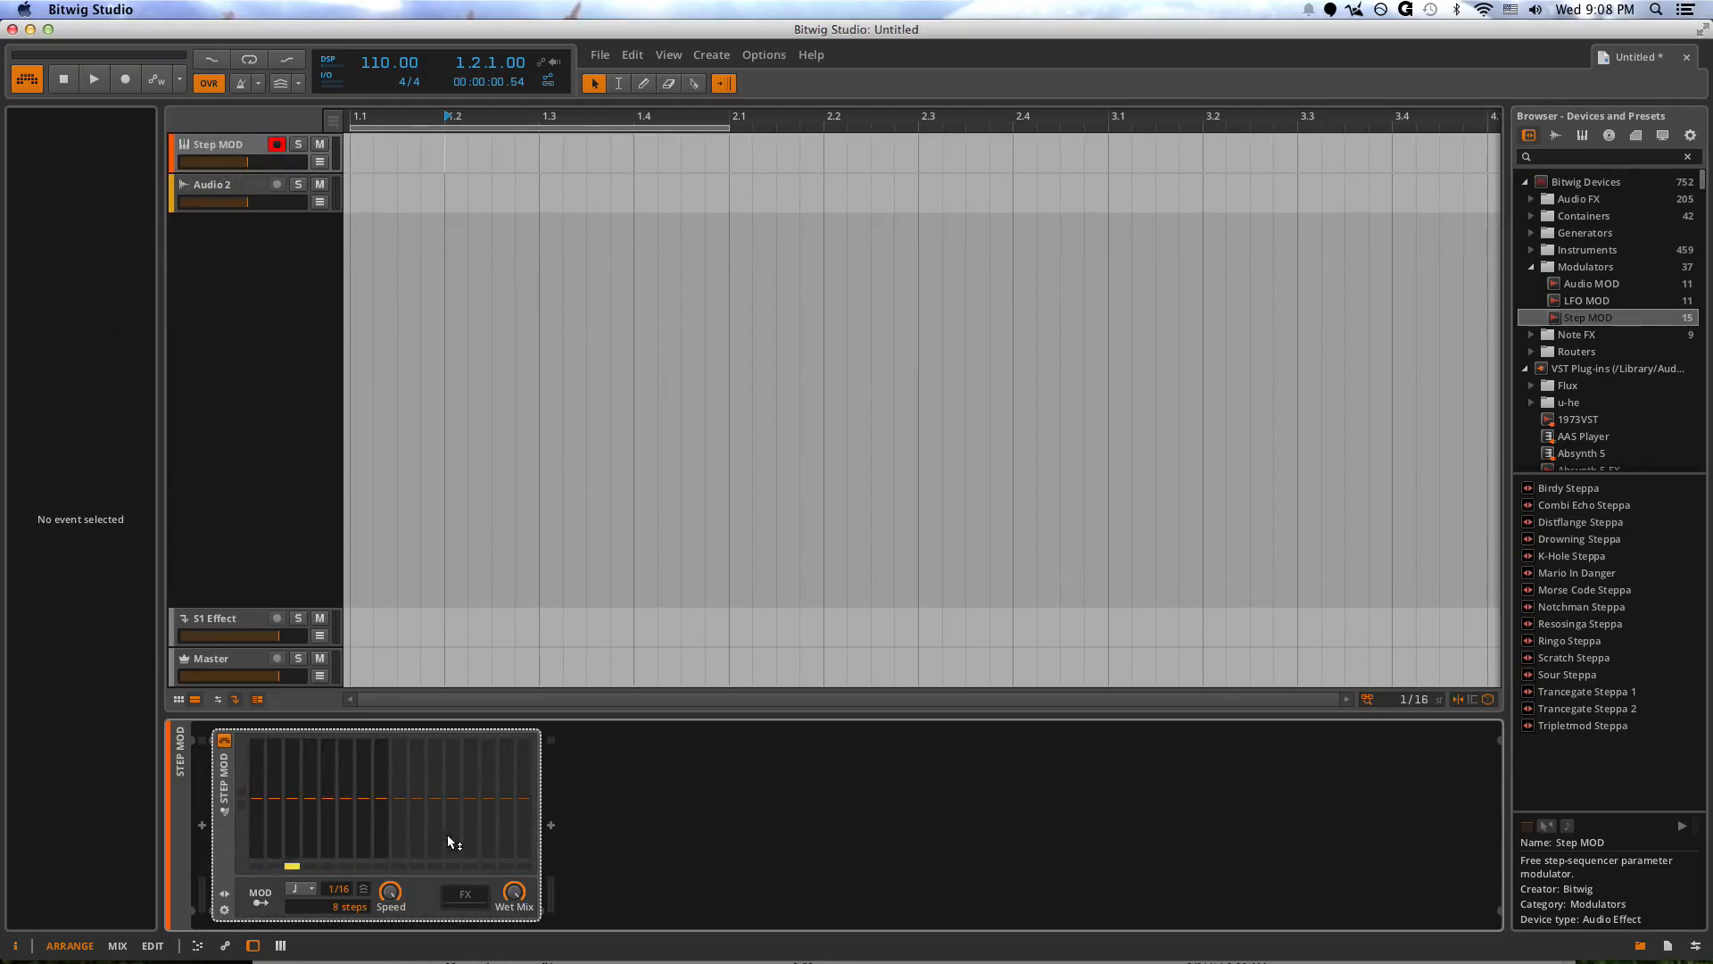
- Insert the FM8 synth plug-in into the FX chain of the Step MOD device
{"action": "left_click", "coordinate": [463, 895]}
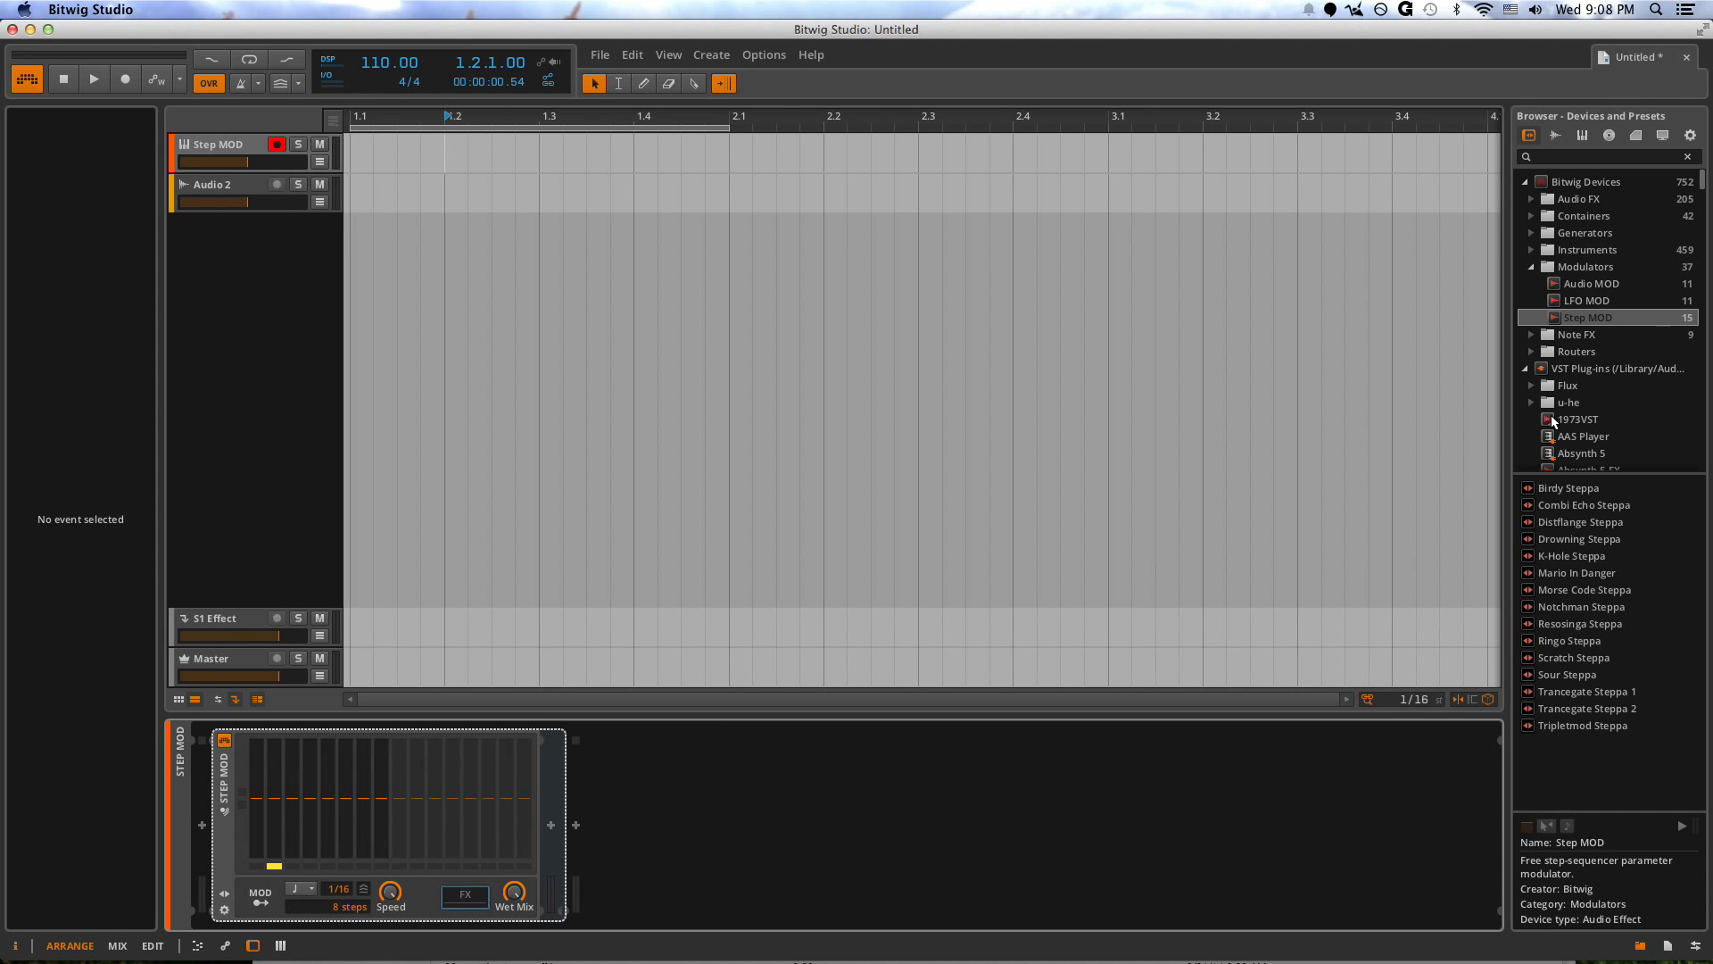
{"action": "left_click", "coordinate": [482, 891]}
{"action": "scroll", "coordinate": [1606, 348], "scroll_direction": "down", "scroll_amount": 15}
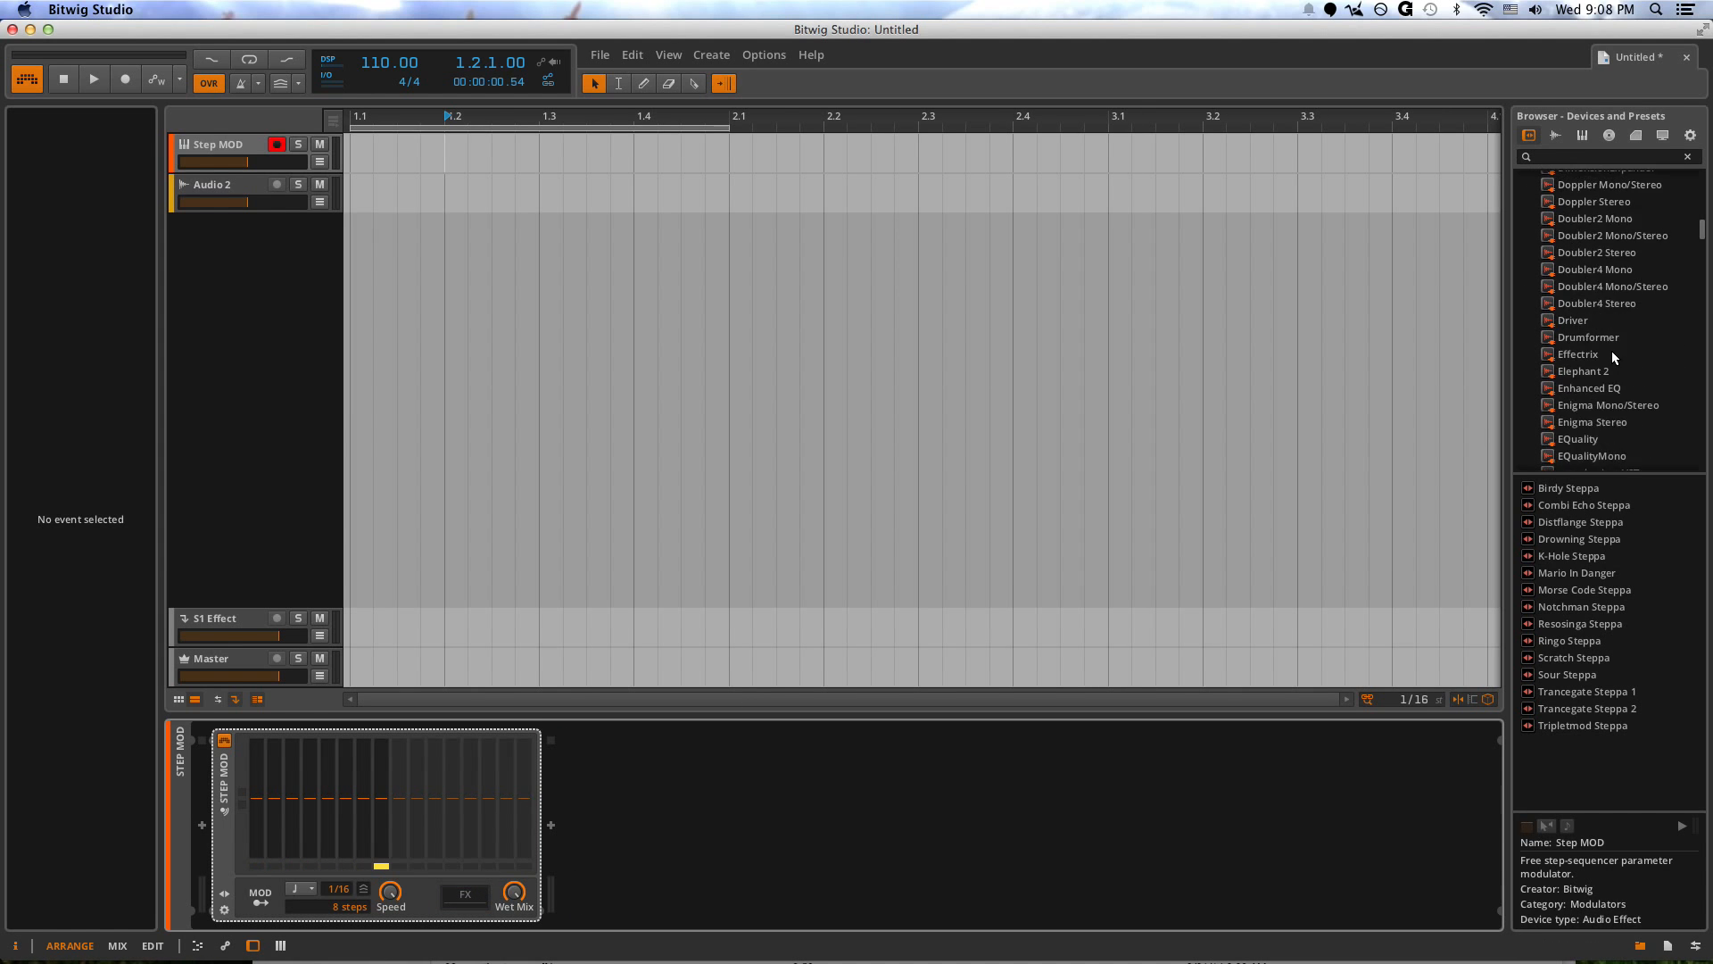
{"action": "scroll", "coordinate": [1618, 355], "scroll_direction": "down", "scroll_amount": 10}
{"action": "left_click_drag", "start_coordinate": [1702, 306], "coordinate": [1701, 268]}
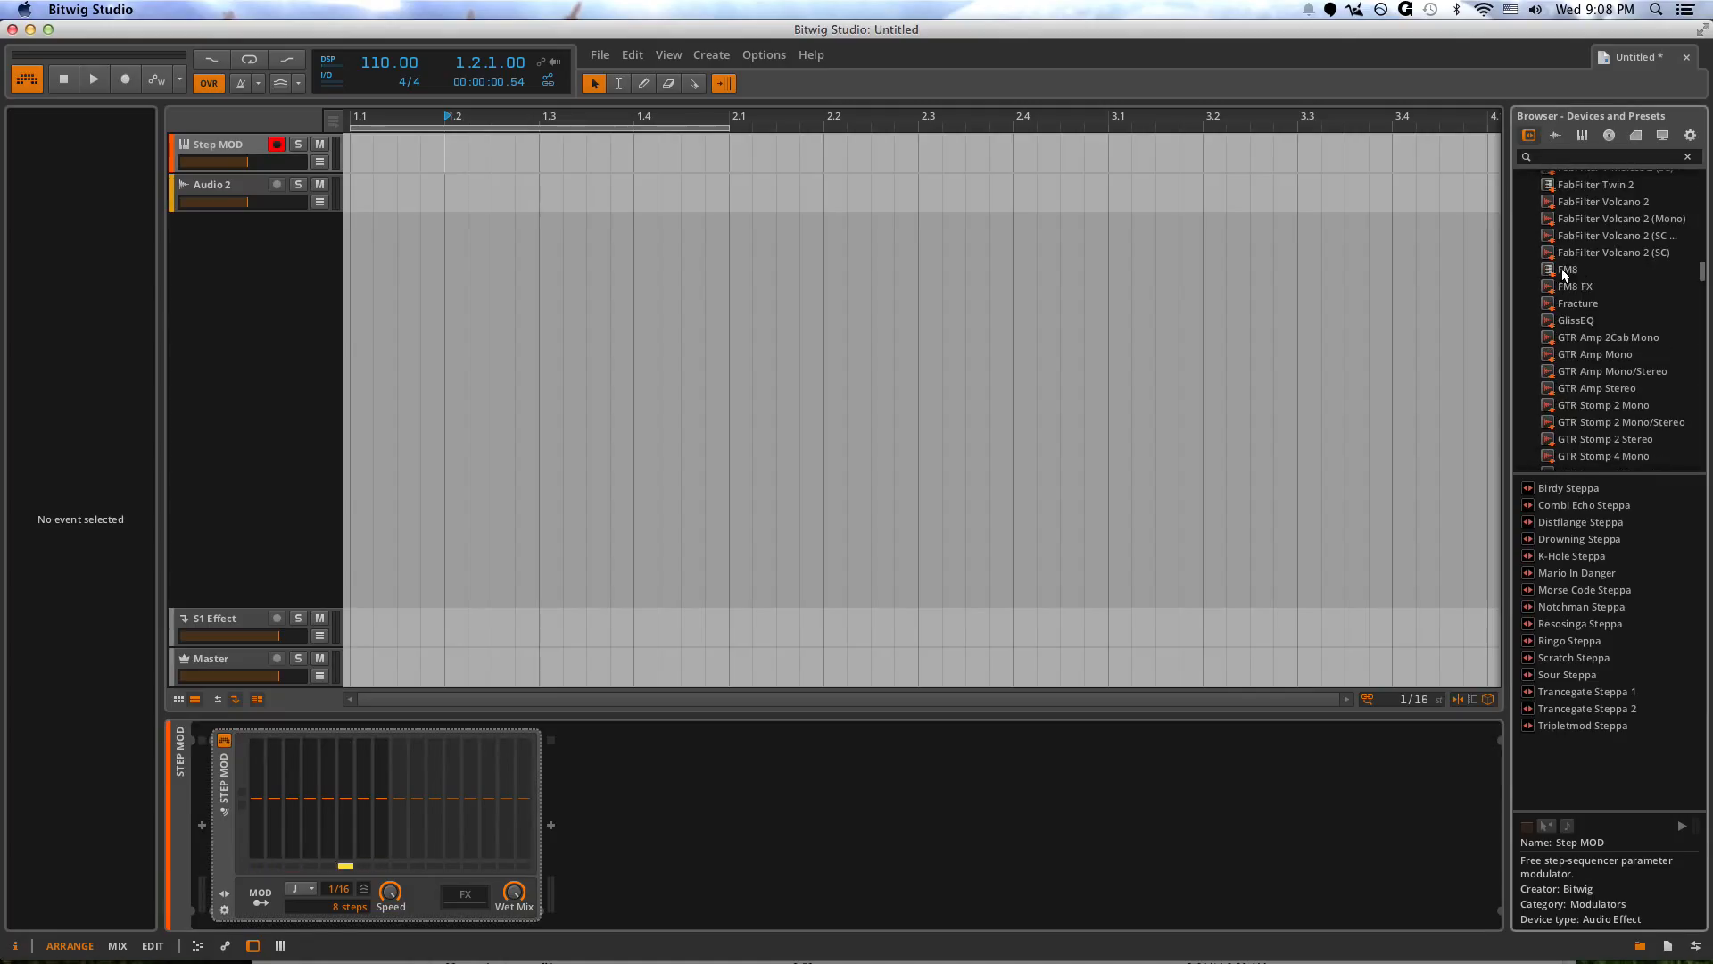
{"action": "left_click_drag", "start_coordinate": [1557, 270], "coordinate": [474, 906]}
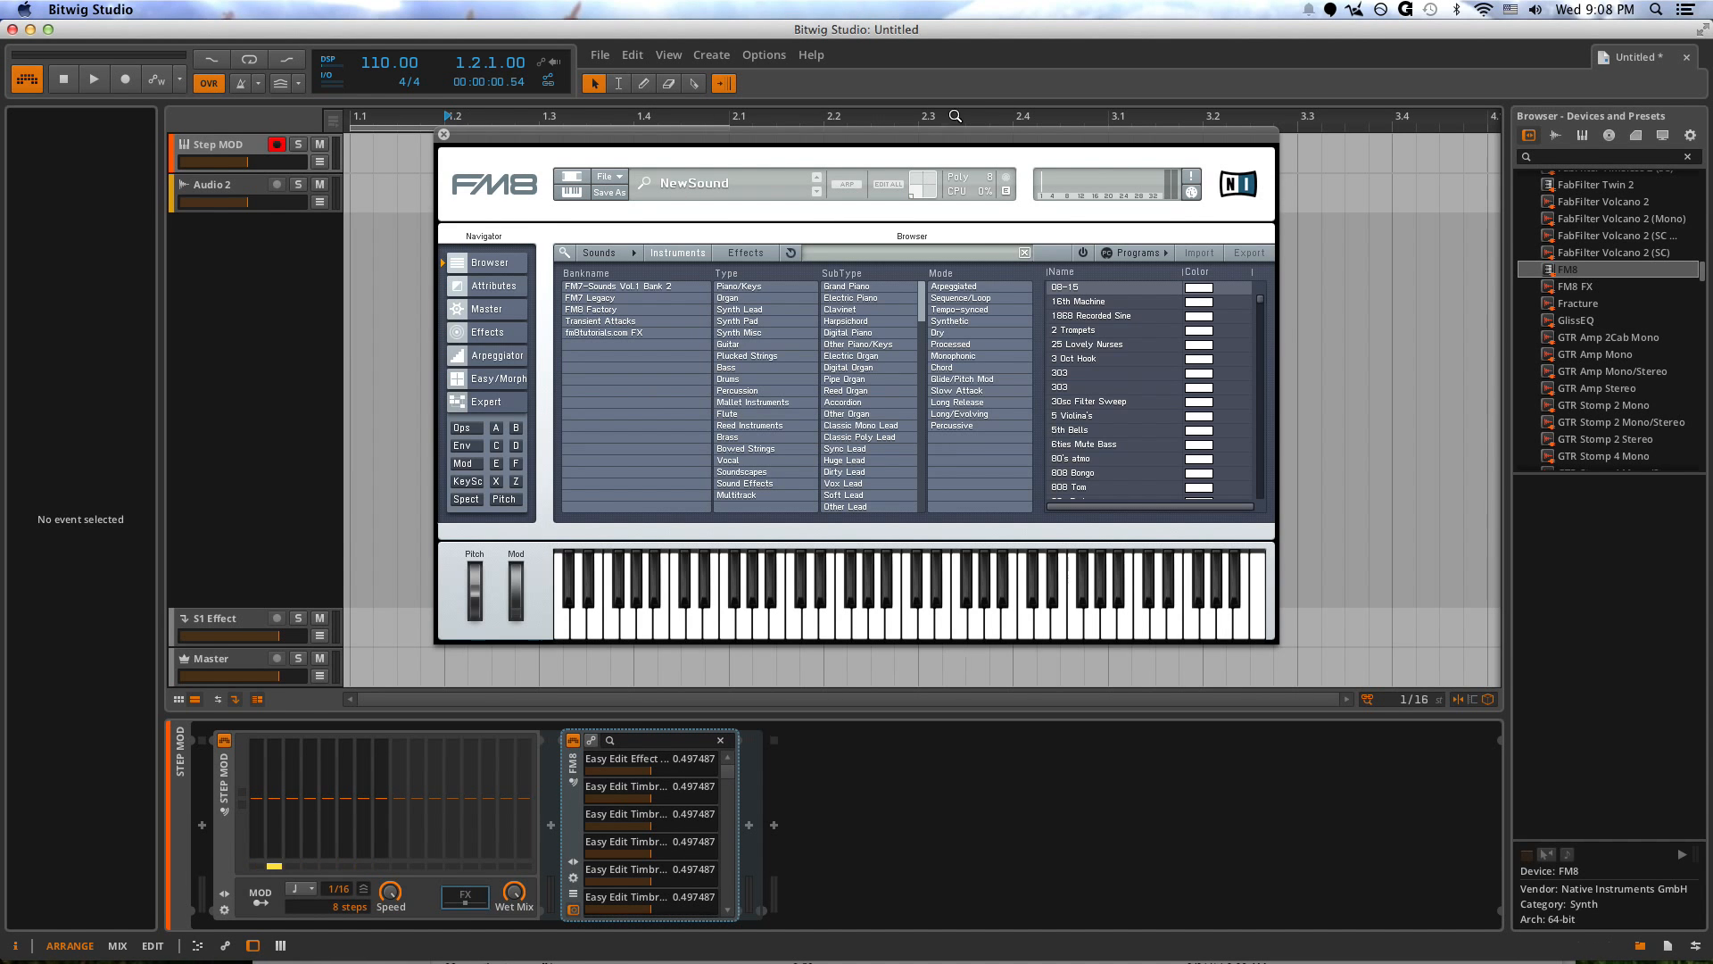
- Filter FM8's sound browser to the Classic Poly Lead subtype and load the Mellowrama preset
{"action": "left_click", "coordinate": [863, 448]}
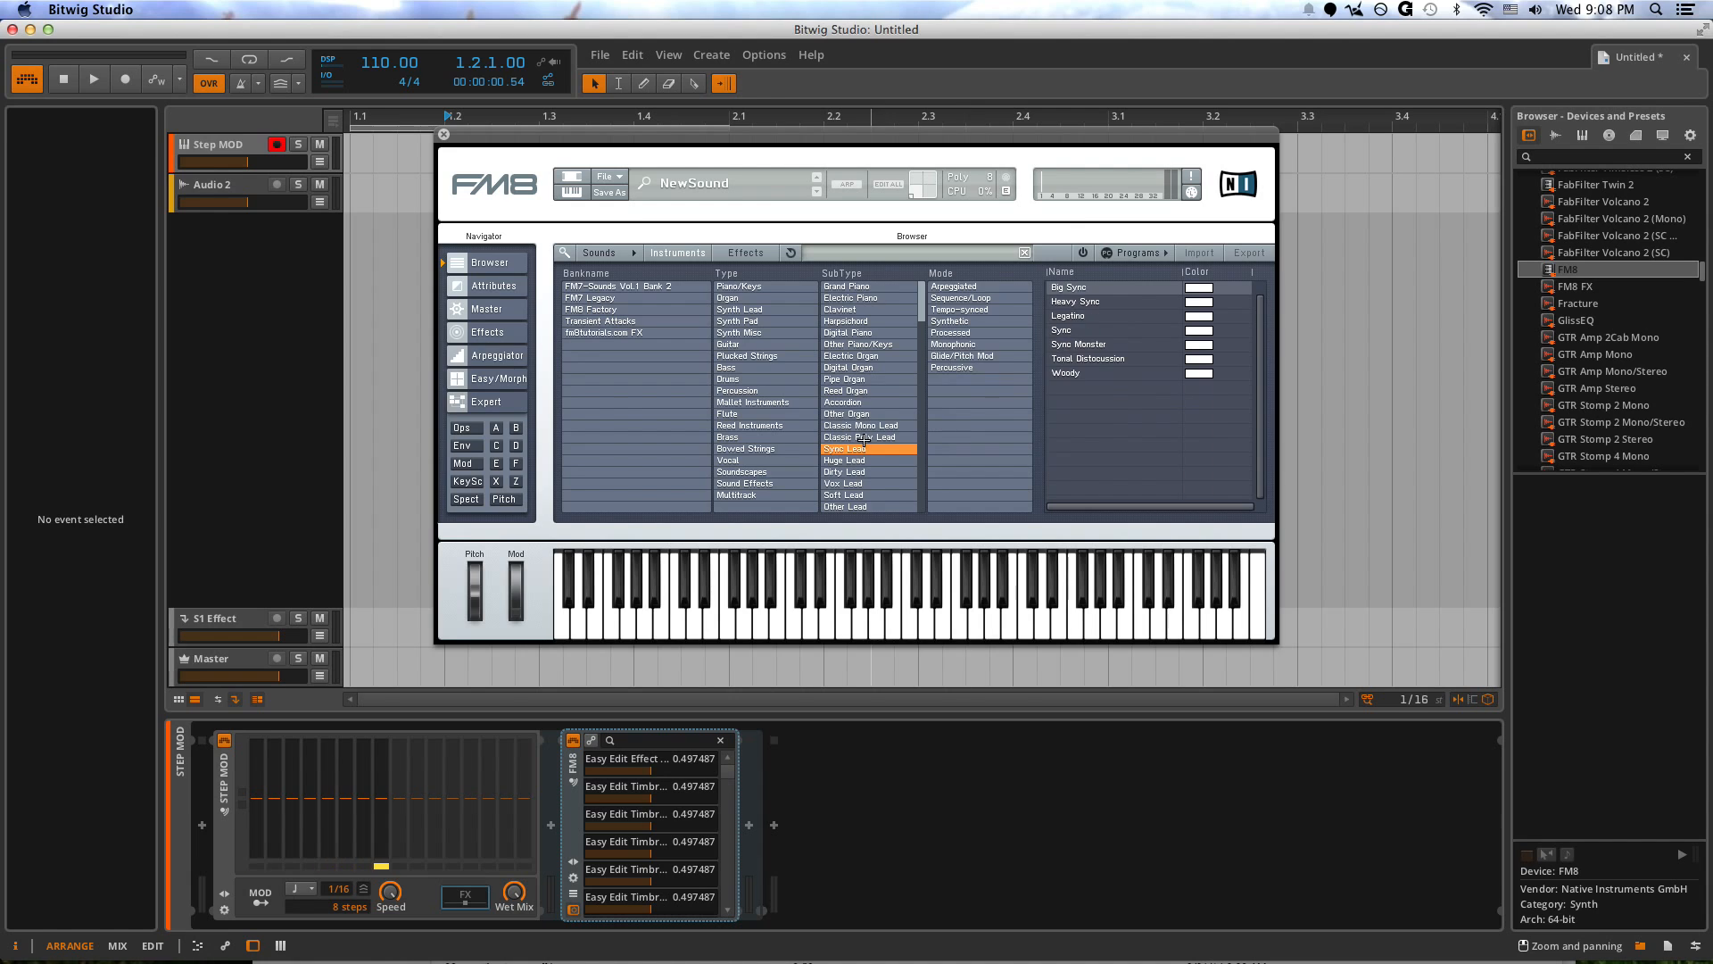
{"action": "left_click", "coordinate": [856, 457]}
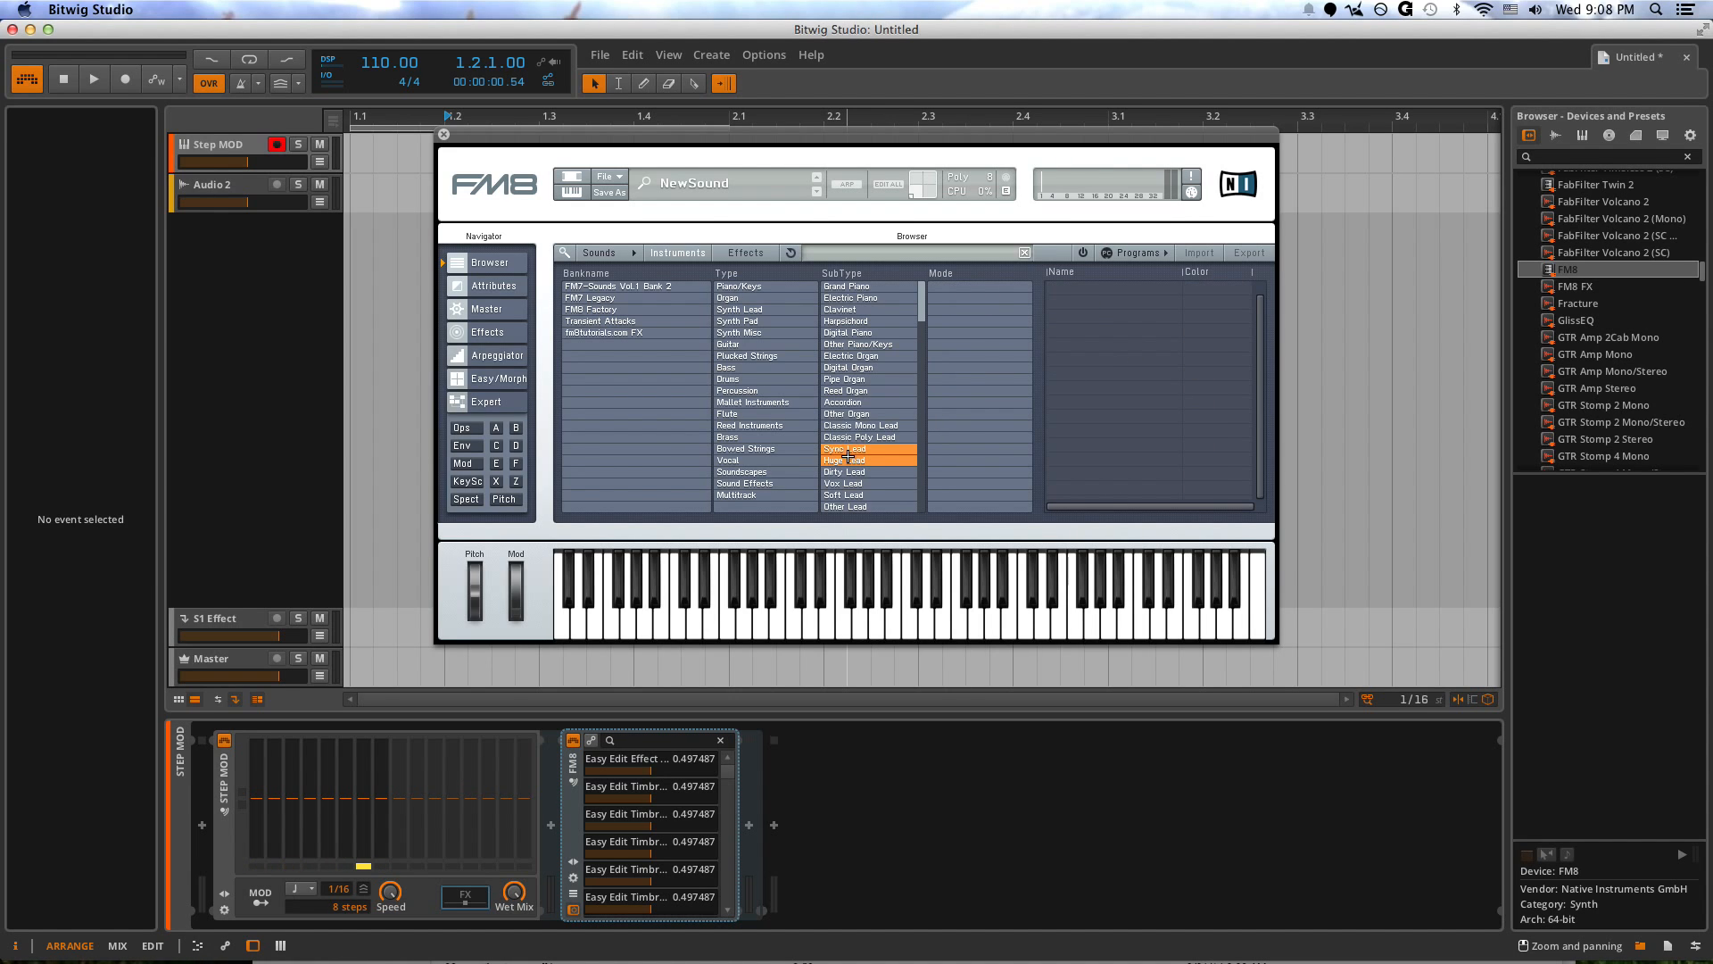
{"action": "left_click", "coordinate": [841, 437]}
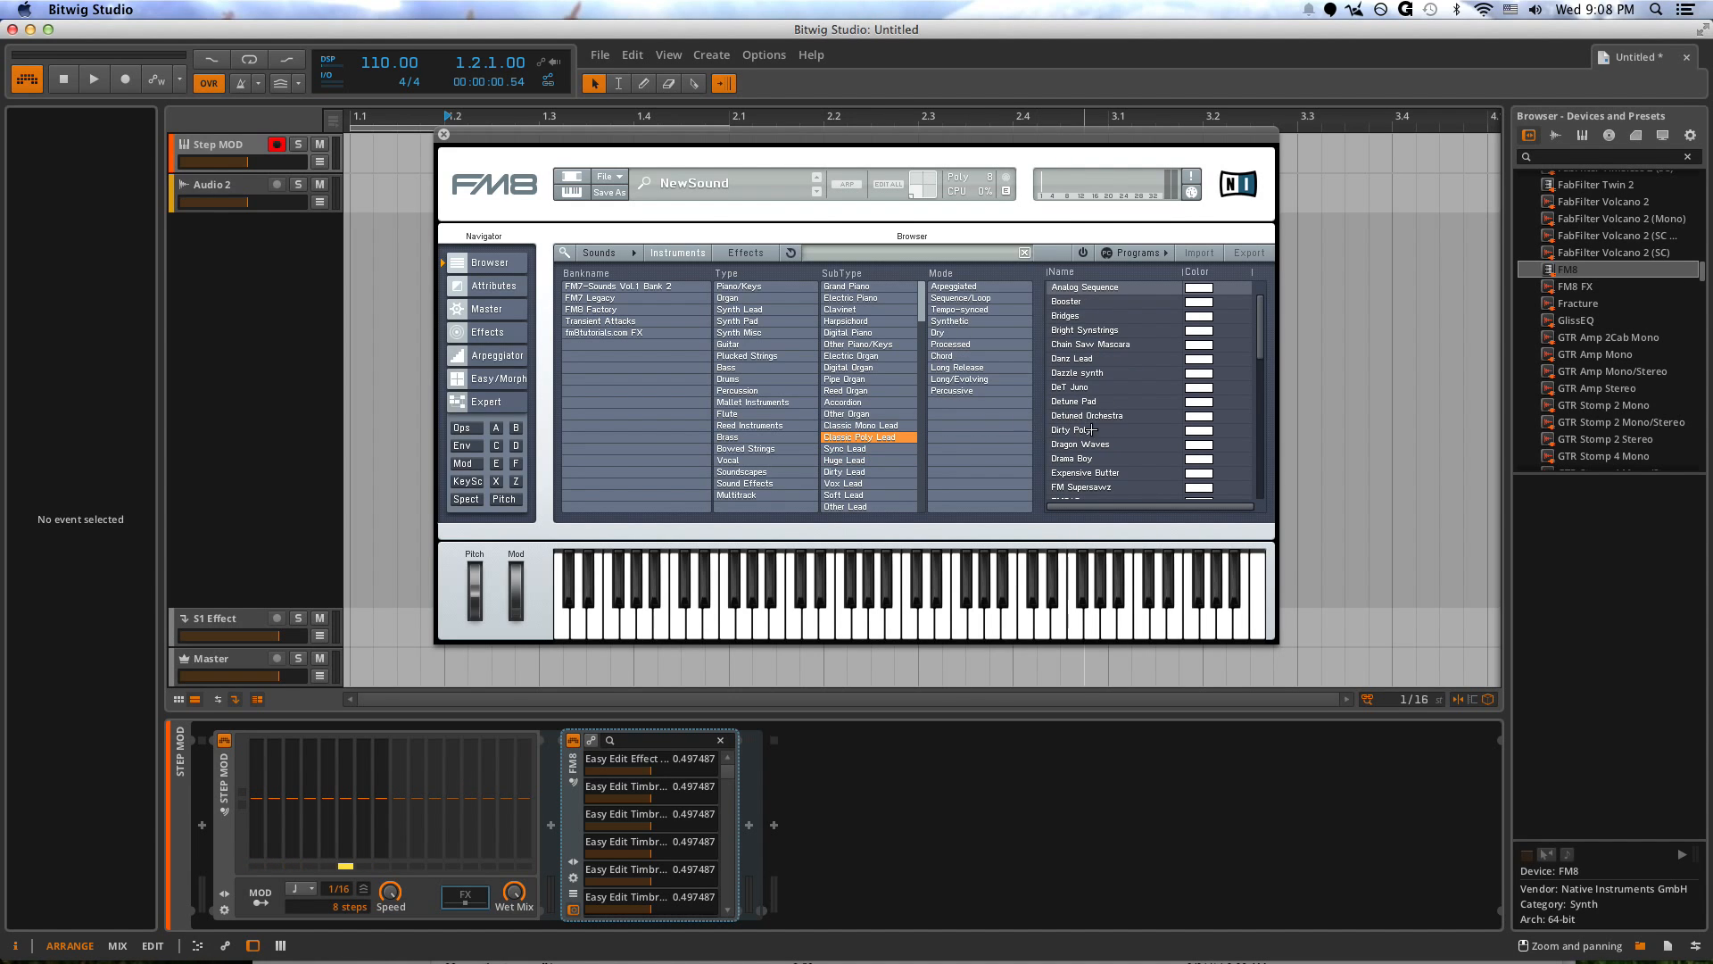
{"action": "scroll", "coordinate": [1091, 429], "scroll_direction": "down", "scroll_amount": 5}
{"action": "scroll", "coordinate": [1096, 429], "scroll_direction": "down", "scroll_amount": 3}
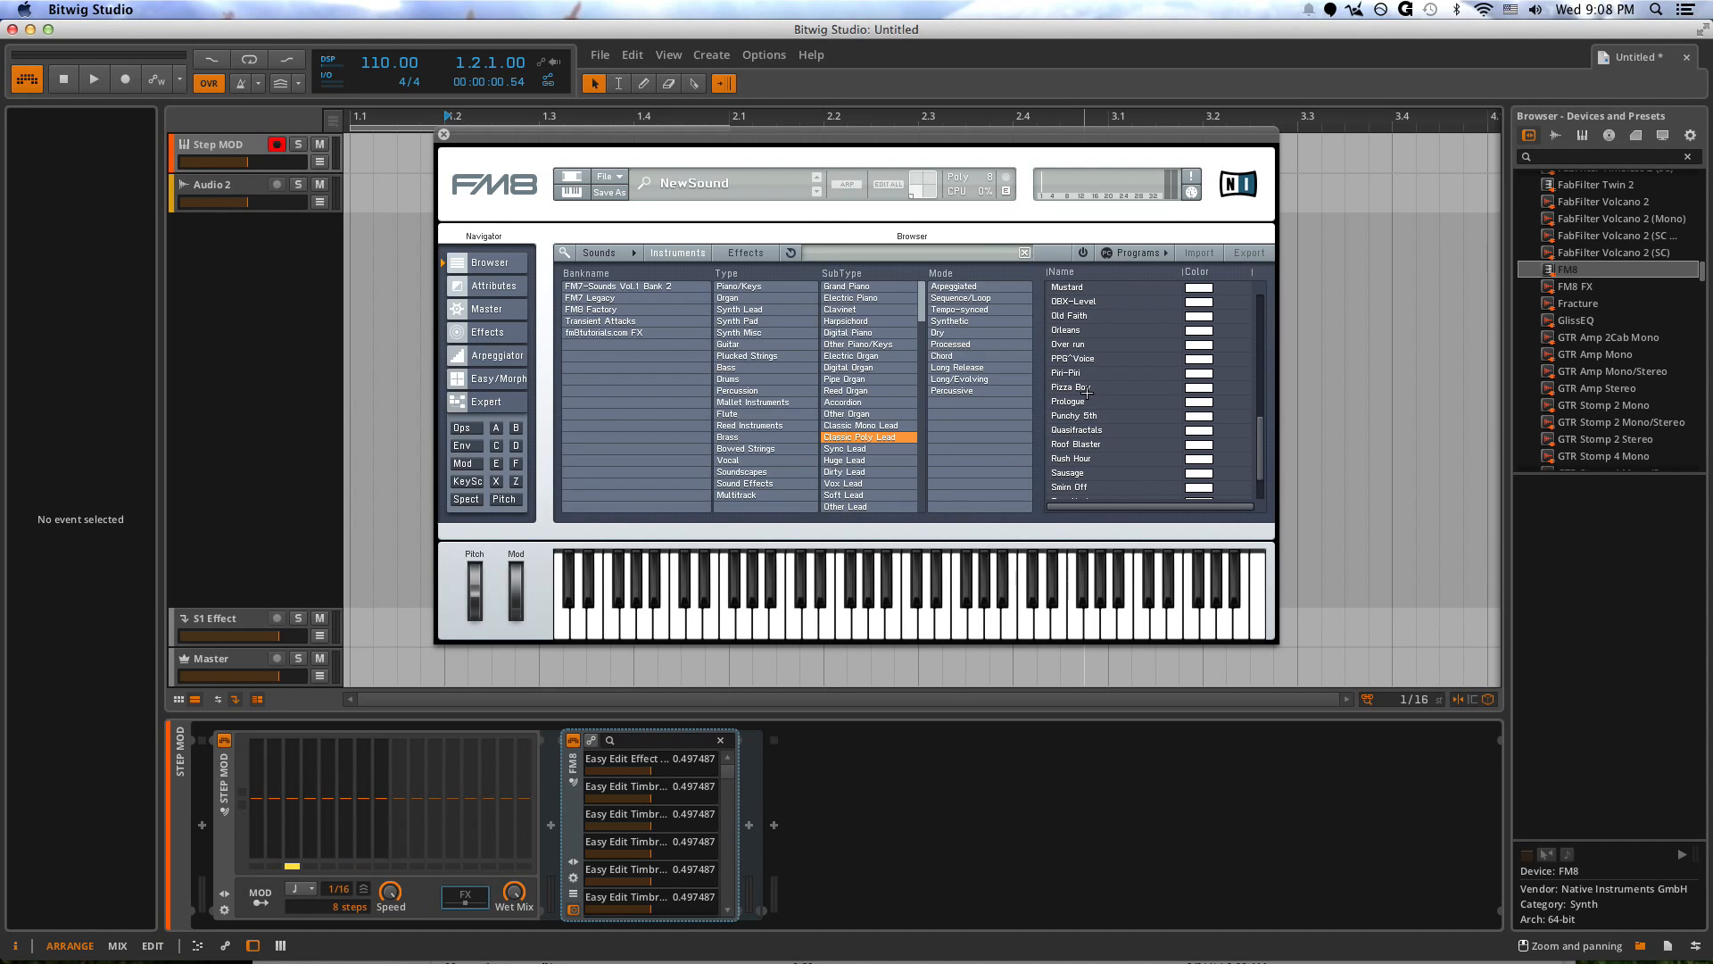
{"action": "scroll", "coordinate": [1086, 384], "scroll_direction": "up", "scroll_amount": 2}
{"action": "left_click", "coordinate": [1077, 328]}
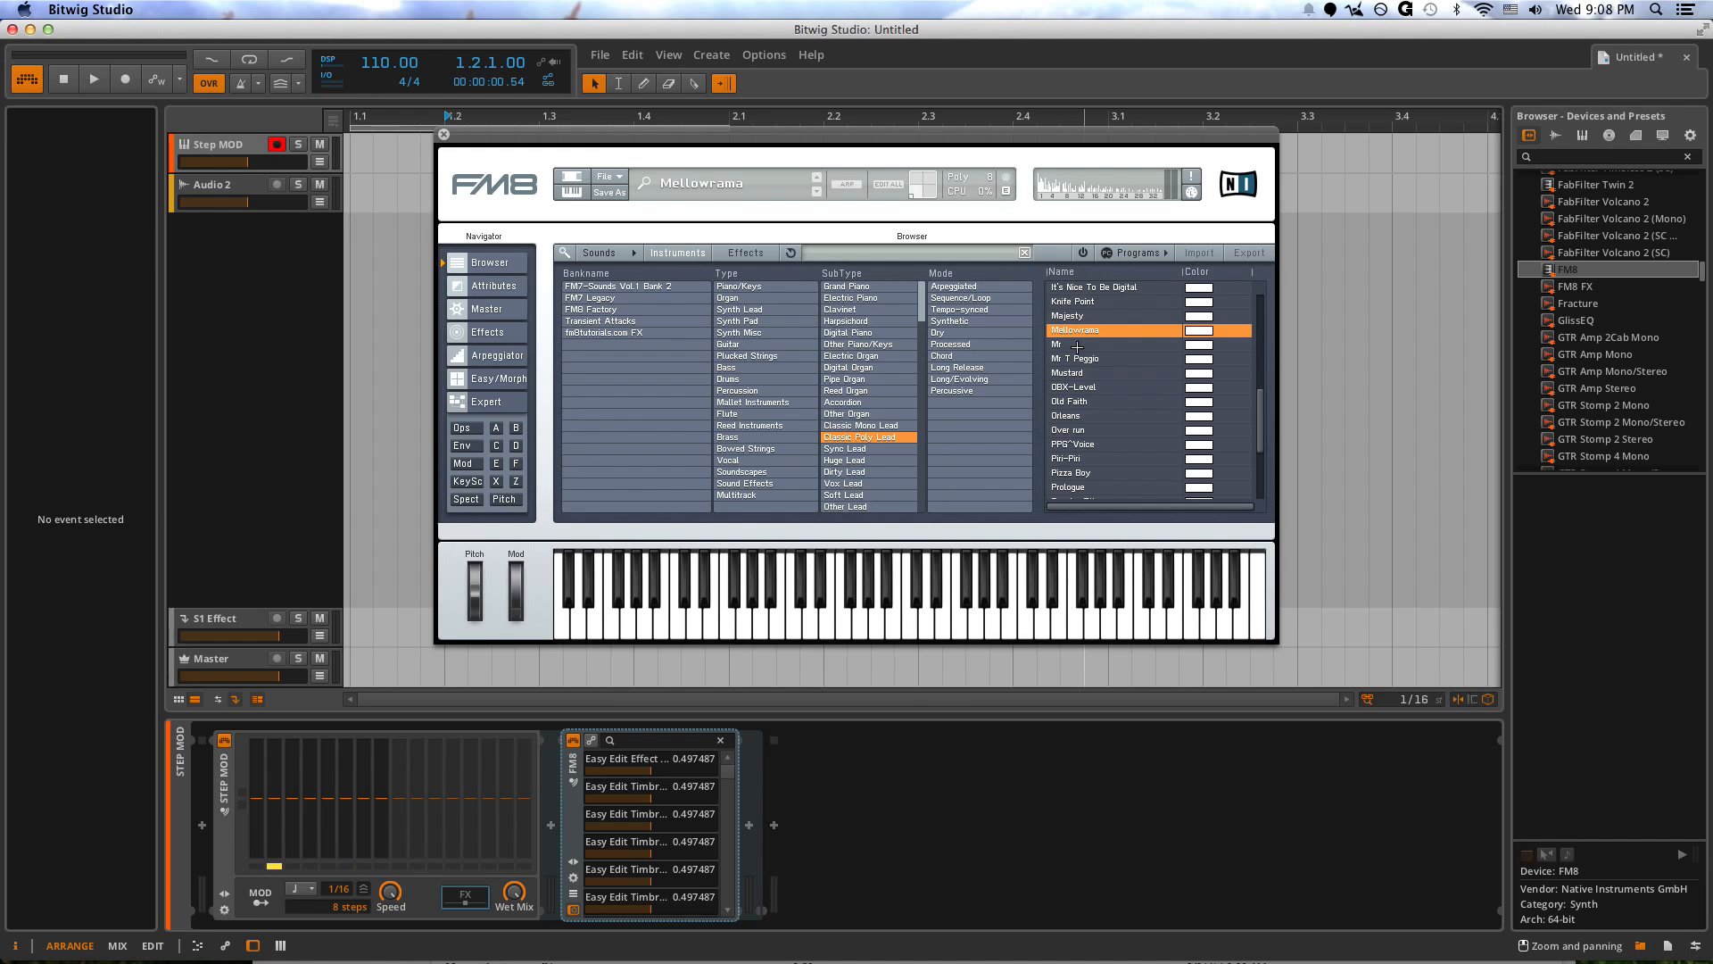
- Create a one-bar clip at 1.1 on the Step MOD track and open it for note editing, clearing the FM8 window away
{"action": "left_click", "coordinate": [367, 283]}
{"action": "left_click", "coordinate": [365, 164]}
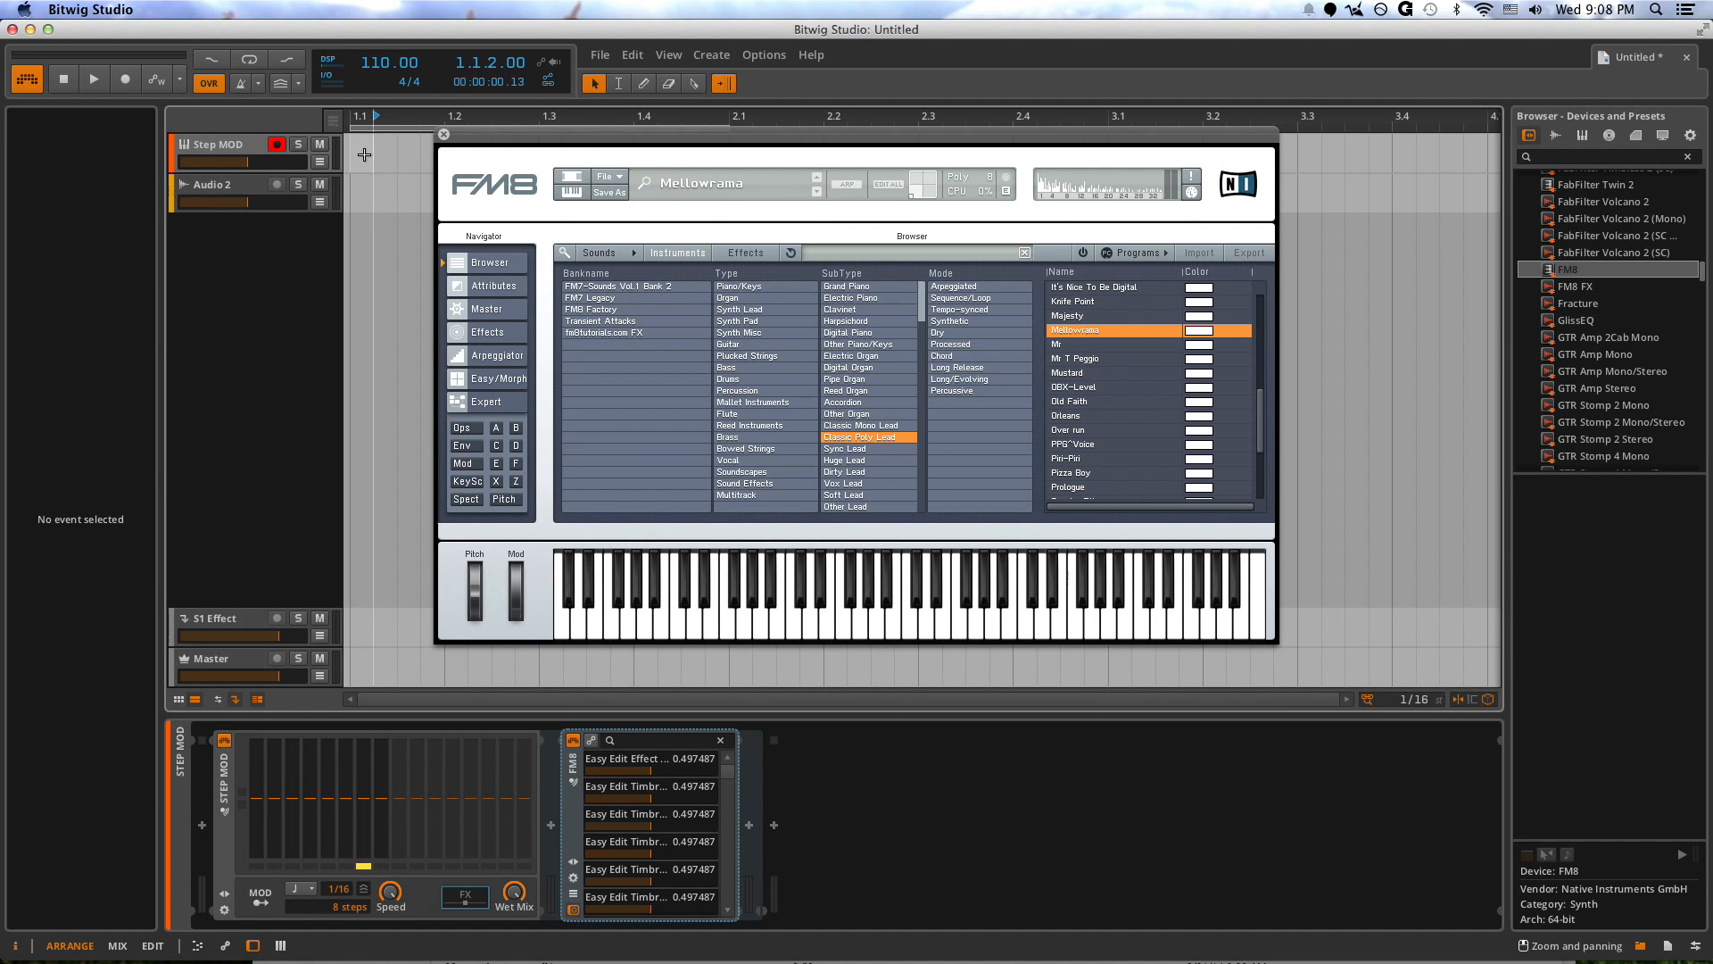
{"action": "left_click_drag", "start_coordinate": [363, 155], "coordinate": [463, 368]}
{"action": "double_click", "coordinate": [406, 160]}
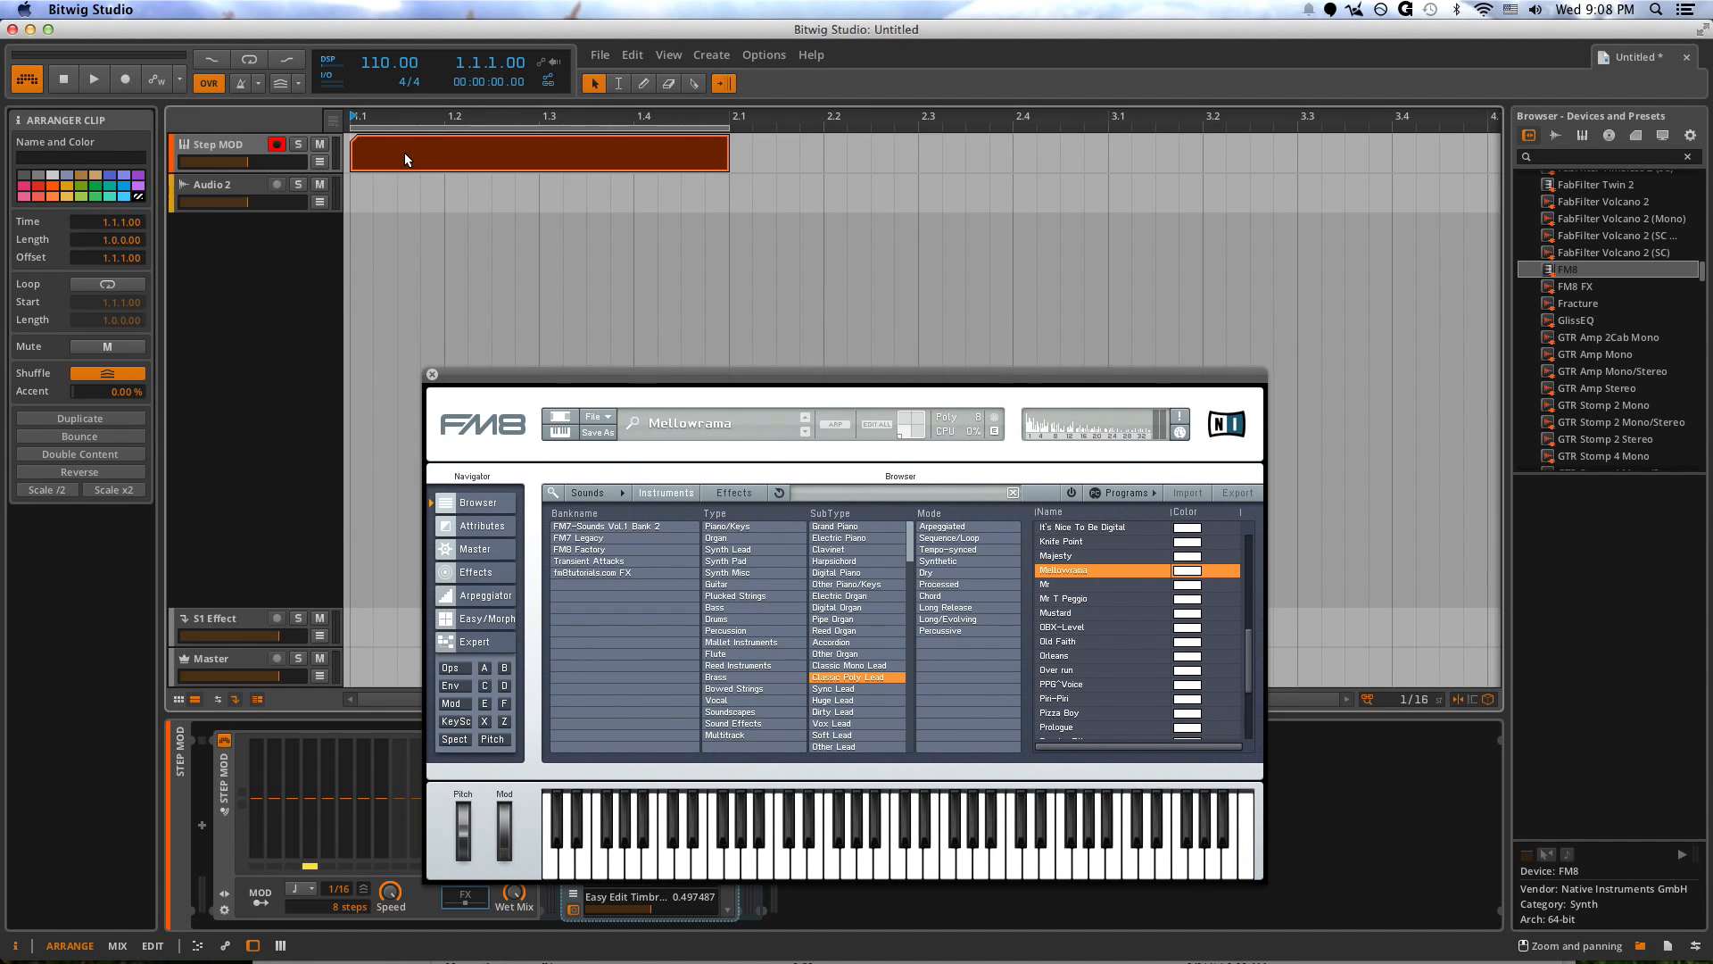
{"action": "left_click", "coordinate": [432, 374]}
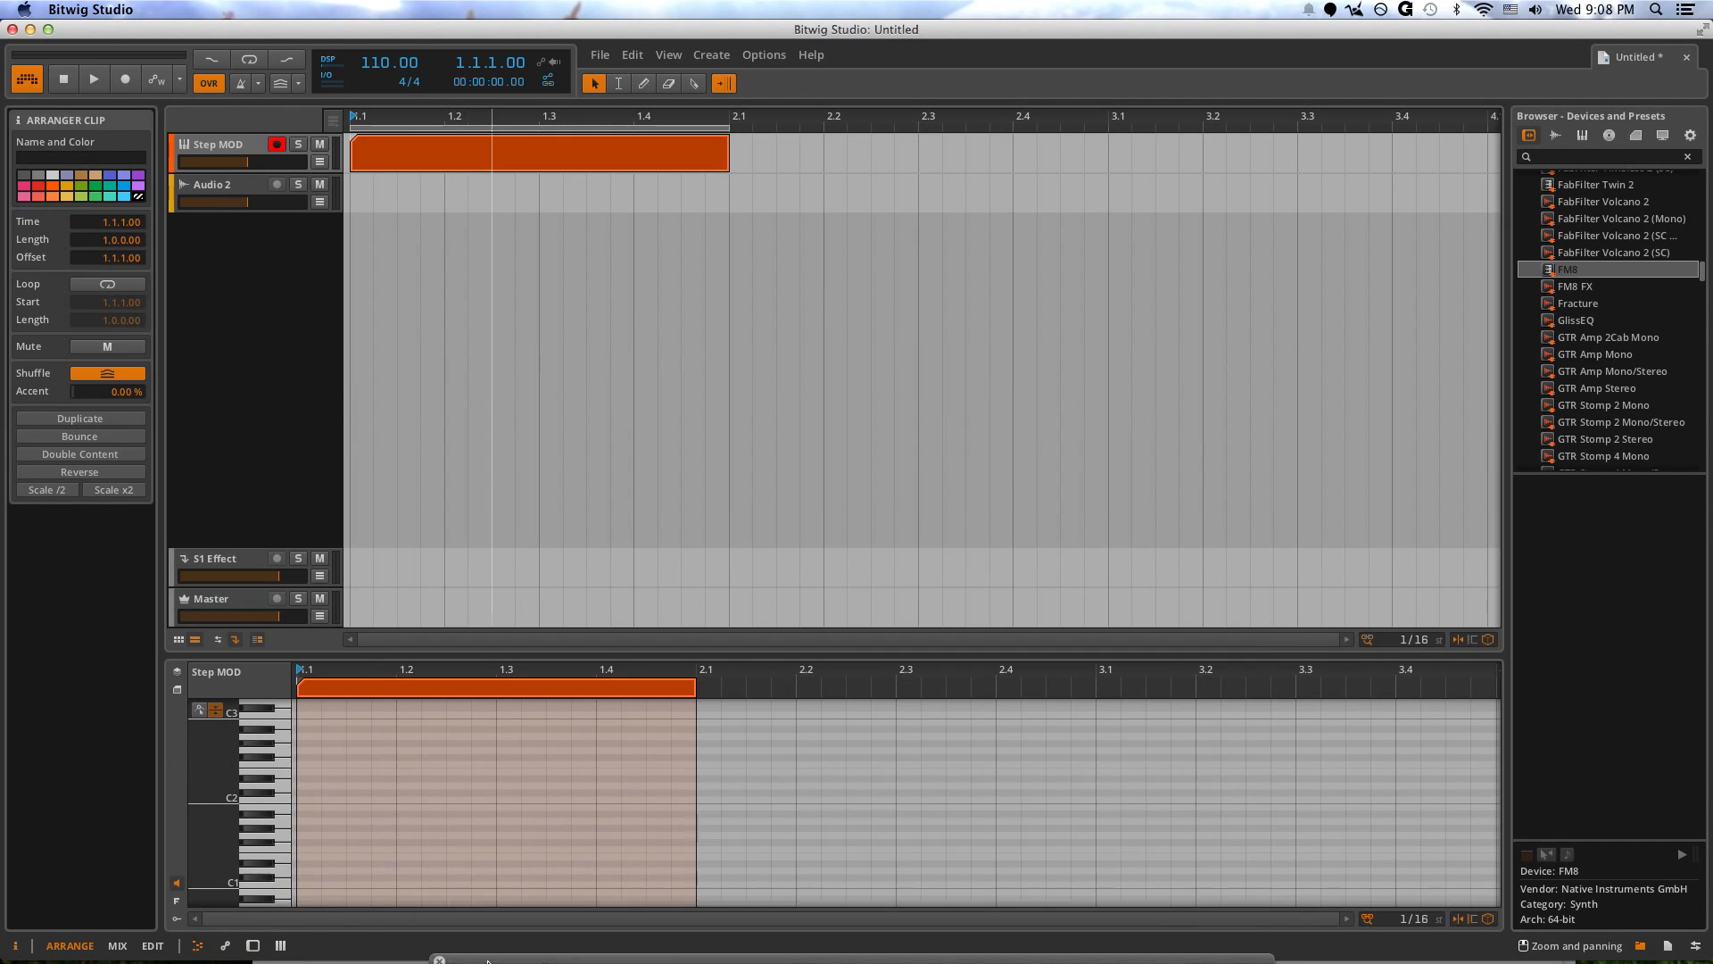
- Draw C2 and A2 notes at the start of the clip and lengthen both to two beats
{"action": "left_click", "coordinate": [314, 796]}
{"action": "key", "text": "3"}
{"action": "left_click", "coordinate": [314, 798]}
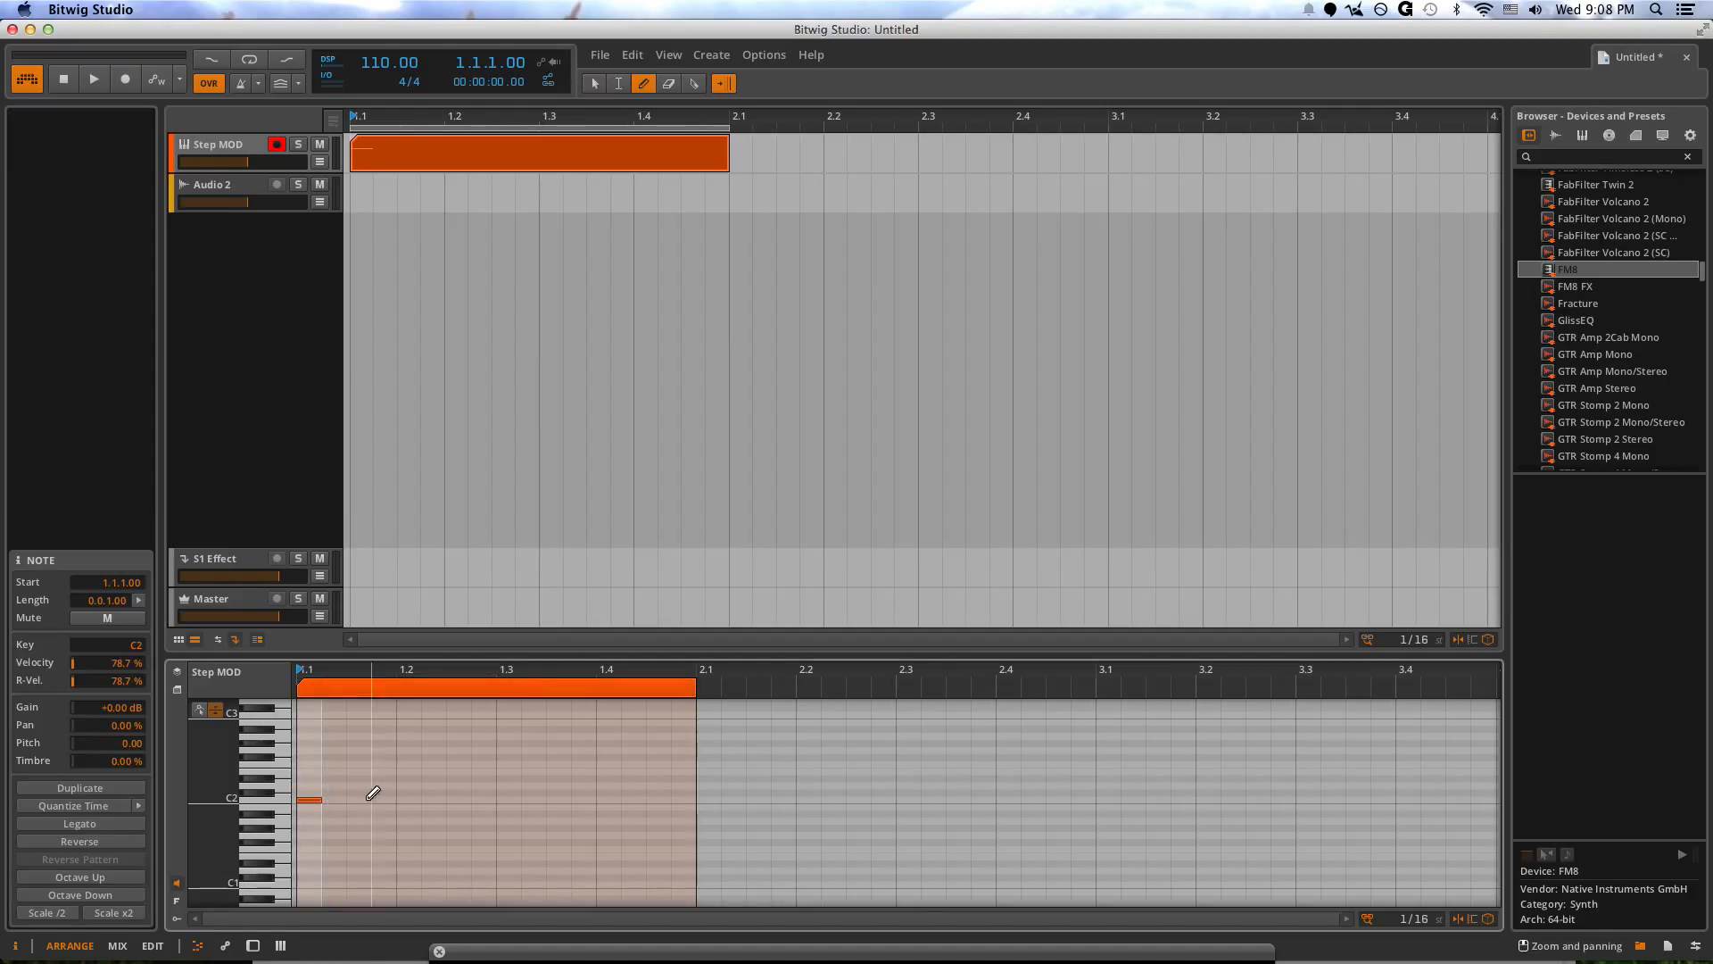
{"action": "left_click", "coordinate": [312, 735]}
{"action": "key", "text": "1"}
{"action": "left_click_drag", "start_coordinate": [320, 736], "coordinate": [522, 737]}
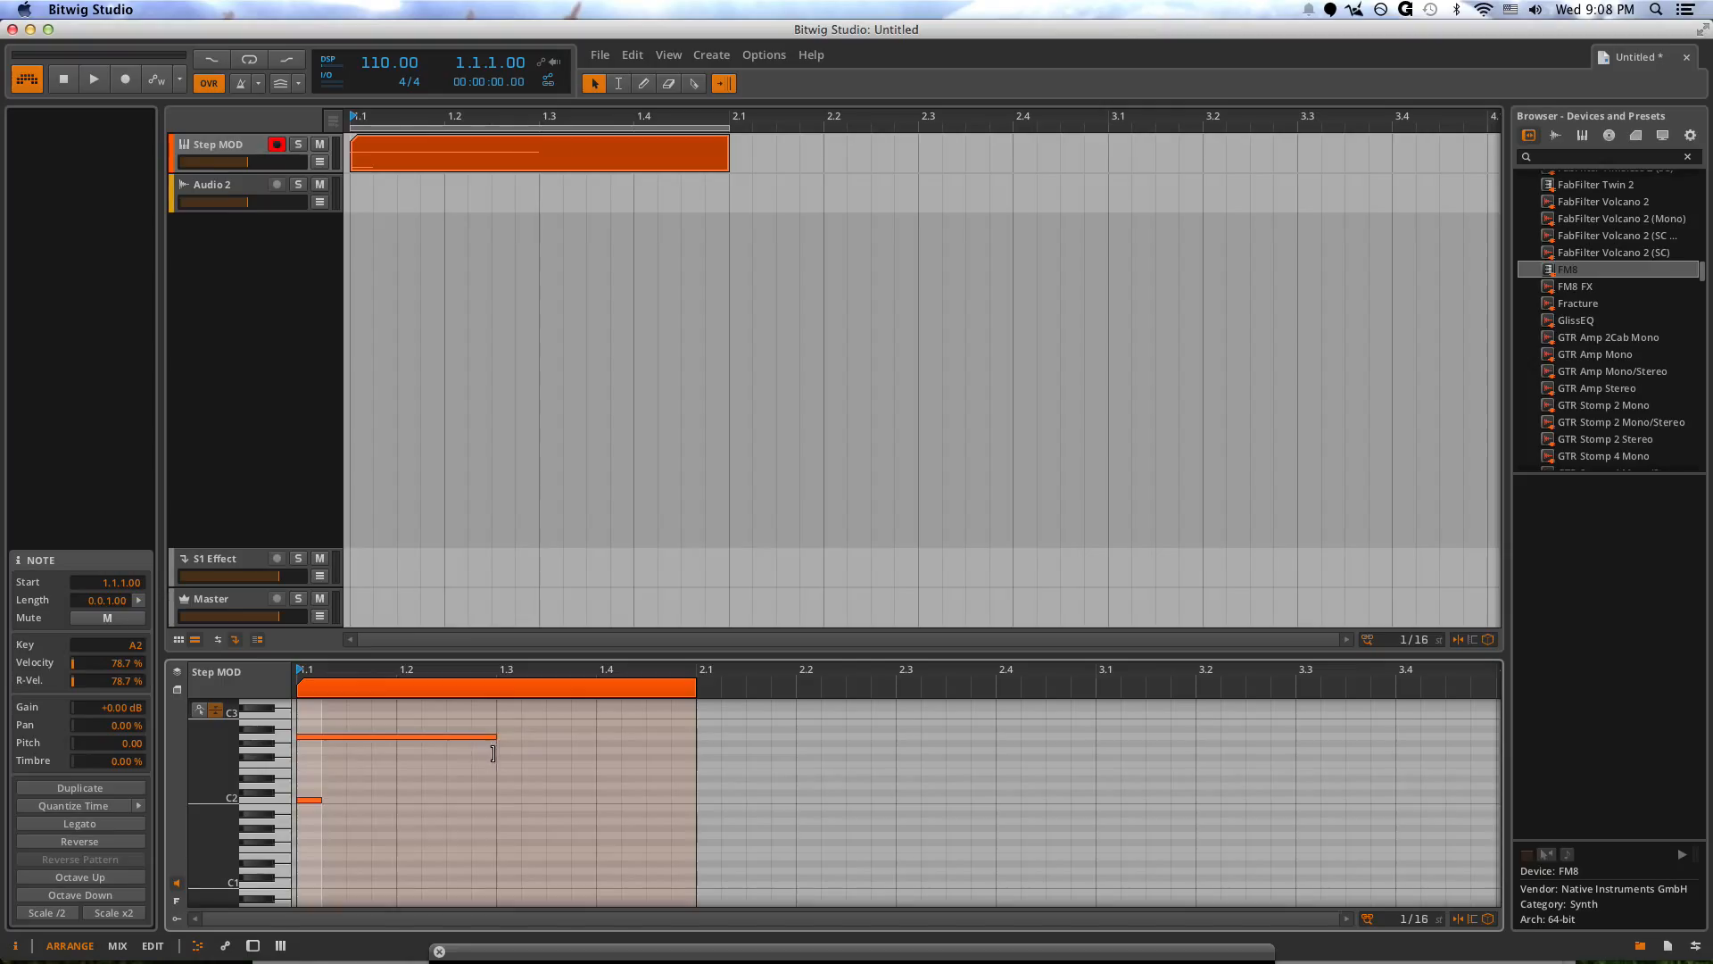
{"action": "left_click_drag", "start_coordinate": [321, 799], "coordinate": [658, 733]}
- Add two-beat F2 and F3 notes starting at 1.3 and play the clip to audition it
{"action": "key", "text": "space"}
{"action": "double_click", "coordinate": [501, 764]}
{"action": "key", "text": "space"}
{"action": "key", "text": "space"}
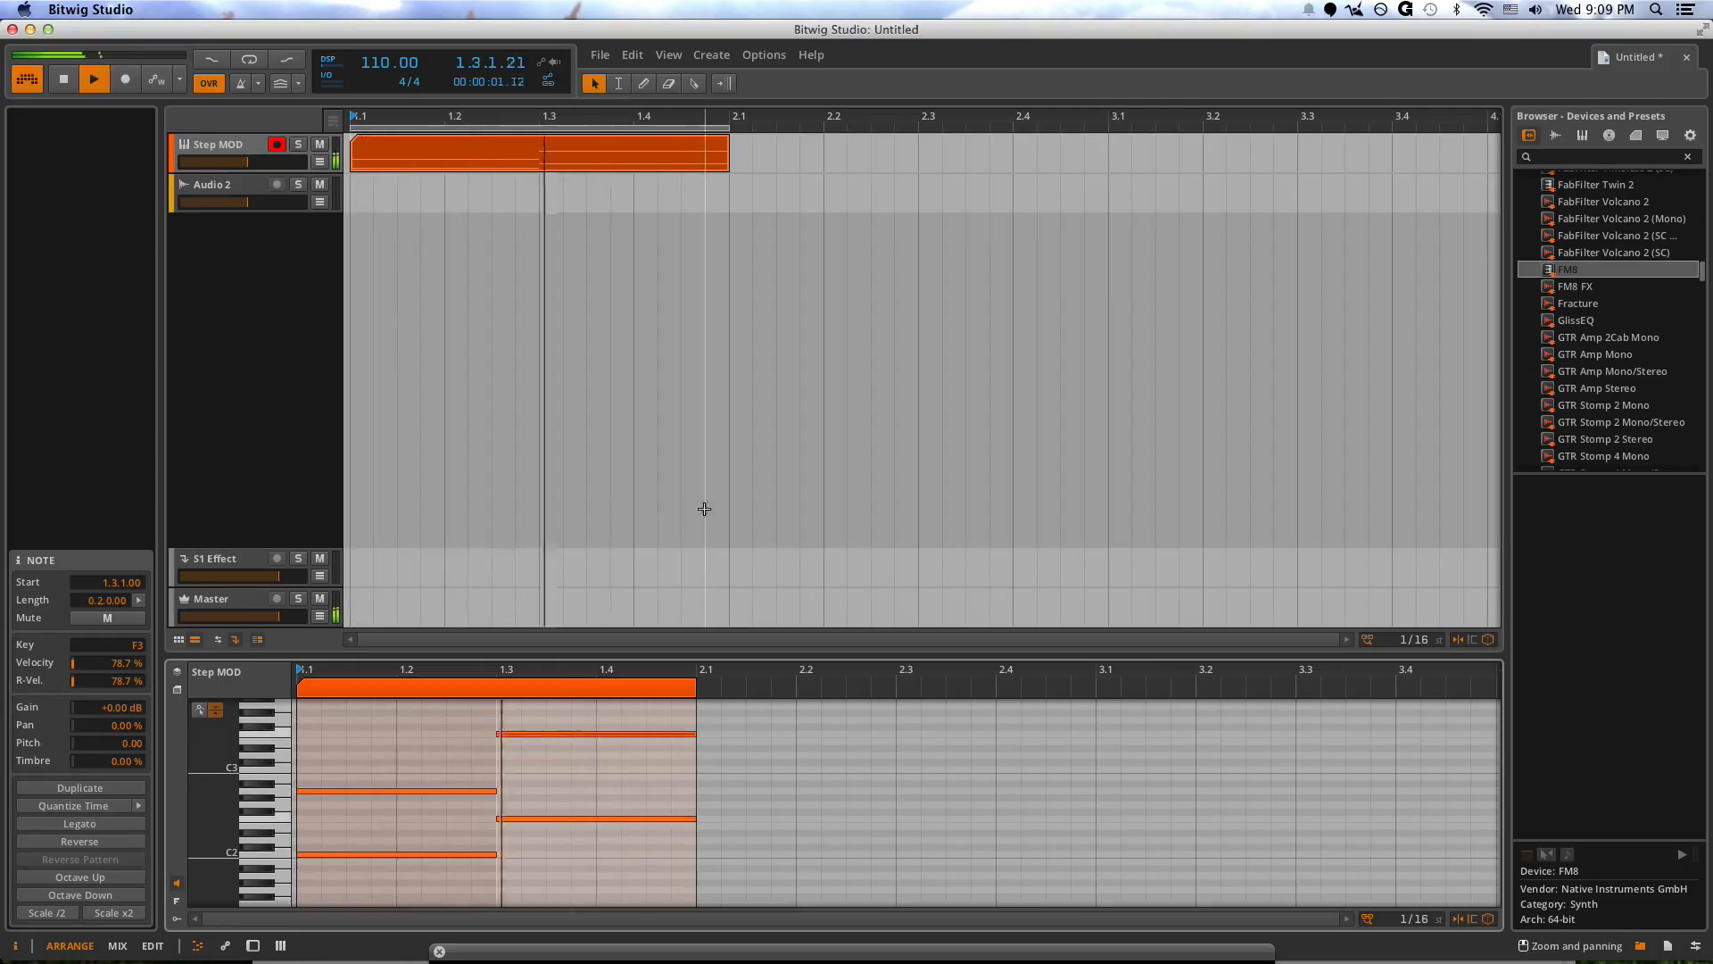
{"action": "key", "text": "space"}
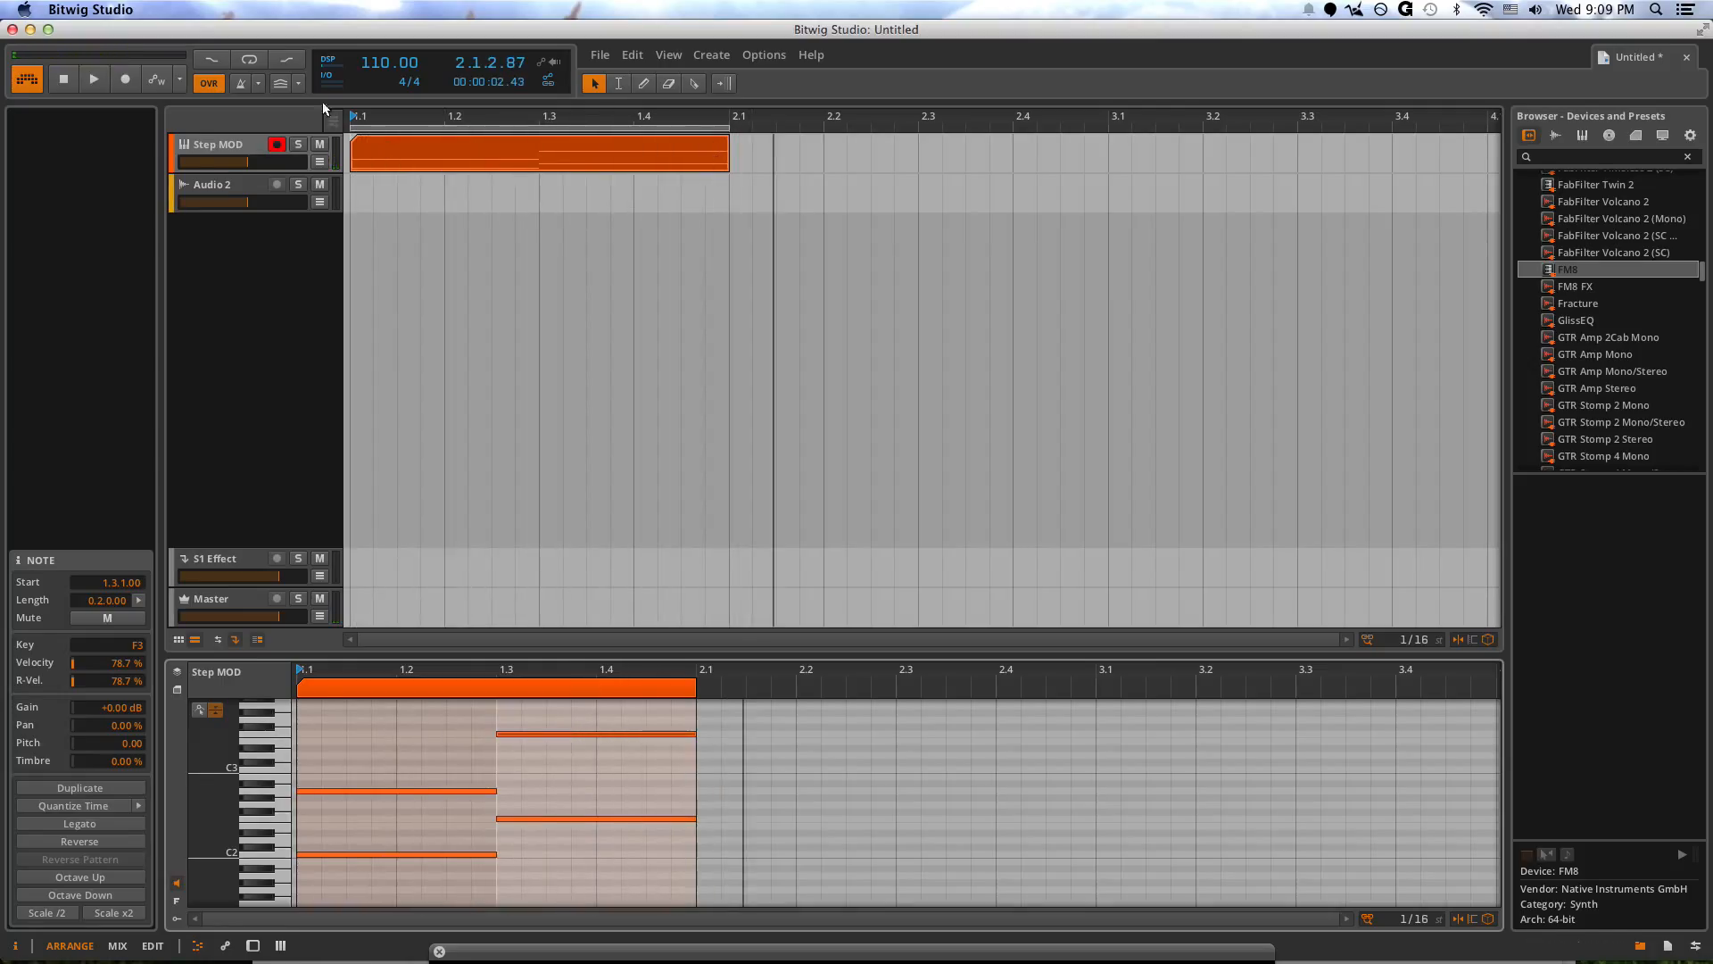
- Turn on arranger looping, start playback and raise the Step MOD track's volume slightly
{"action": "left_click", "coordinate": [263, 61]}
{"action": "key", "text": "space"}
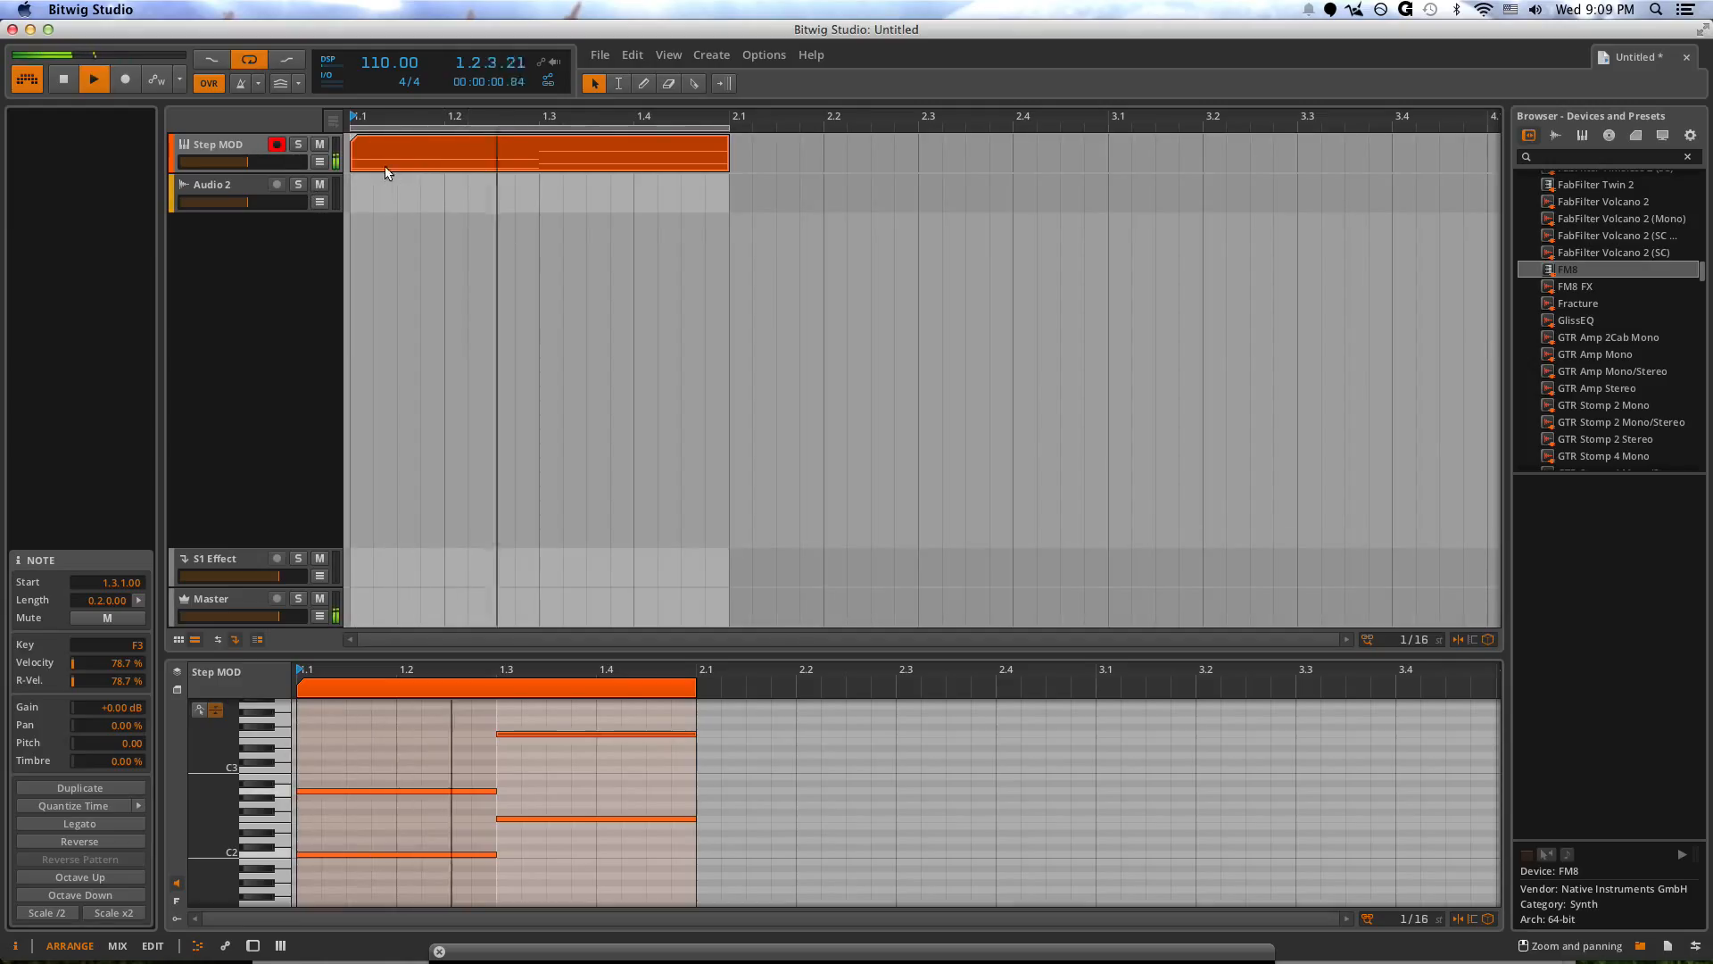
{"action": "key", "text": "super+Tab"}
{"action": "left_click_drag", "start_coordinate": [247, 162], "coordinate": [254, 163]}
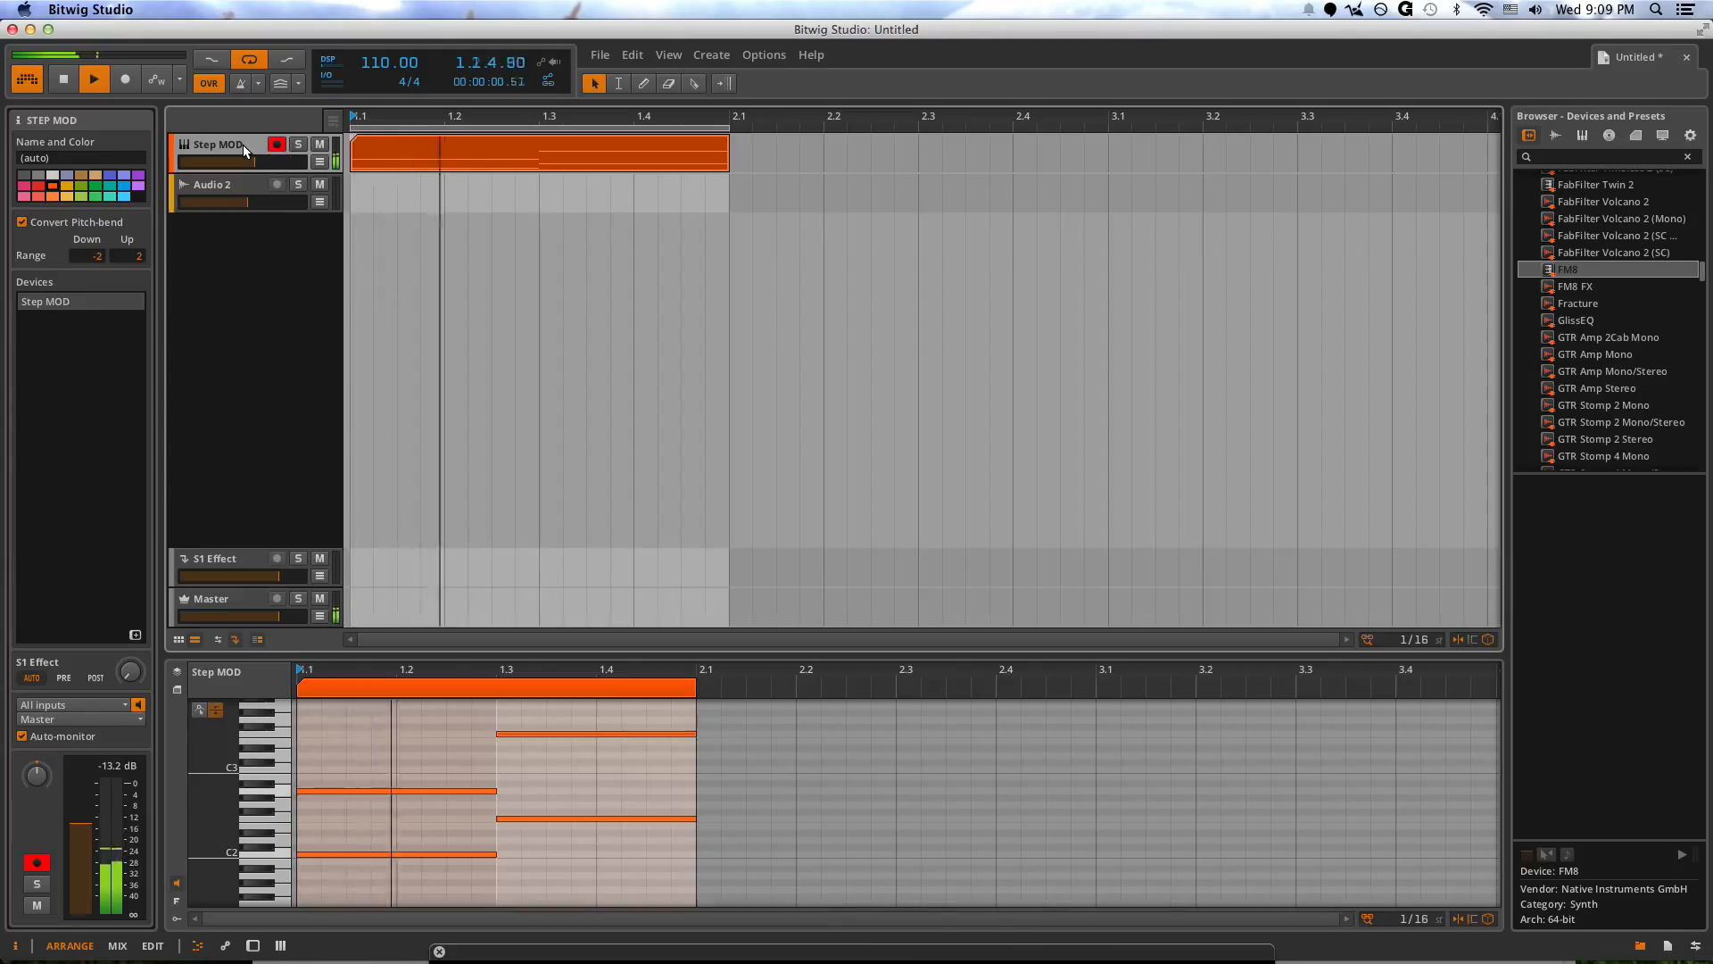
- Shape Step MOD's eight steps with four descending below centre and four rising above it, at a 1/8 rate
{"action": "key", "text": "d"}
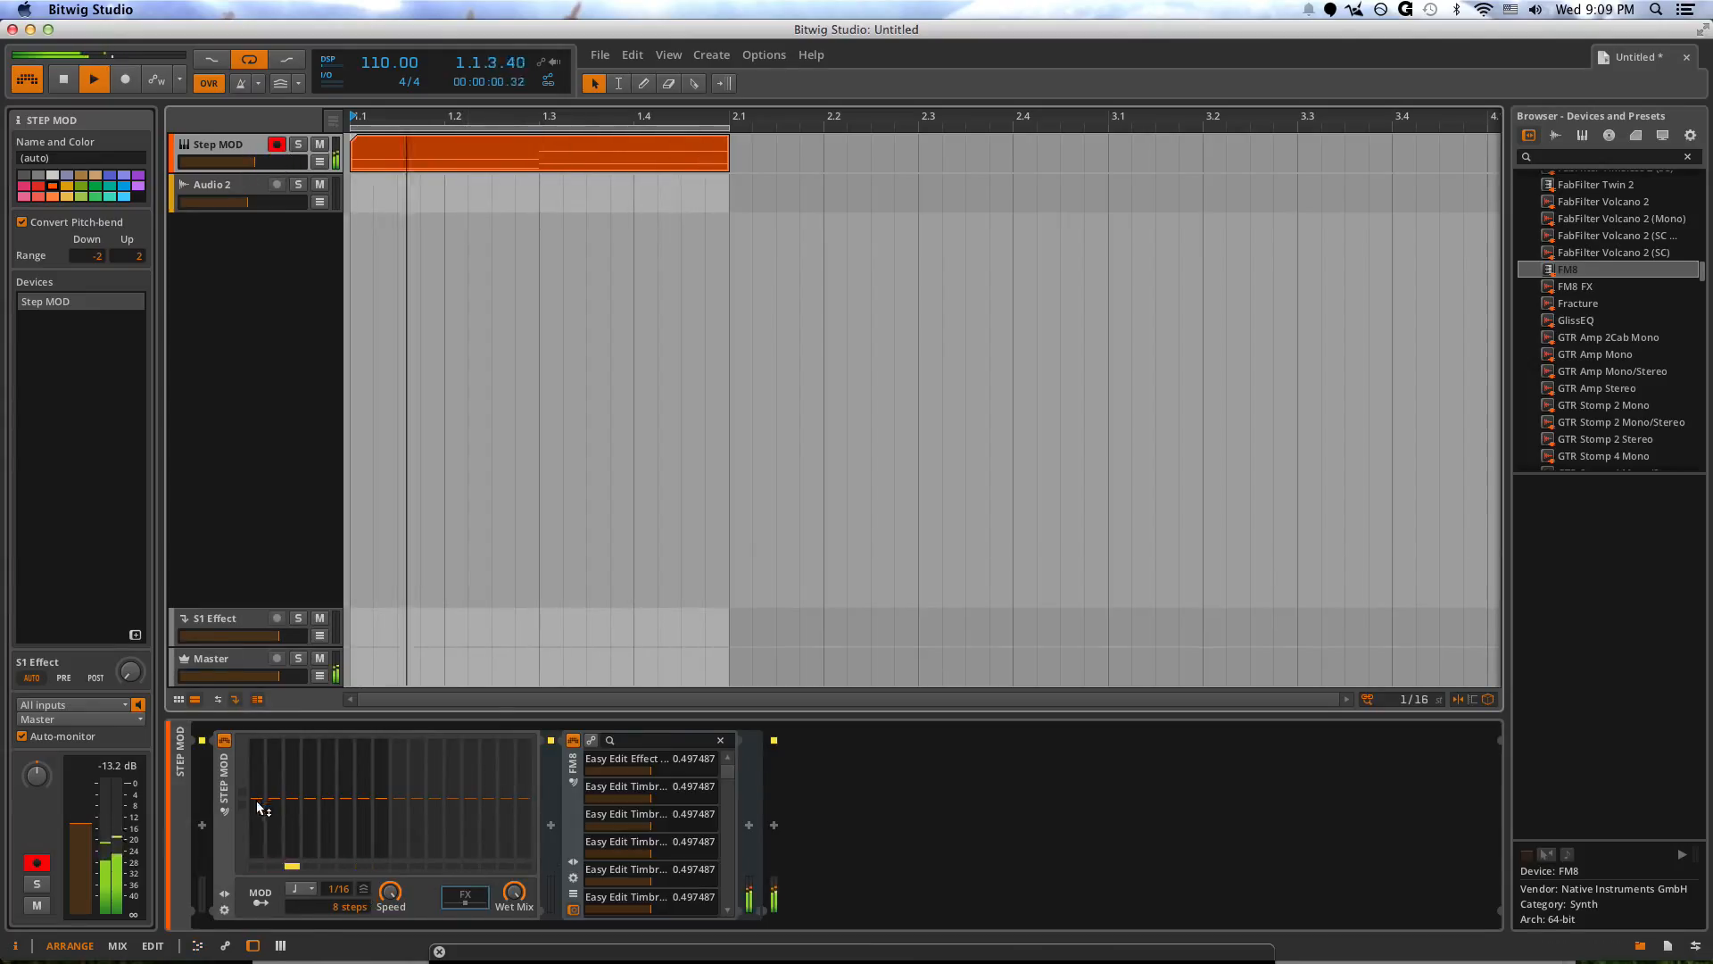
{"action": "key", "text": "space"}
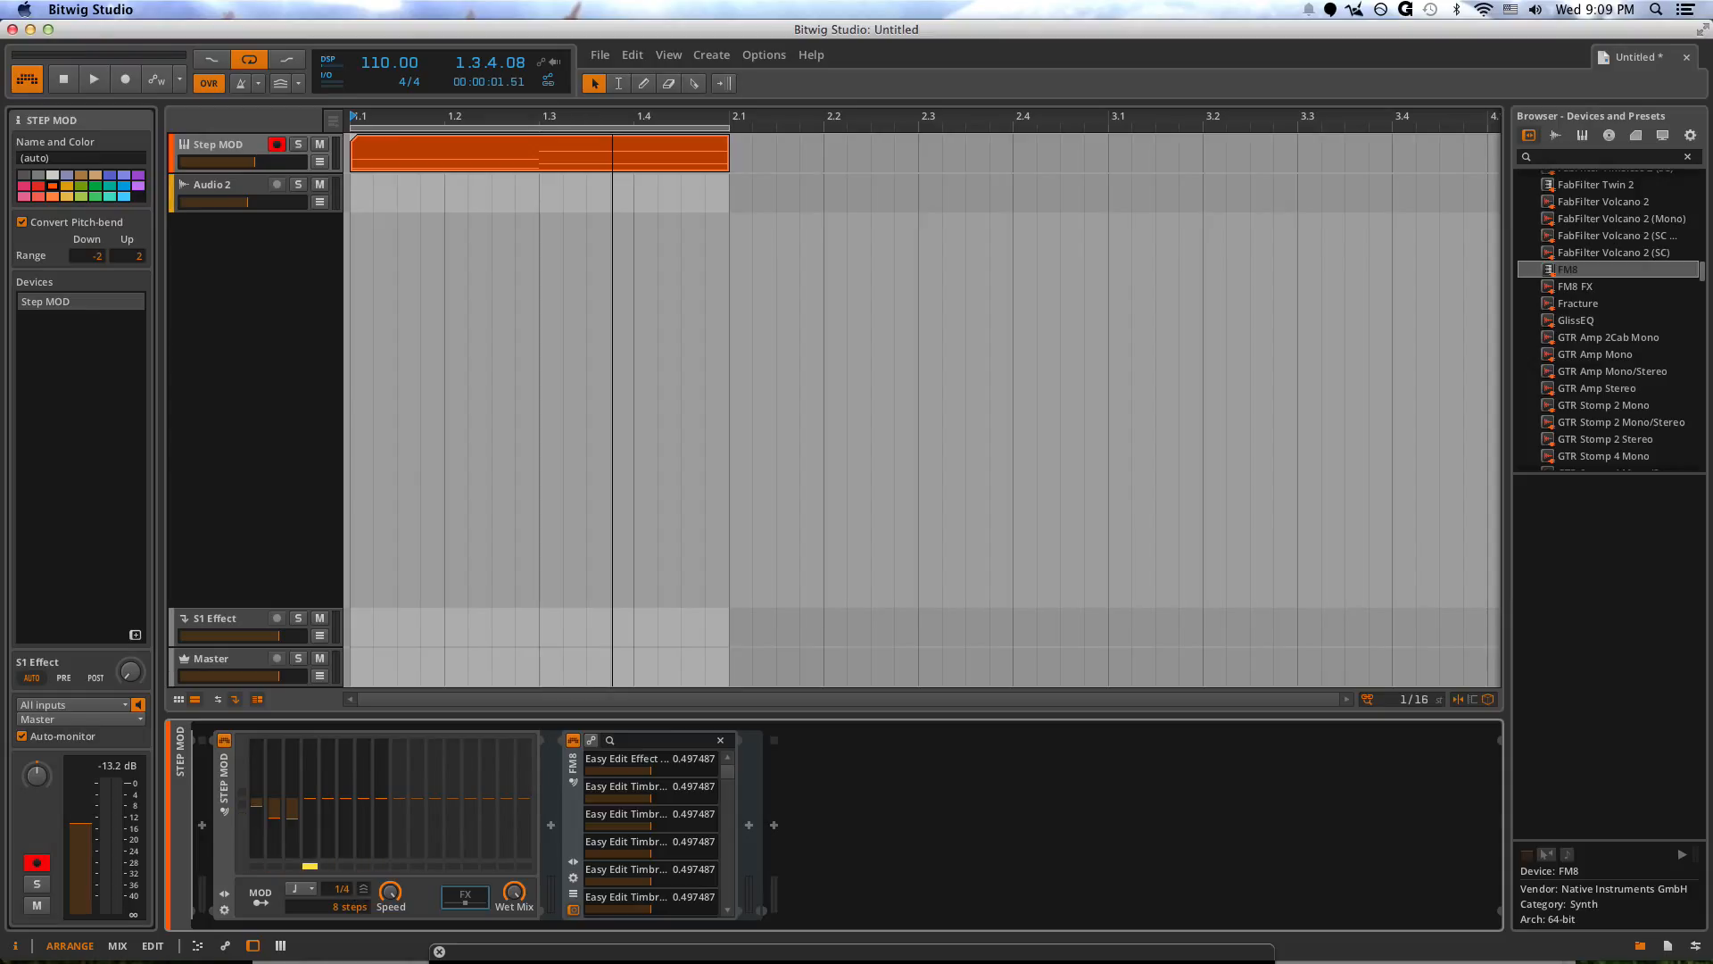
{"action": "left_click", "coordinate": [311, 888]}
{"action": "left_click", "coordinate": [314, 889]}
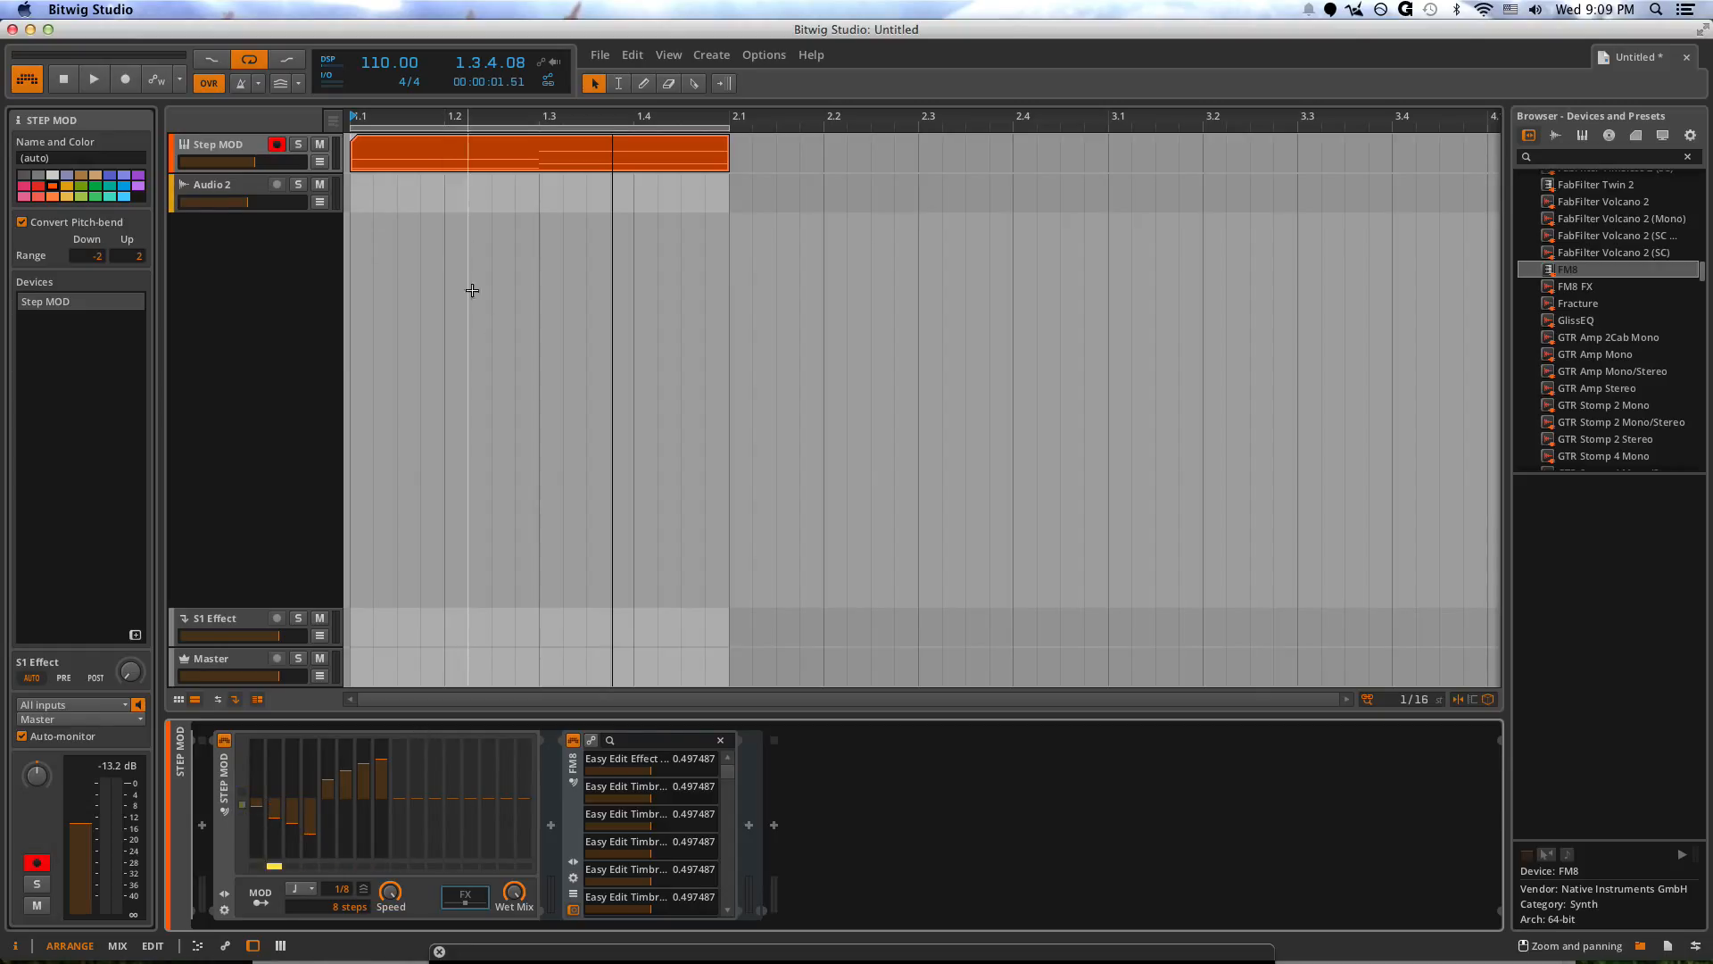
- Assign Step MOD to FM8's Easy Edit Effect parameter, the first two Timbre parameters, and LFO Vibrato at +0.17
{"action": "left_click", "coordinate": [262, 899]}
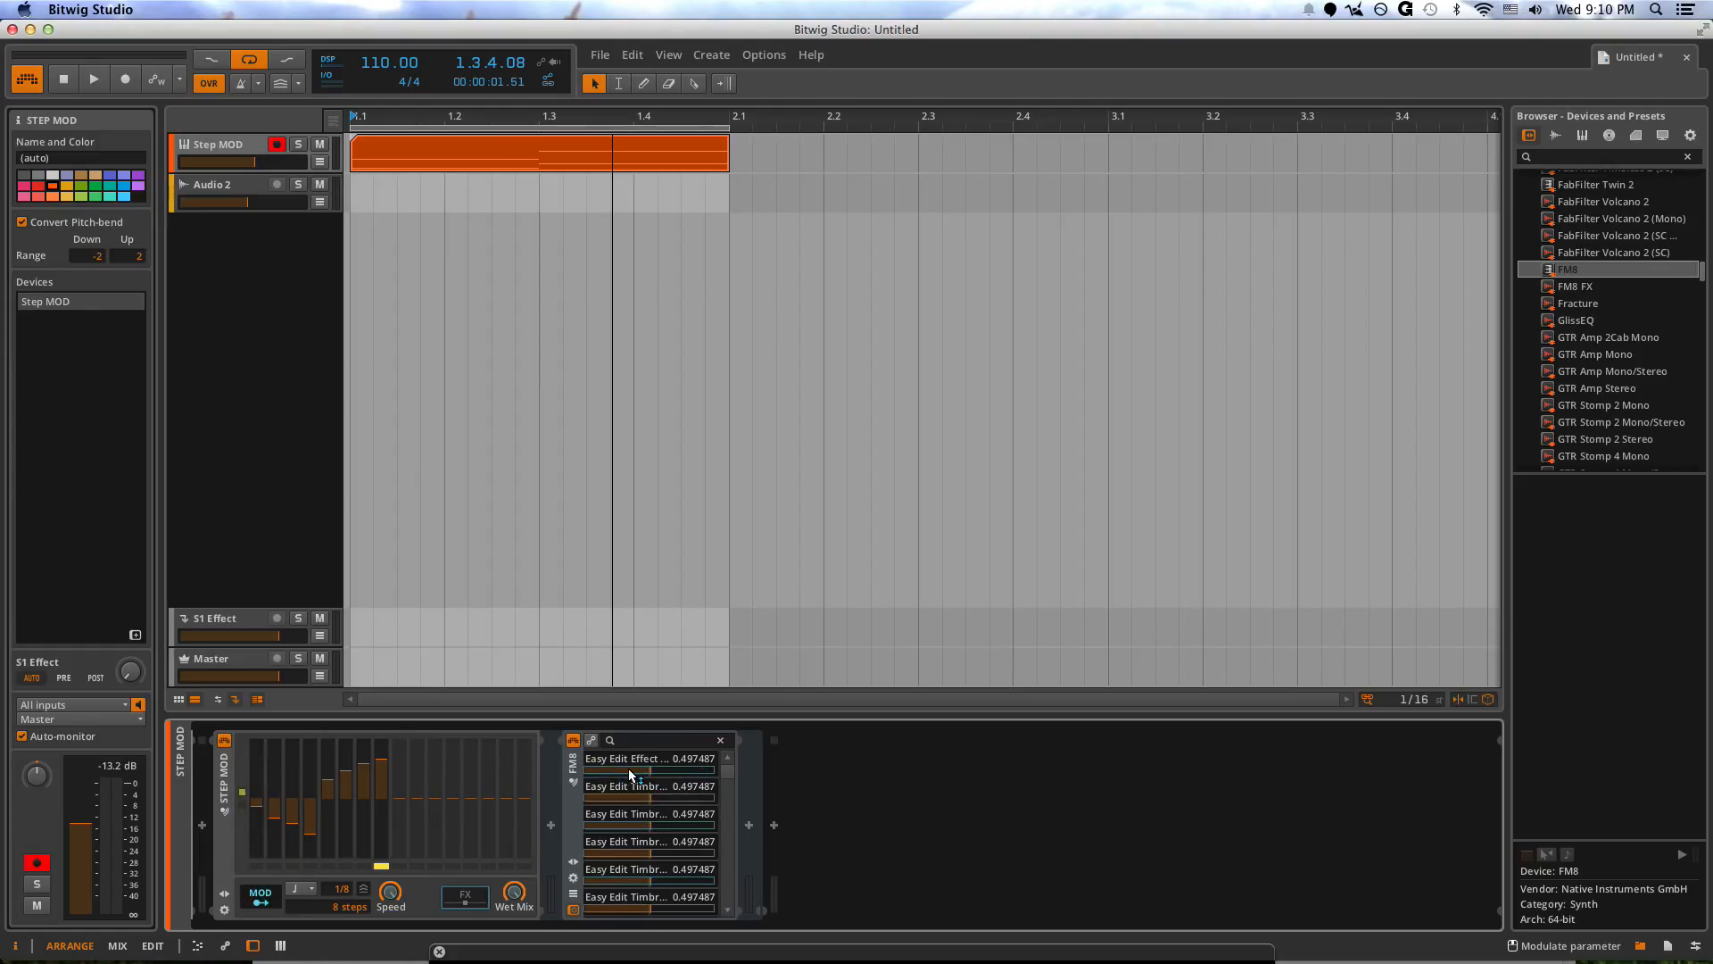
{"action": "left_click_drag", "start_coordinate": [630, 762], "coordinate": [625, 814]}
{"action": "scroll", "coordinate": [614, 833], "scroll_direction": "down", "scroll_amount": 3}
{"action": "scroll", "coordinate": [625, 830], "scroll_direction": "down", "scroll_amount": 1}
{"action": "scroll", "coordinate": [599, 839], "scroll_direction": "down", "scroll_amount": 3}
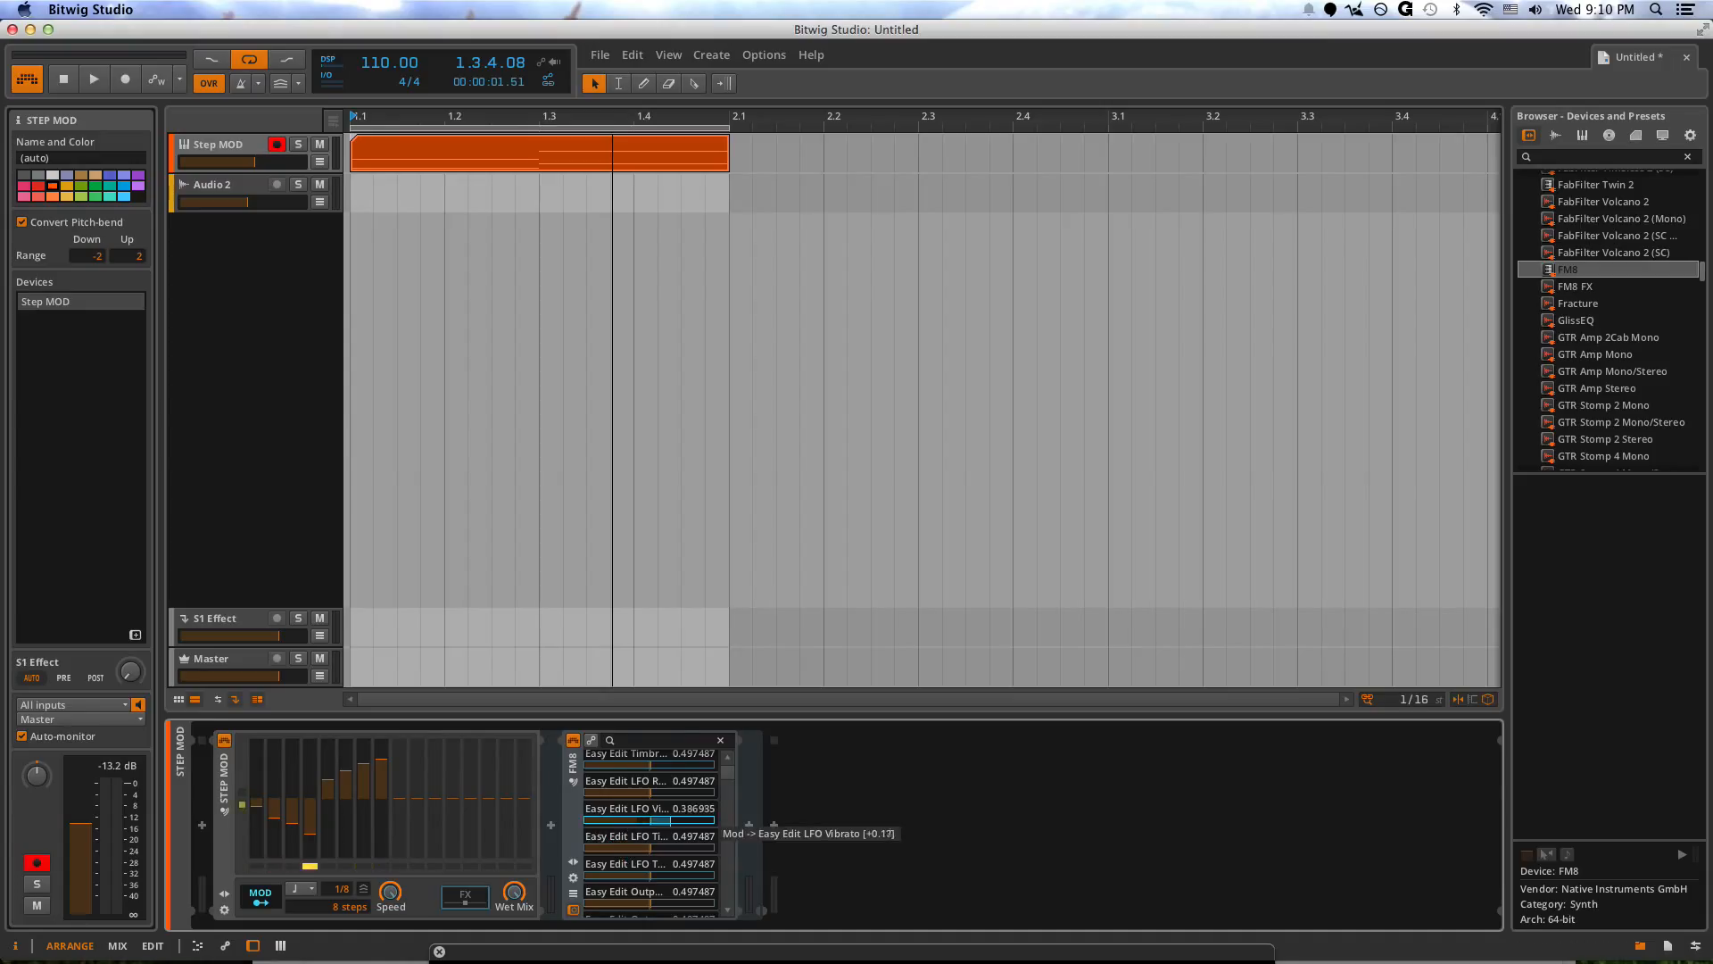
- Assign Step MOD to Easy Edit Output Stereo Width at +0.16 and to the fourth Easy Edit Timbre parameter
{"action": "scroll", "coordinate": [629, 828], "scroll_direction": "down", "scroll_amount": 3}
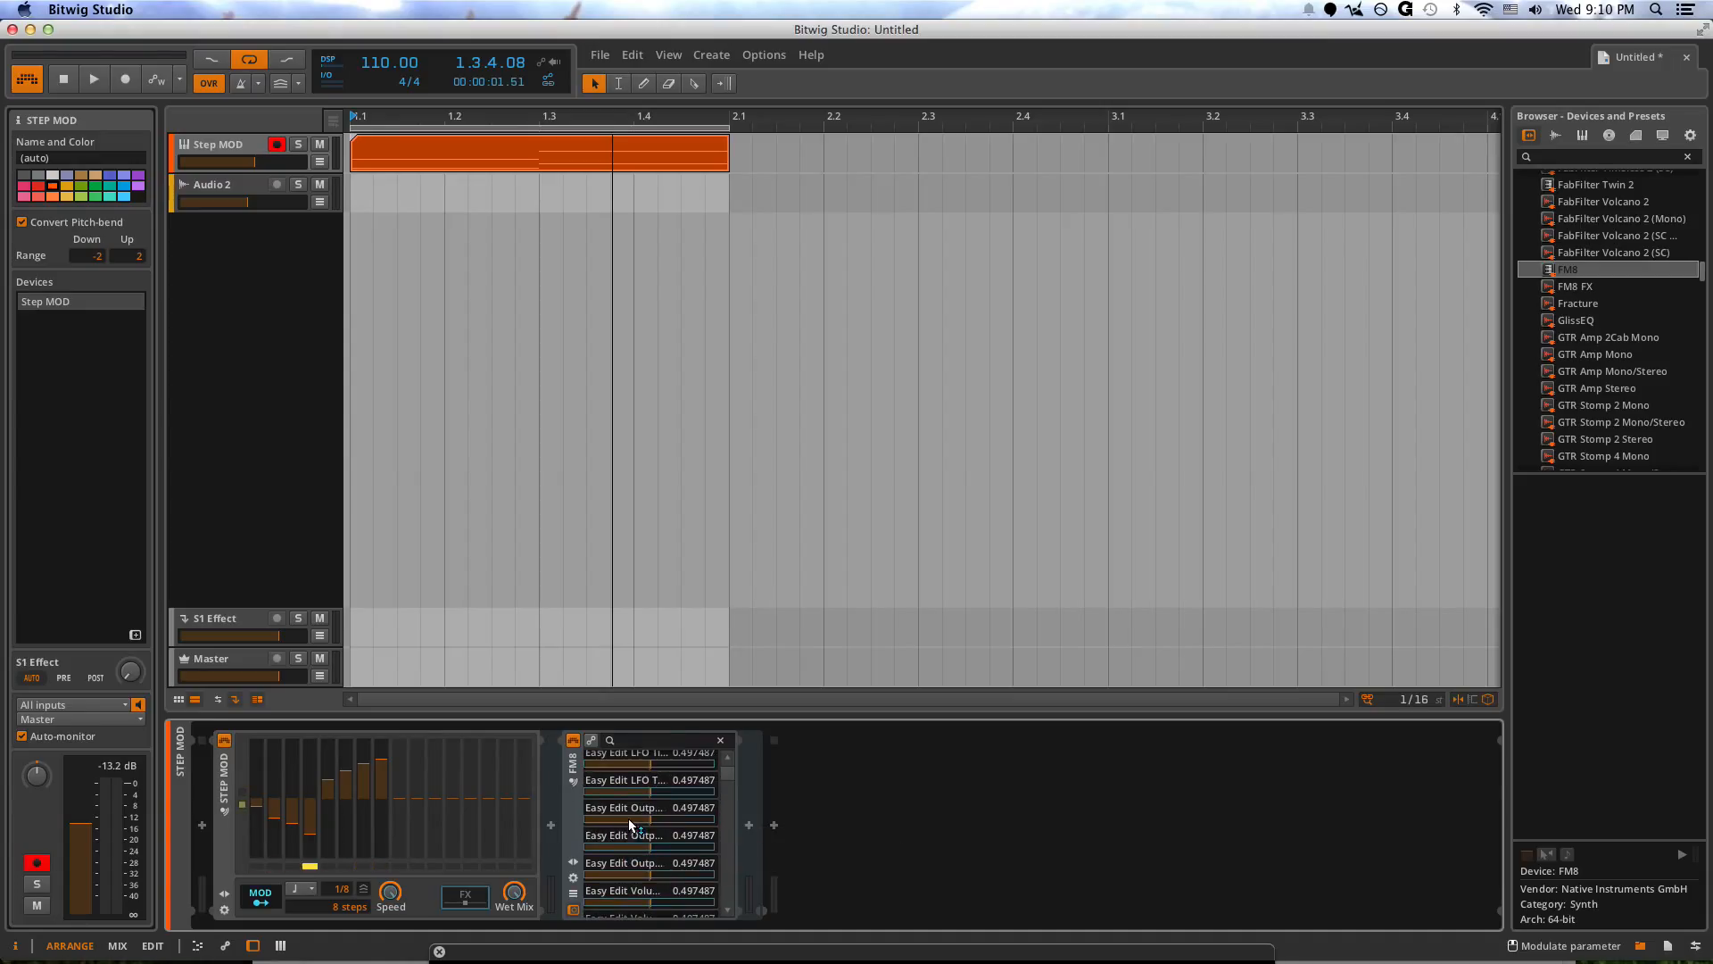
{"action": "left_click_drag", "start_coordinate": [641, 850], "coordinate": [642, 843]}
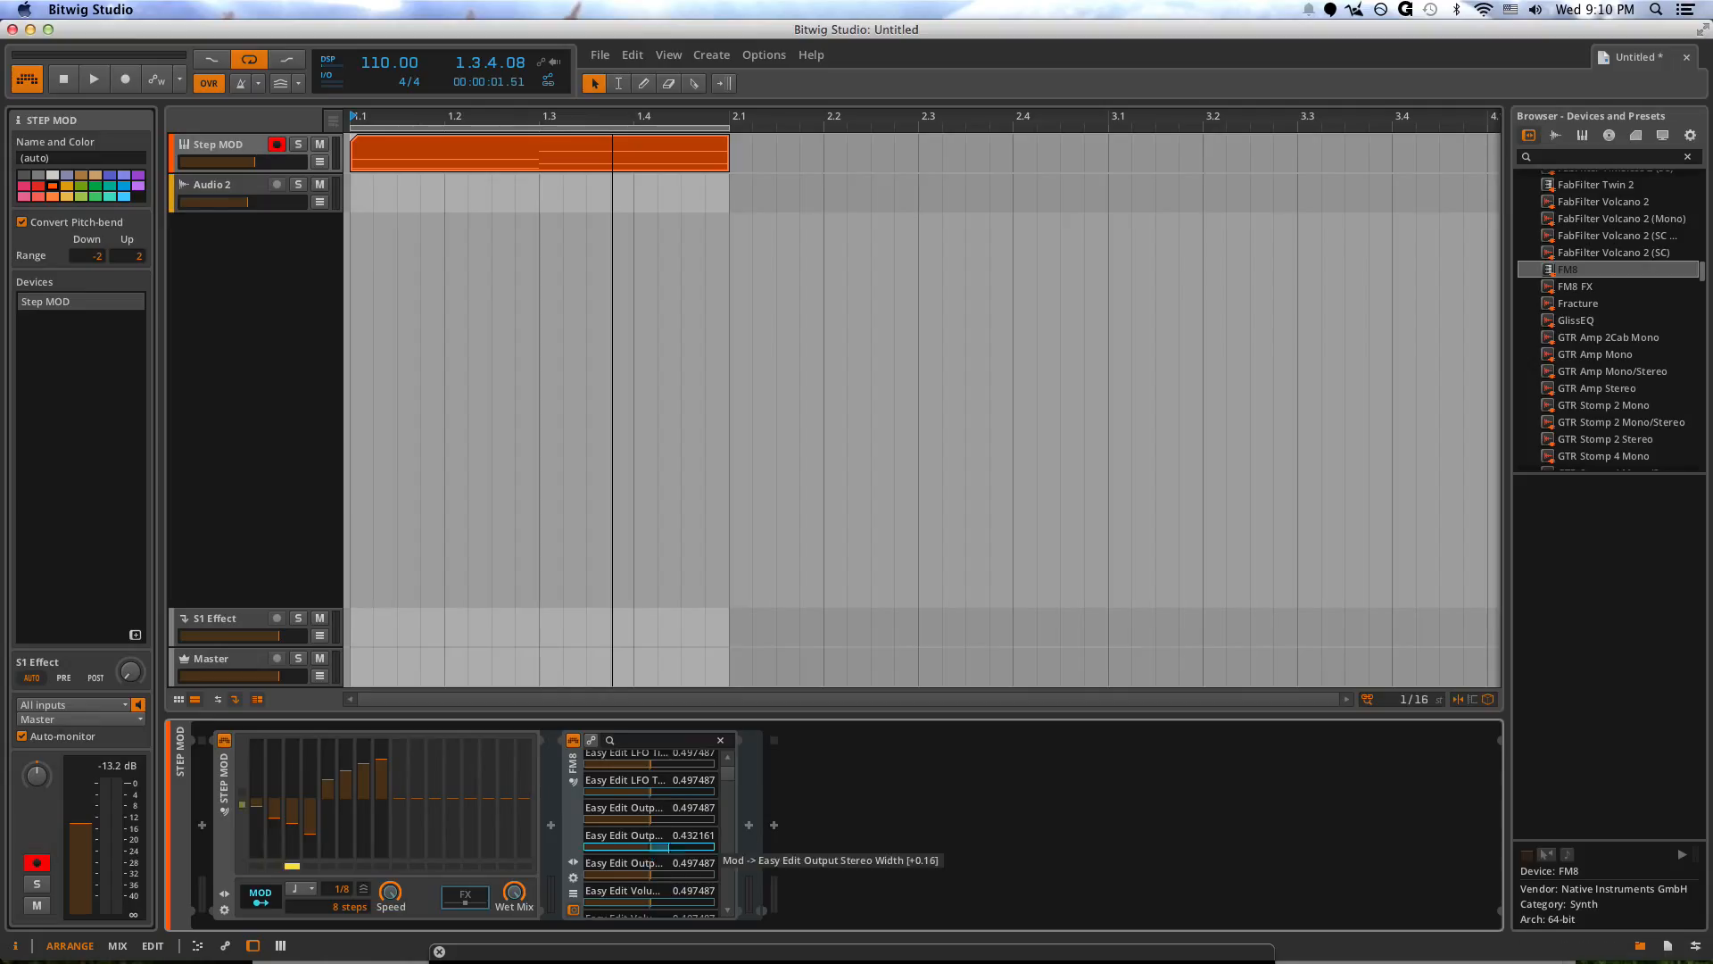
{"action": "scroll", "coordinate": [633, 853], "scroll_direction": "up", "scroll_amount": 10}
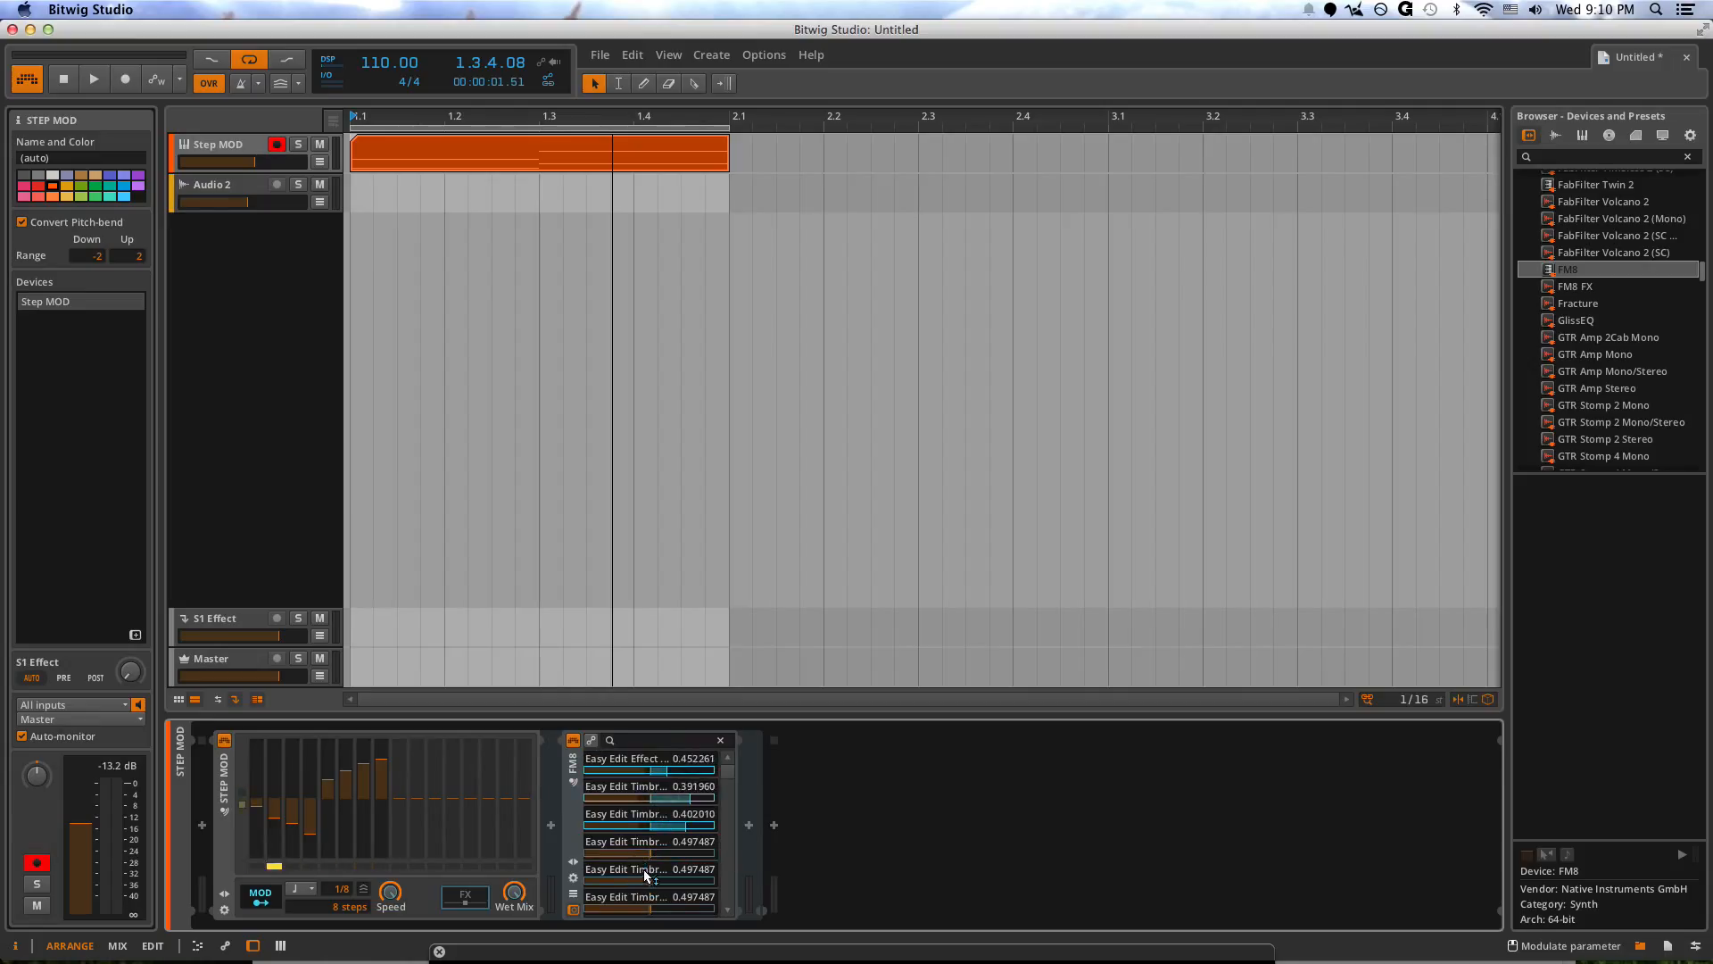
{"action": "left_click_drag", "start_coordinate": [648, 874], "coordinate": [604, 894]}
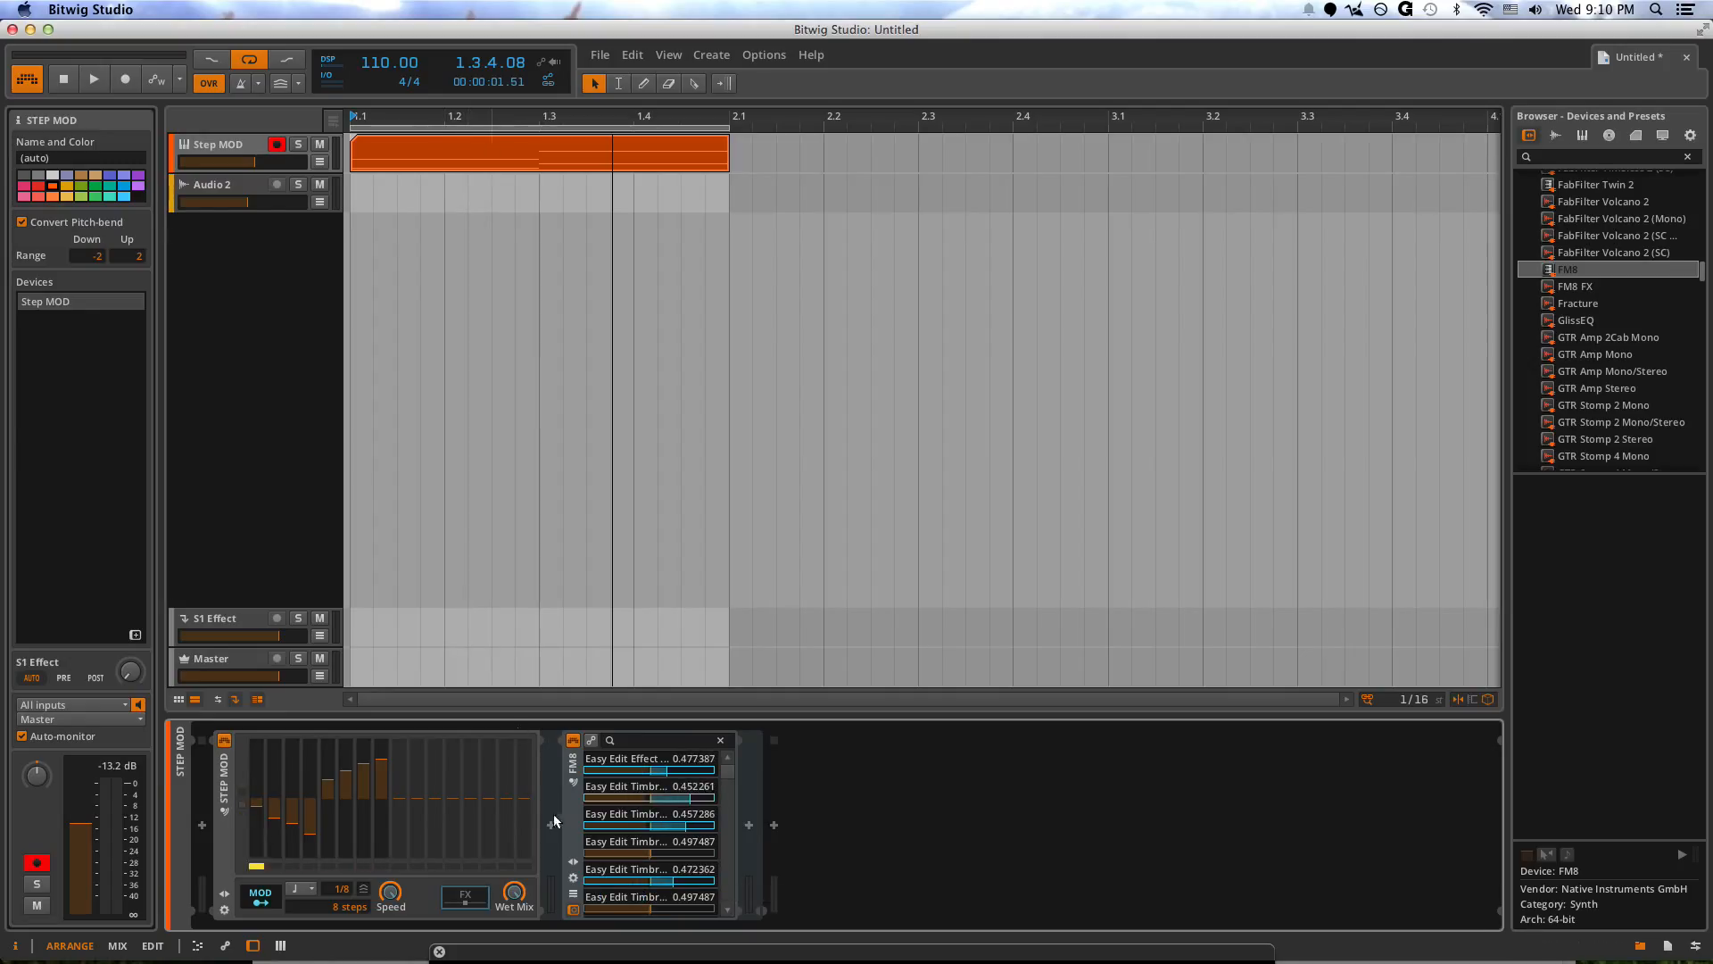
- Play the loop while increasing modulation of Easy Edit Effect and assigning modulation to more Timbre parameters
{"action": "key", "text": "space"}
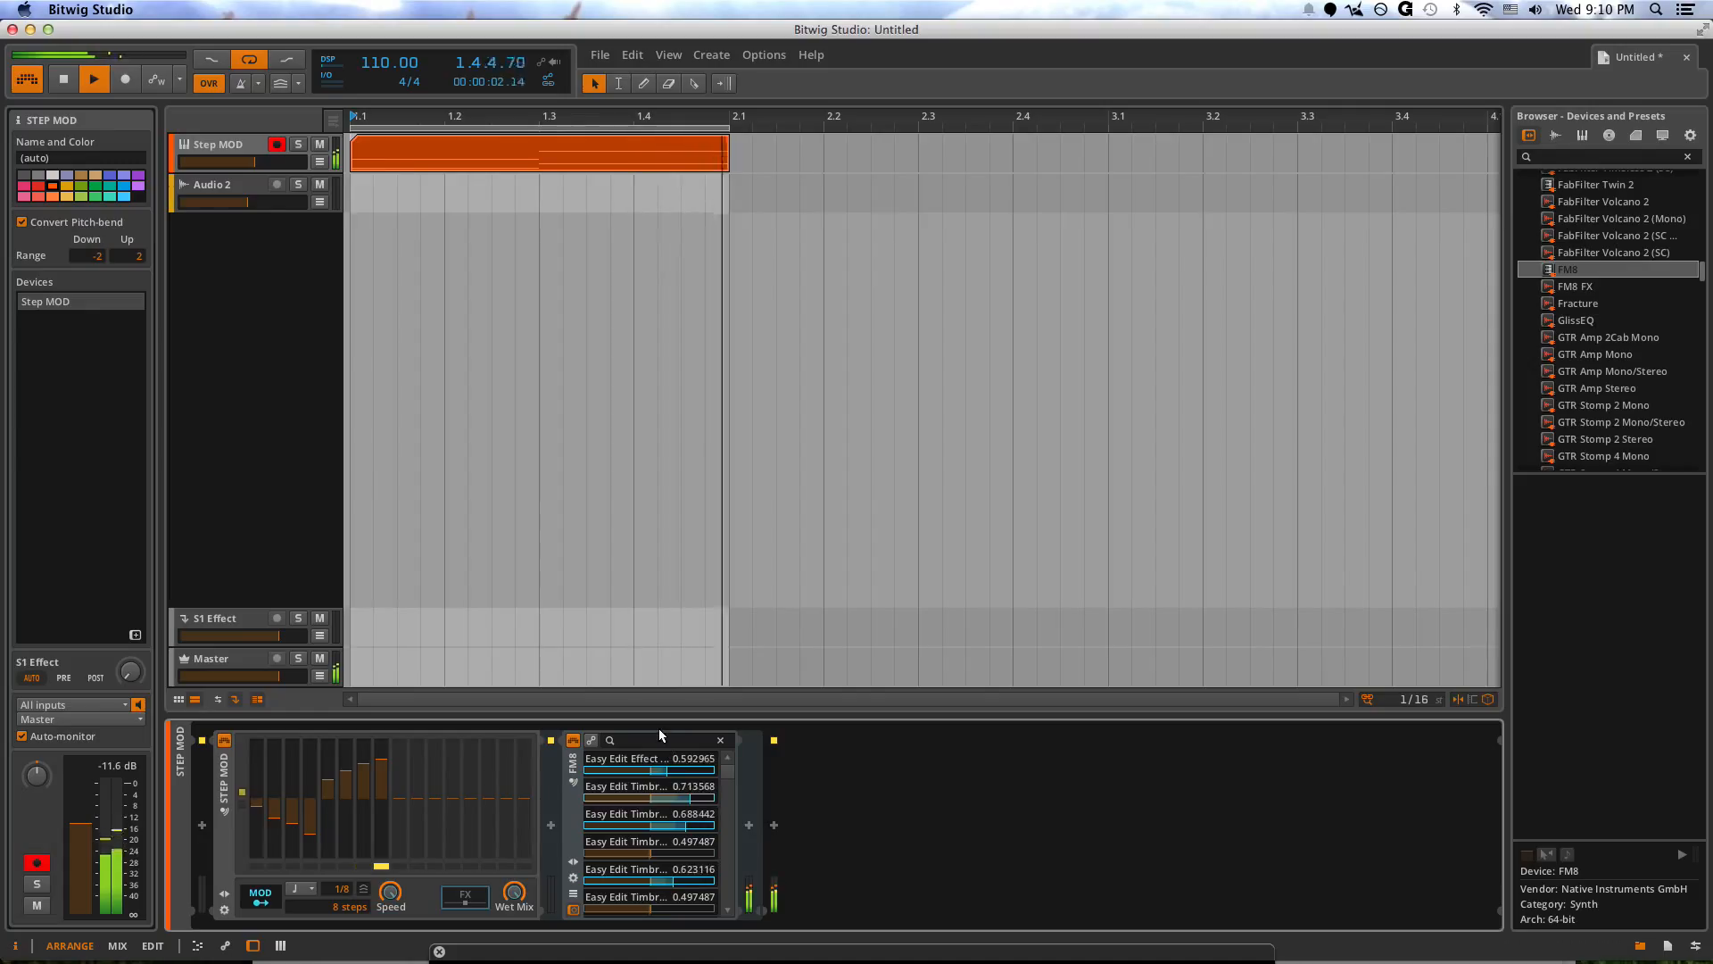
{"action": "mouse_move", "coordinate": [649, 770]}
{"action": "left_mouse_down"}
{"action": "mouse_move", "coordinate": [649, 731]}
{"action": "mouse_move", "coordinate": [639, 769]}
{"action": "left_mouse_up"}
{"action": "left_click_drag", "start_coordinate": [638, 852], "coordinate": [639, 807]}
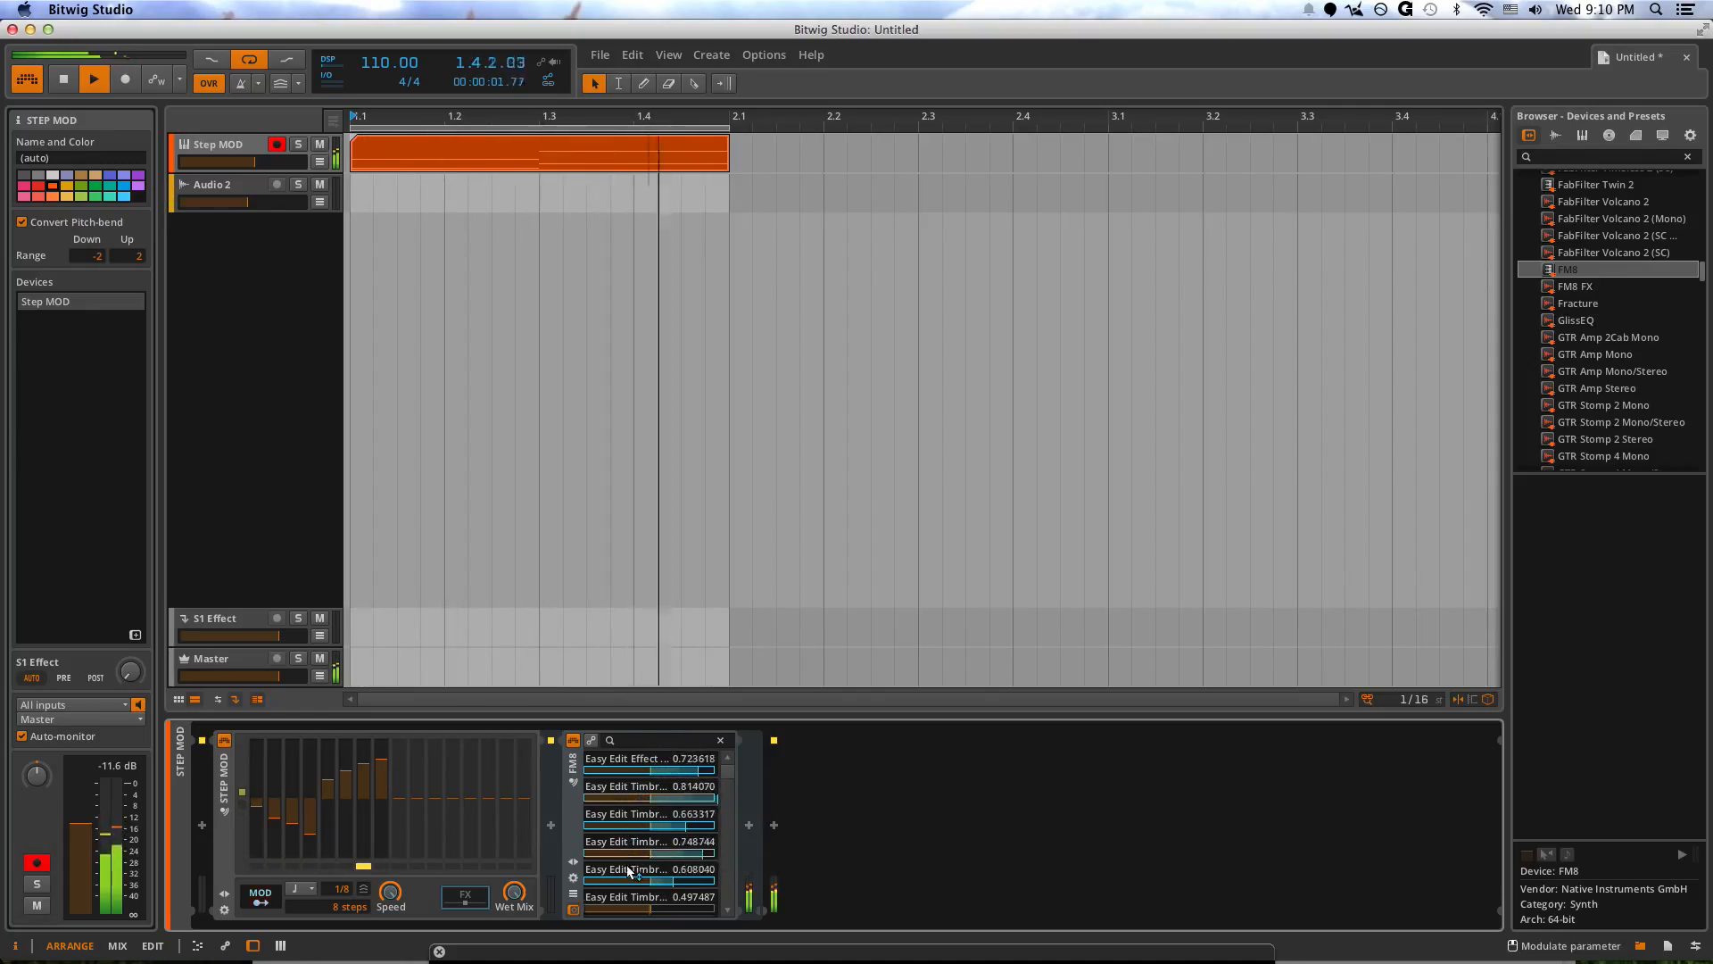
{"action": "scroll", "coordinate": [684, 829], "scroll_direction": "down", "scroll_amount": 3}
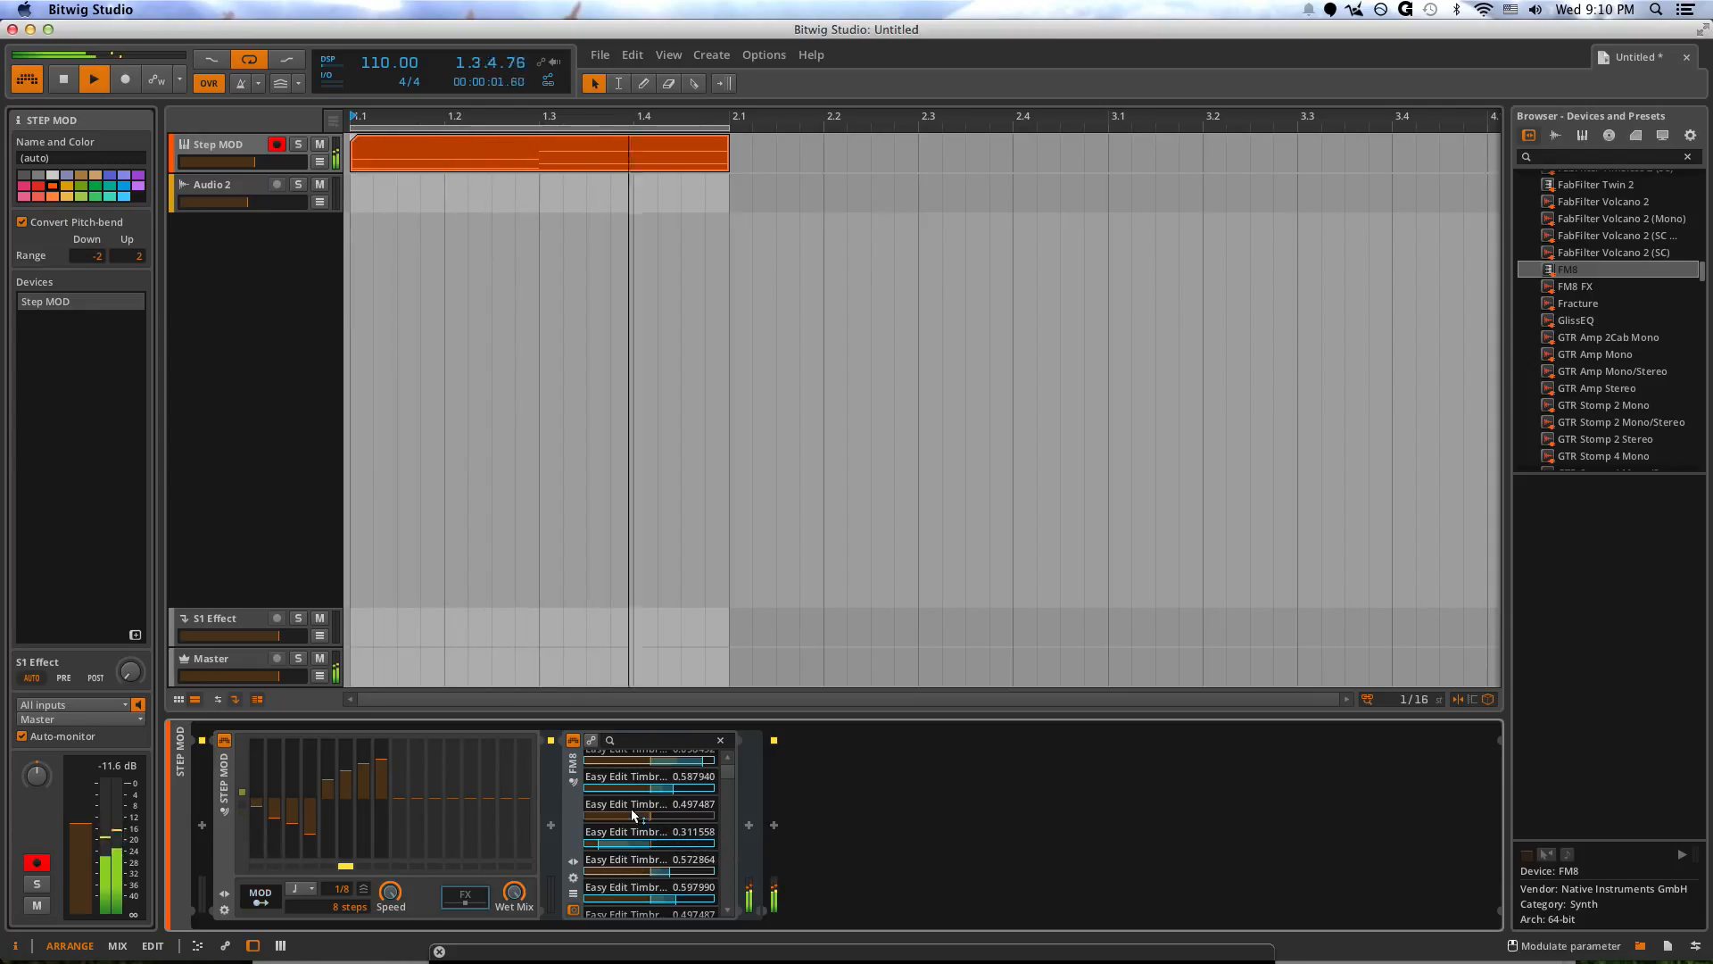
{"action": "left_click_drag", "start_coordinate": [683, 830], "coordinate": [614, 750]}
- Modulate more of FM8's Easy Edit LFO and Output parameters while the loop plays
{"action": "scroll", "coordinate": [687, 838], "scroll_direction": "down", "scroll_amount": 4}
{"action": "scroll", "coordinate": [620, 848], "scroll_direction": "down", "scroll_amount": 3}
{"action": "left_click_drag", "start_coordinate": [596, 842], "coordinate": [596, 776]}
{"action": "scroll", "coordinate": [611, 861], "scroll_direction": "down", "scroll_amount": 4}
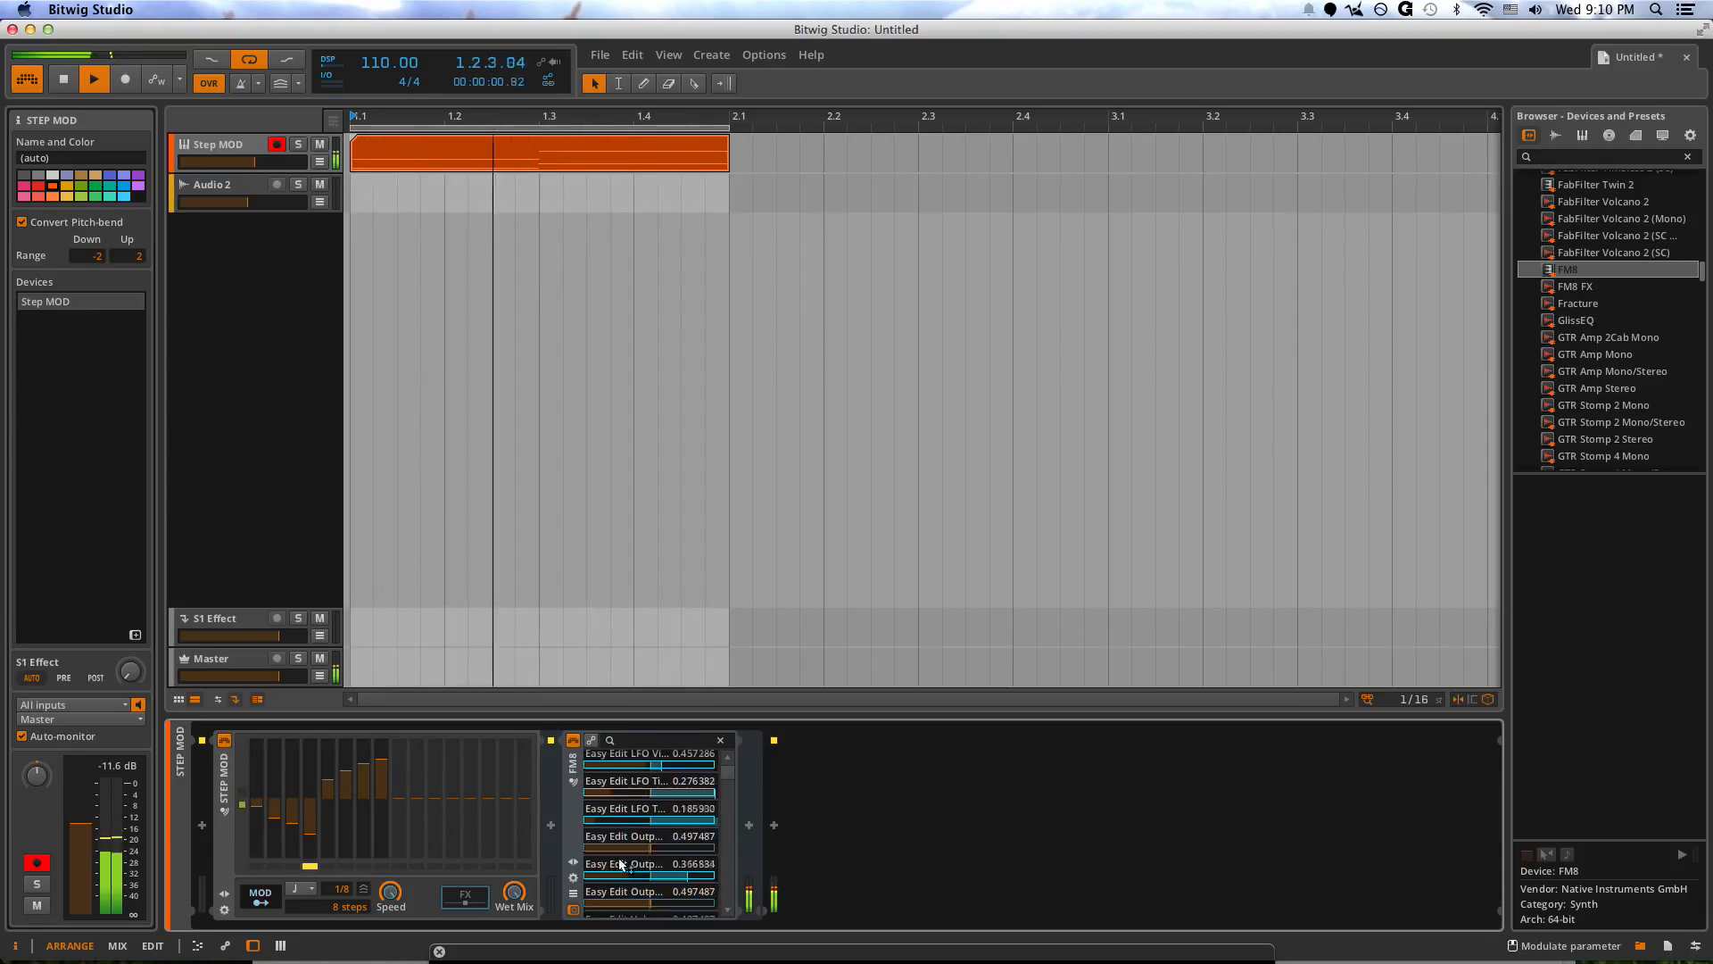
{"action": "left_click_drag", "start_coordinate": [610, 862], "coordinate": [609, 803]}
- Finish the modulation assignment and set Step MOD's step rate to 1/16
{"action": "scroll", "coordinate": [610, 831], "scroll_direction": "up", "scroll_amount": 8}
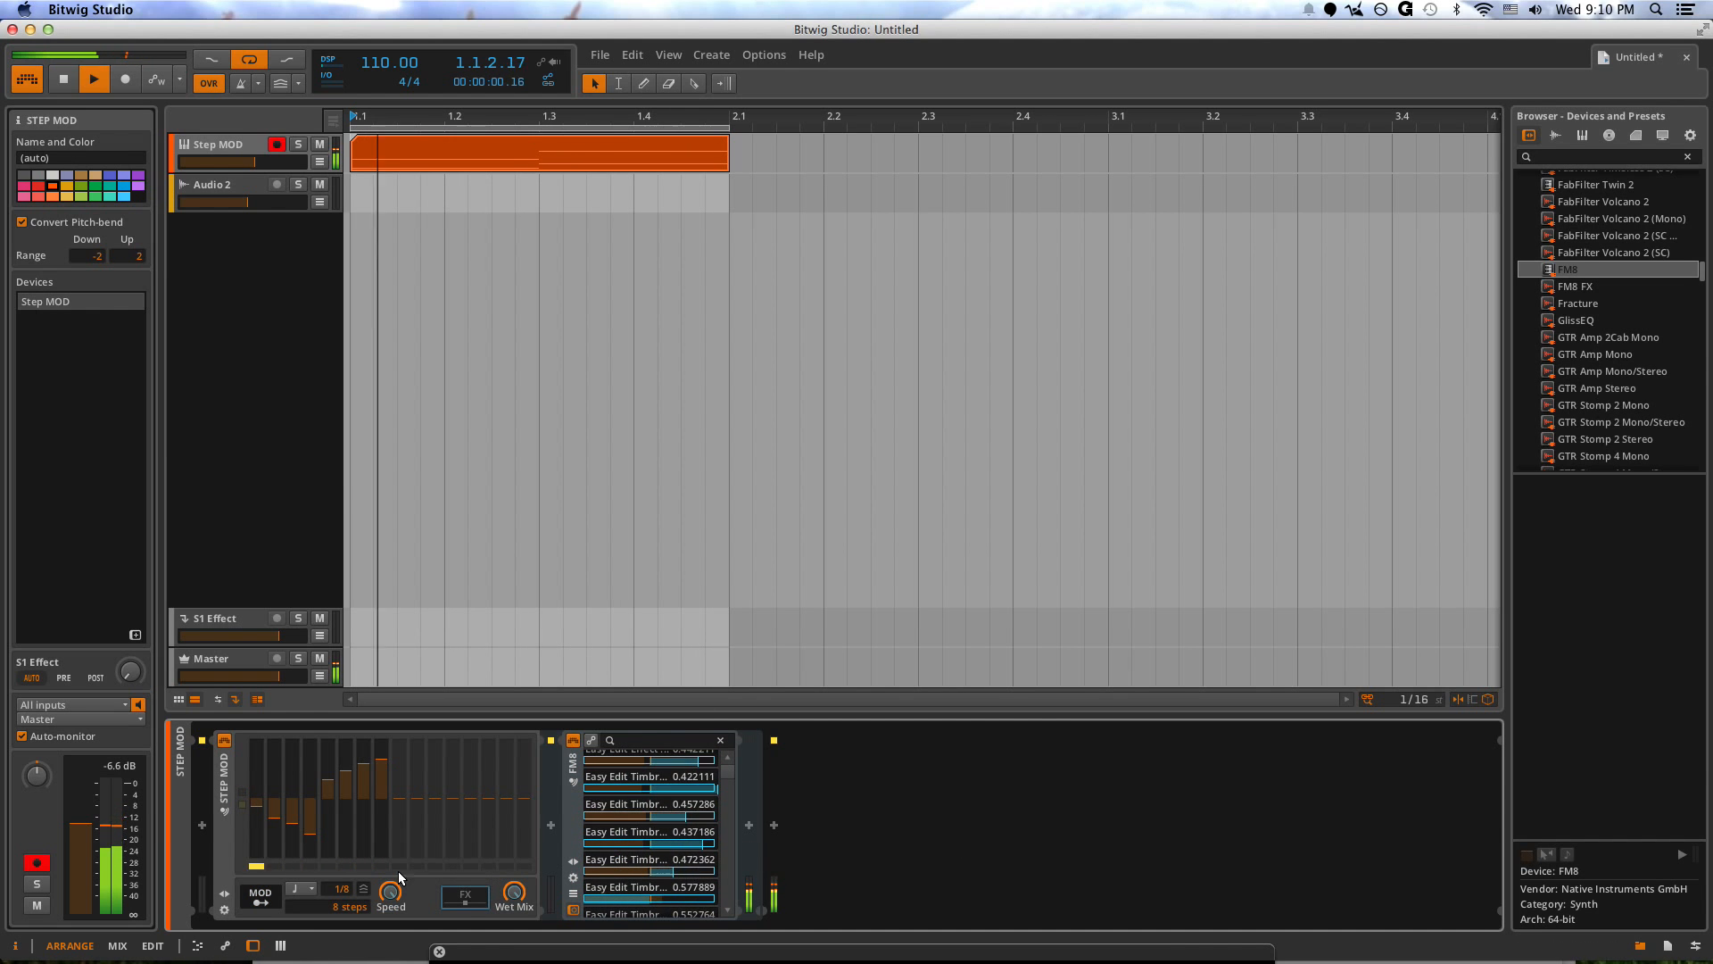
{"action": "mouse_move", "coordinate": [340, 890]}
{"action": "left_mouse_down"}
{"action": "mouse_move", "coordinate": [341, 864]}
{"action": "mouse_move", "coordinate": [344, 897]}
{"action": "left_mouse_up"}
{"action": "scroll", "coordinate": [675, 843], "scroll_direction": "up", "scroll_amount": 1}
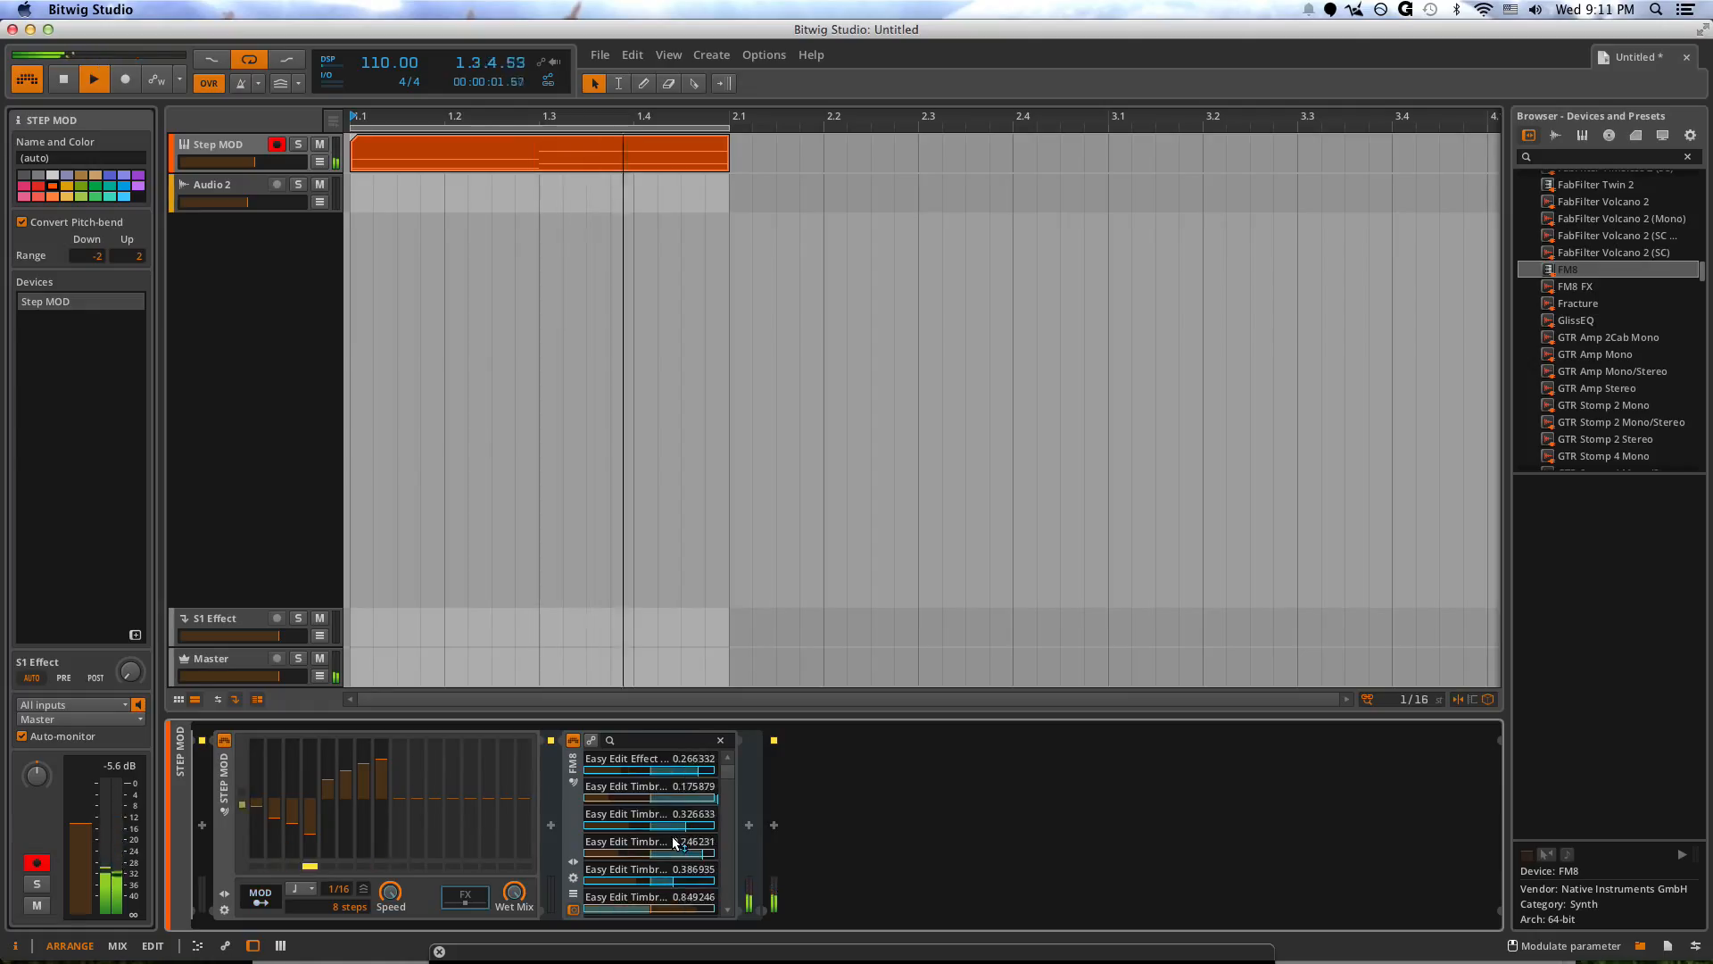
- Assign Step MOD to FM8's effect parameters, including TubeAmp Drive, Cabinet On/Off and Cabinet Size
{"action": "scroll", "coordinate": [696, 839], "scroll_direction": "down", "scroll_amount": 3}
{"action": "scroll", "coordinate": [696, 839], "scroll_direction": "down", "scroll_amount": 5}
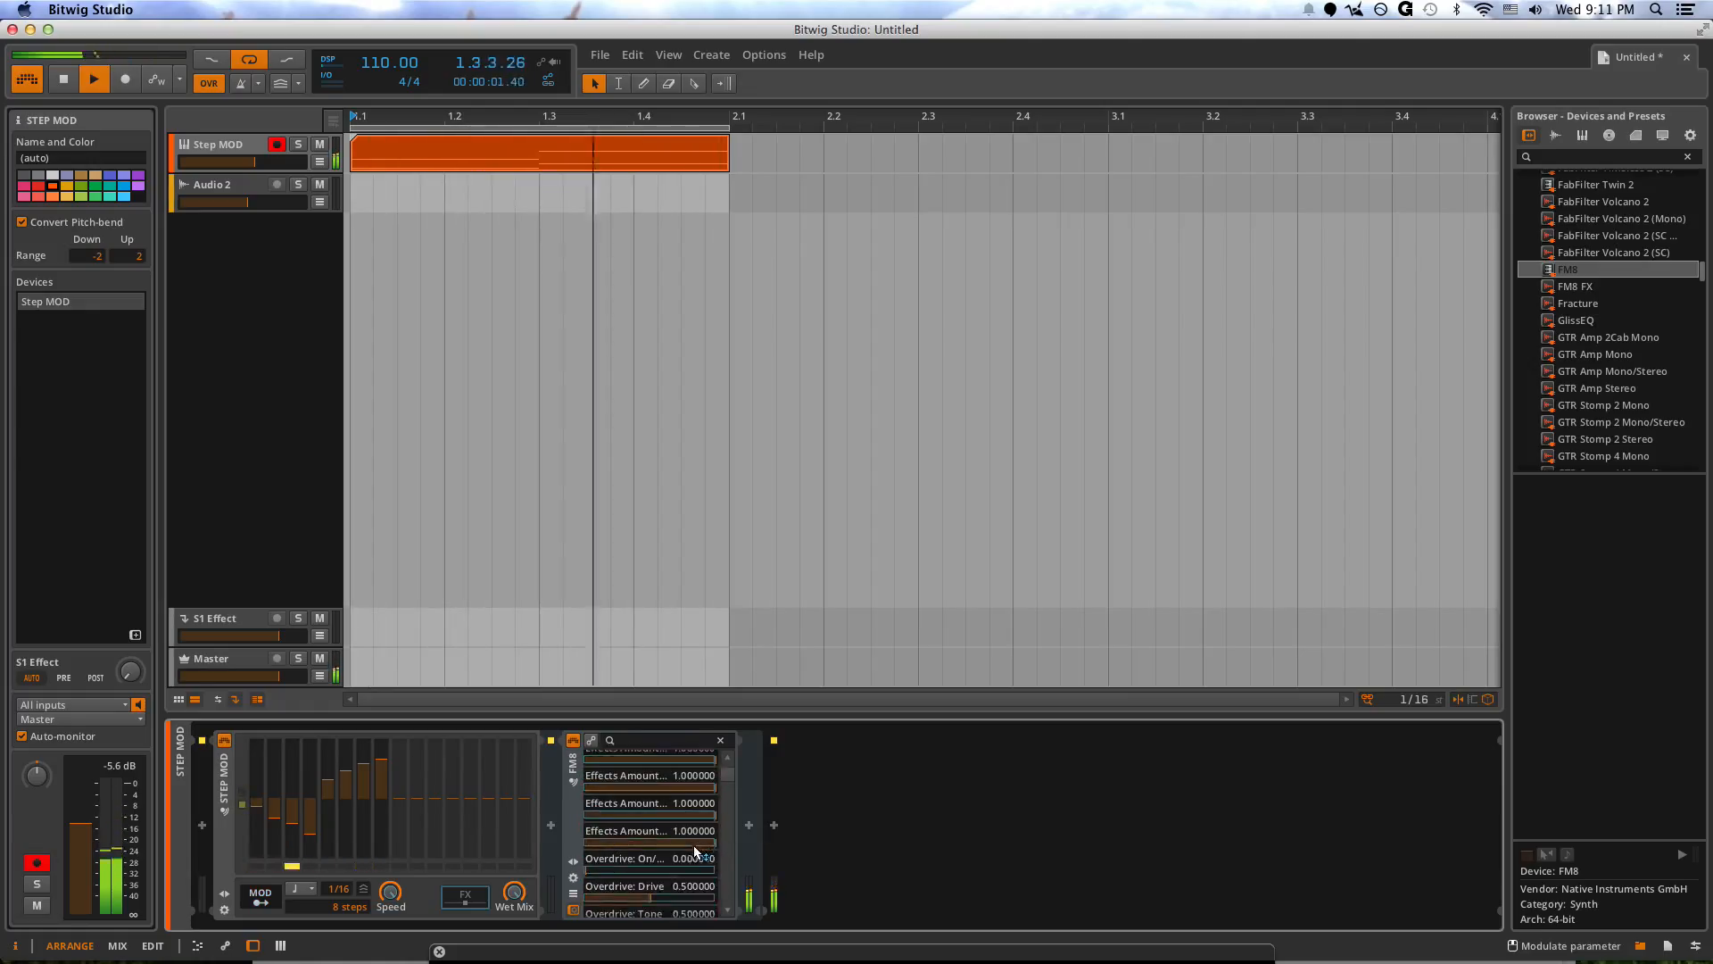
{"action": "left_click_drag", "start_coordinate": [652, 833], "coordinate": [612, 745]}
{"action": "scroll", "coordinate": [669, 874], "scroll_direction": "down", "scroll_amount": 1}
{"action": "scroll", "coordinate": [629, 890], "scroll_direction": "down", "scroll_amount": 3}
{"action": "scroll", "coordinate": [625, 871], "scroll_direction": "down", "scroll_amount": 4}
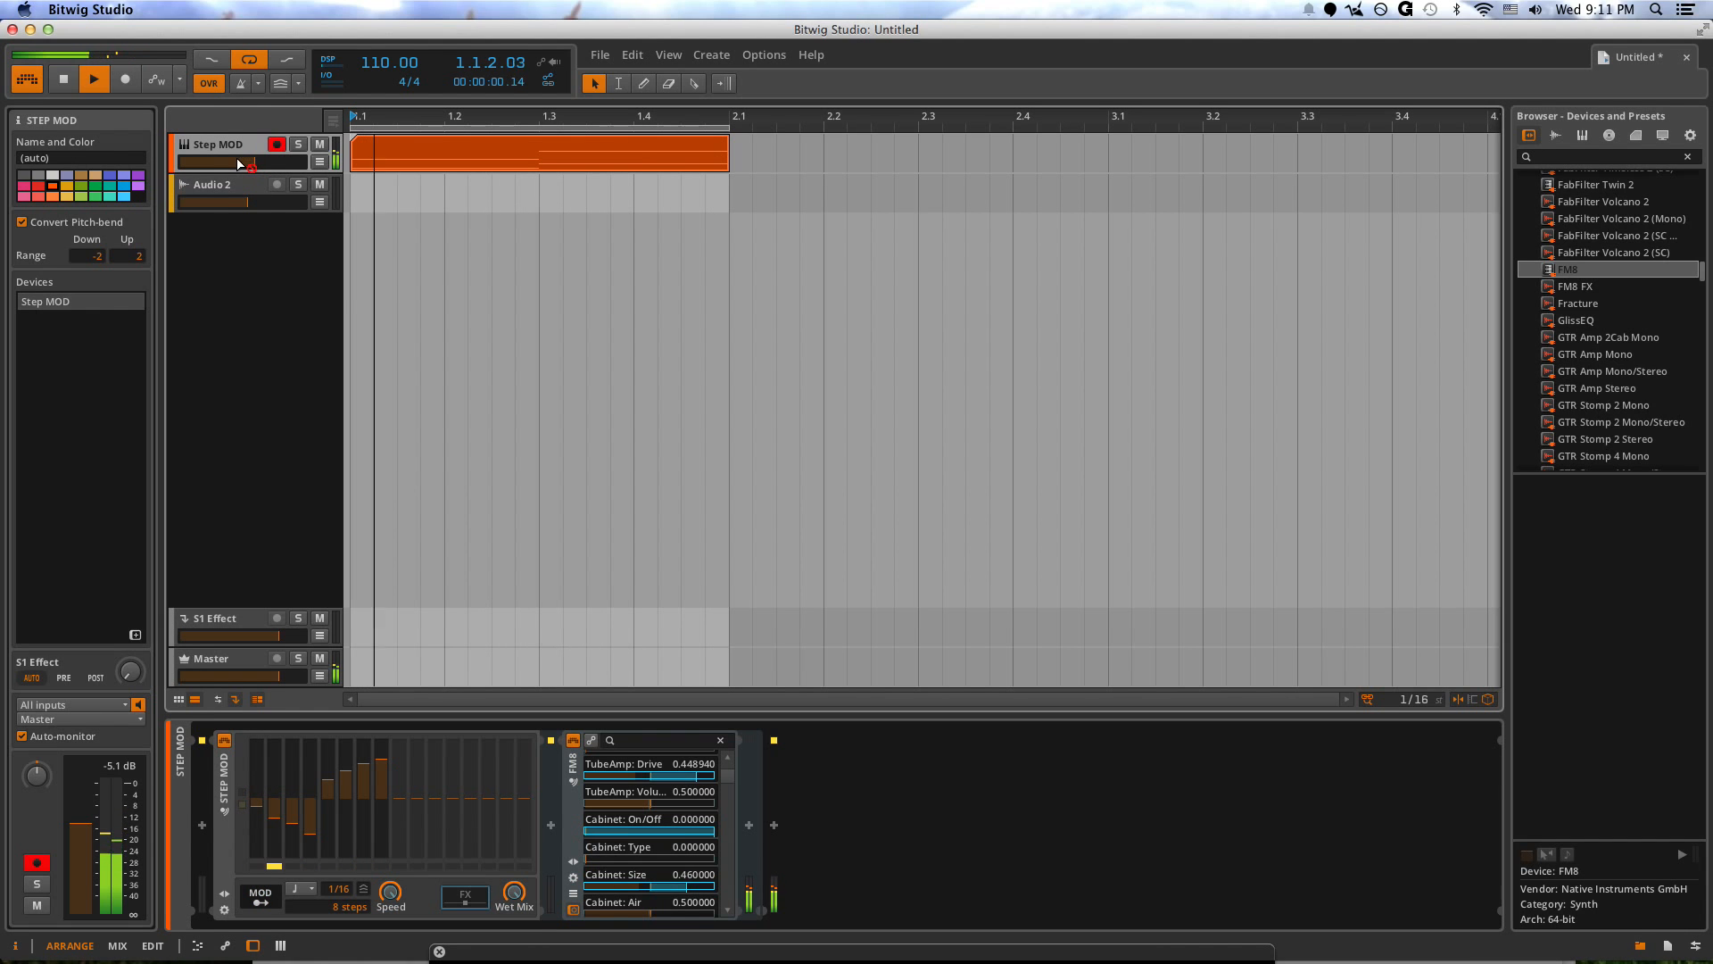
- Raise the Step MOD track's volume to about -6 dB and add CamelCrusher to Step MOD's FX chain
{"action": "left_click_drag", "start_coordinate": [250, 162], "coordinate": [259, 163]}
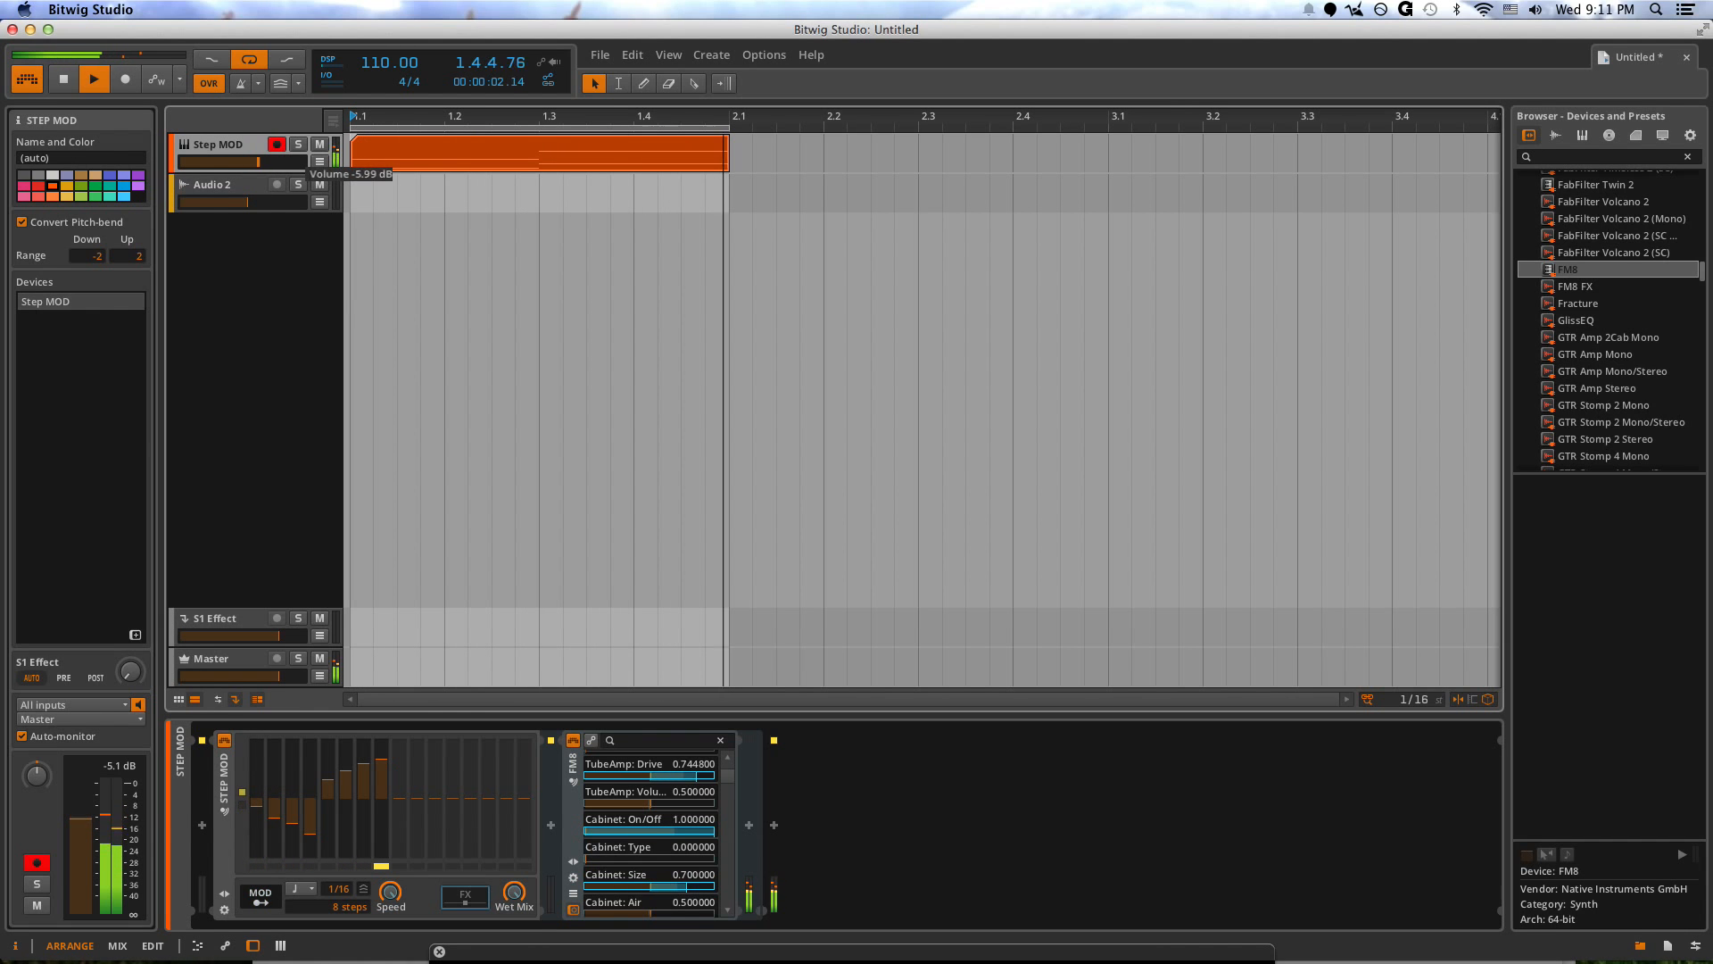
{"action": "scroll", "coordinate": [1619, 253], "scroll_direction": "up", "scroll_amount": 3}
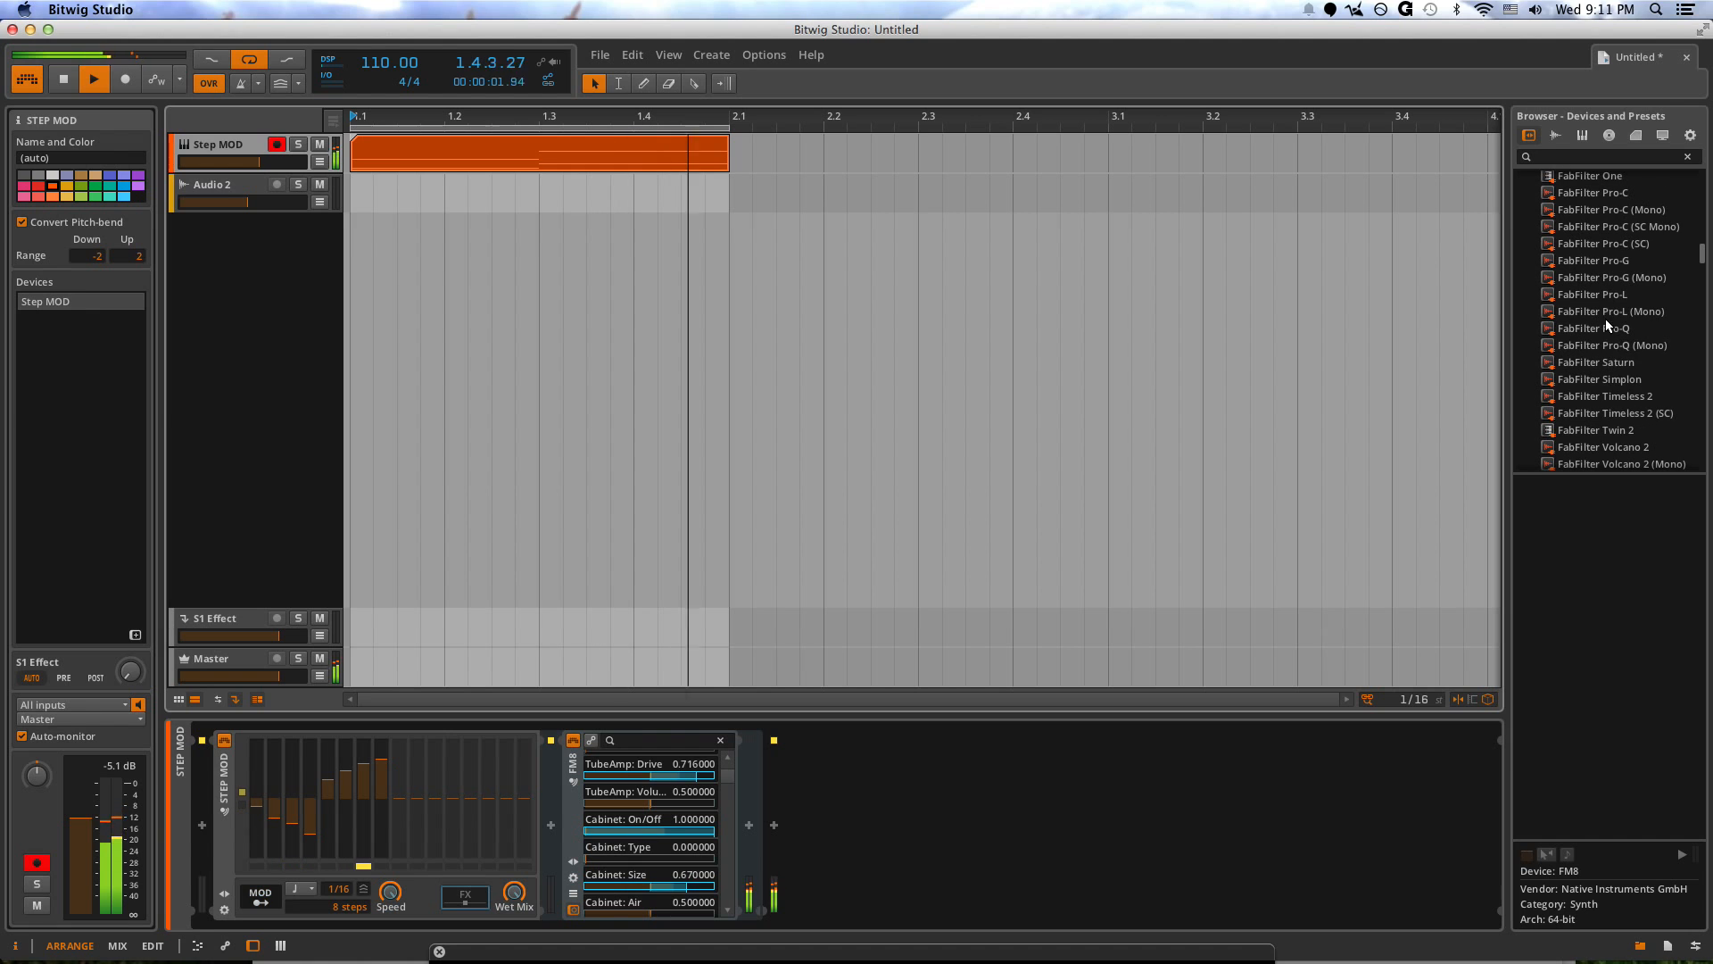
{"action": "scroll", "coordinate": [1620, 352], "scroll_direction": "up", "scroll_amount": 5}
{"action": "scroll", "coordinate": [1613, 332], "scroll_direction": "up", "scroll_amount": 8}
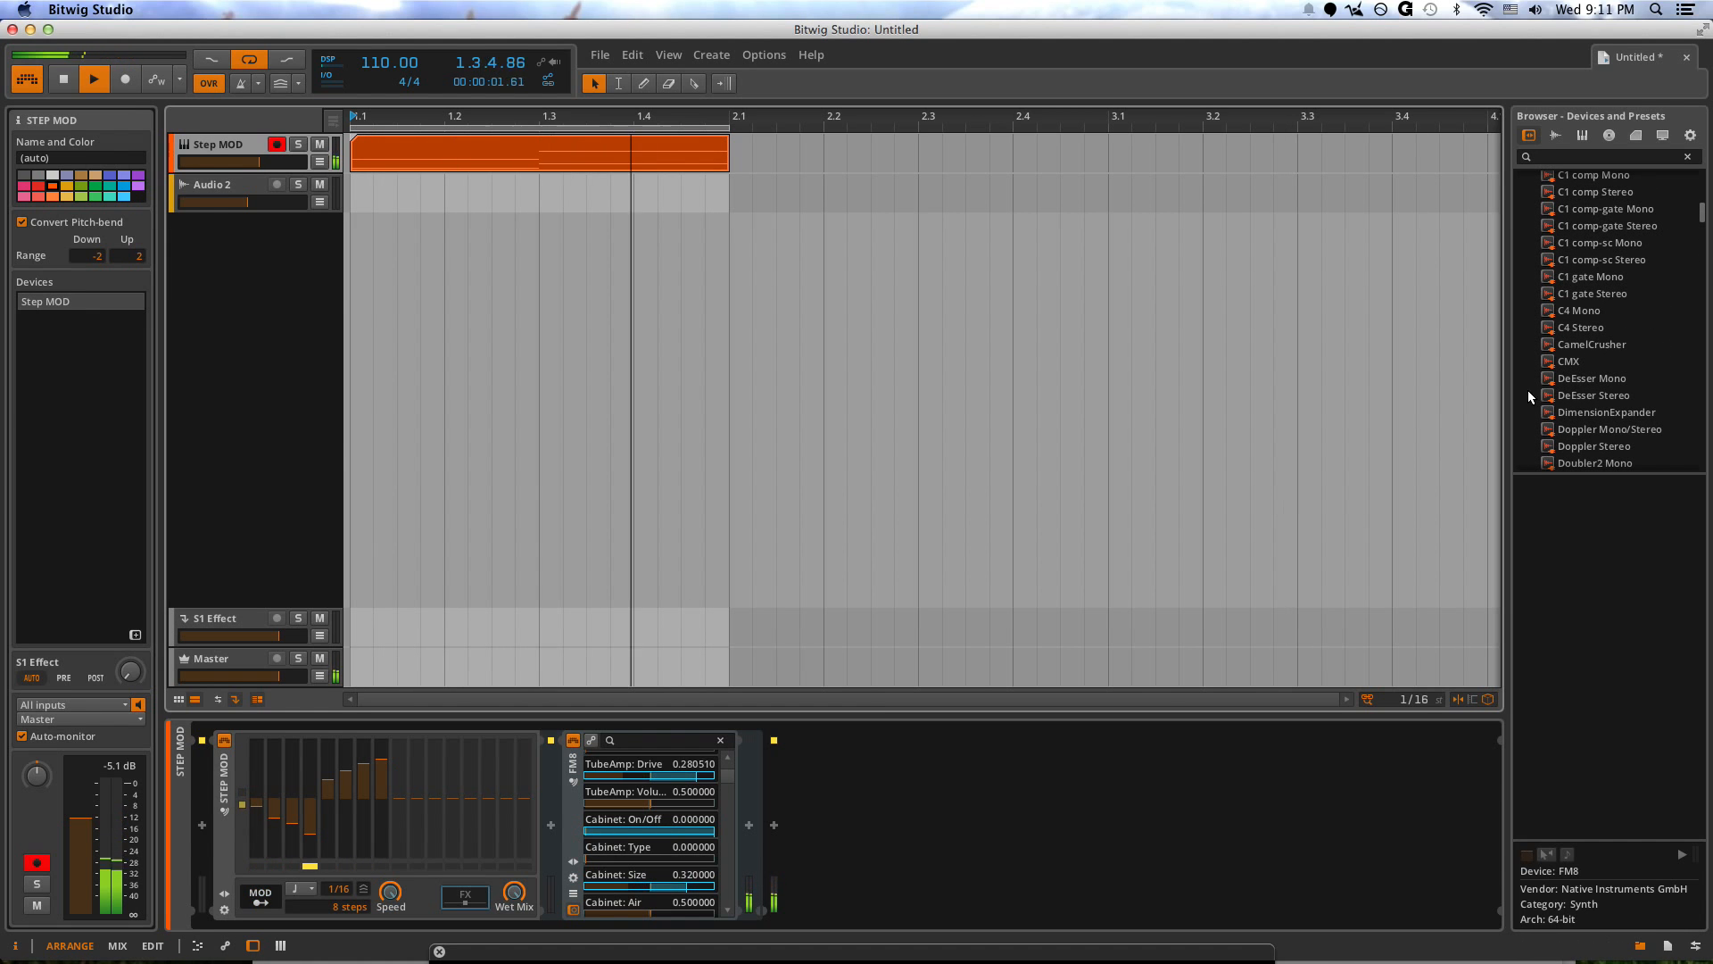
{"action": "left_click_drag", "start_coordinate": [1592, 344], "coordinate": [458, 899]}
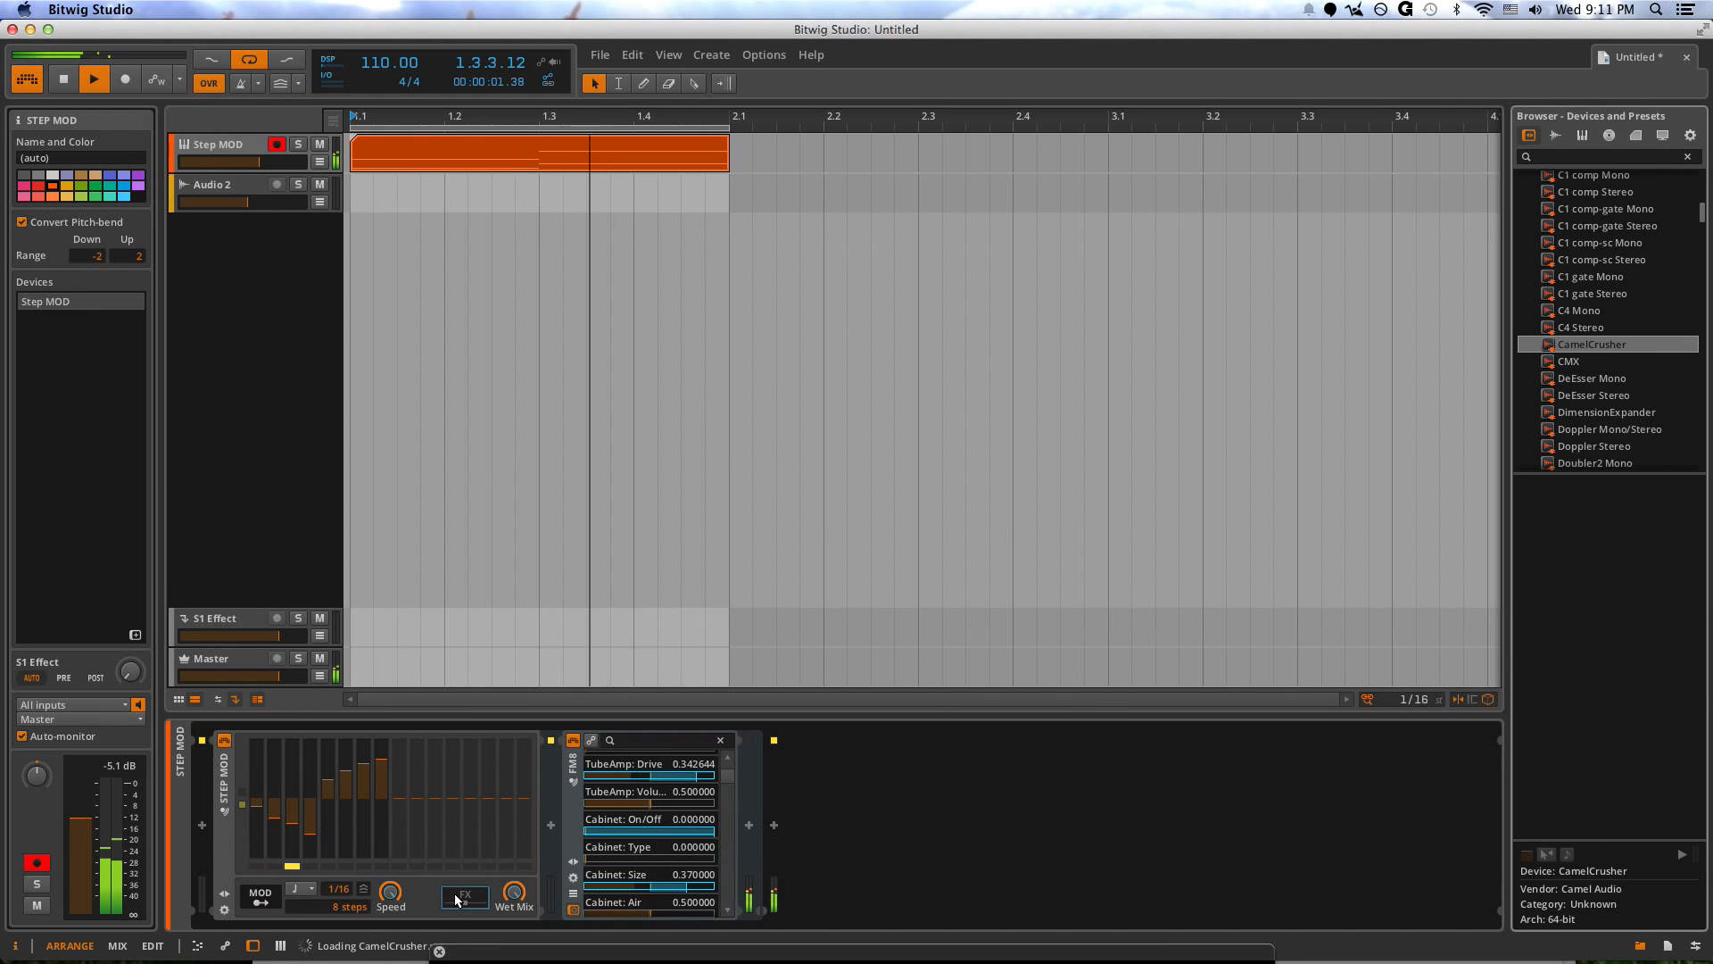
- Assign Step MOD's modulation to CamelCrusher parameters, including DistOn, DistMech, DistTube and Unused2
{"action": "left_click_drag", "start_coordinate": [843, 770], "coordinate": [861, 732]}
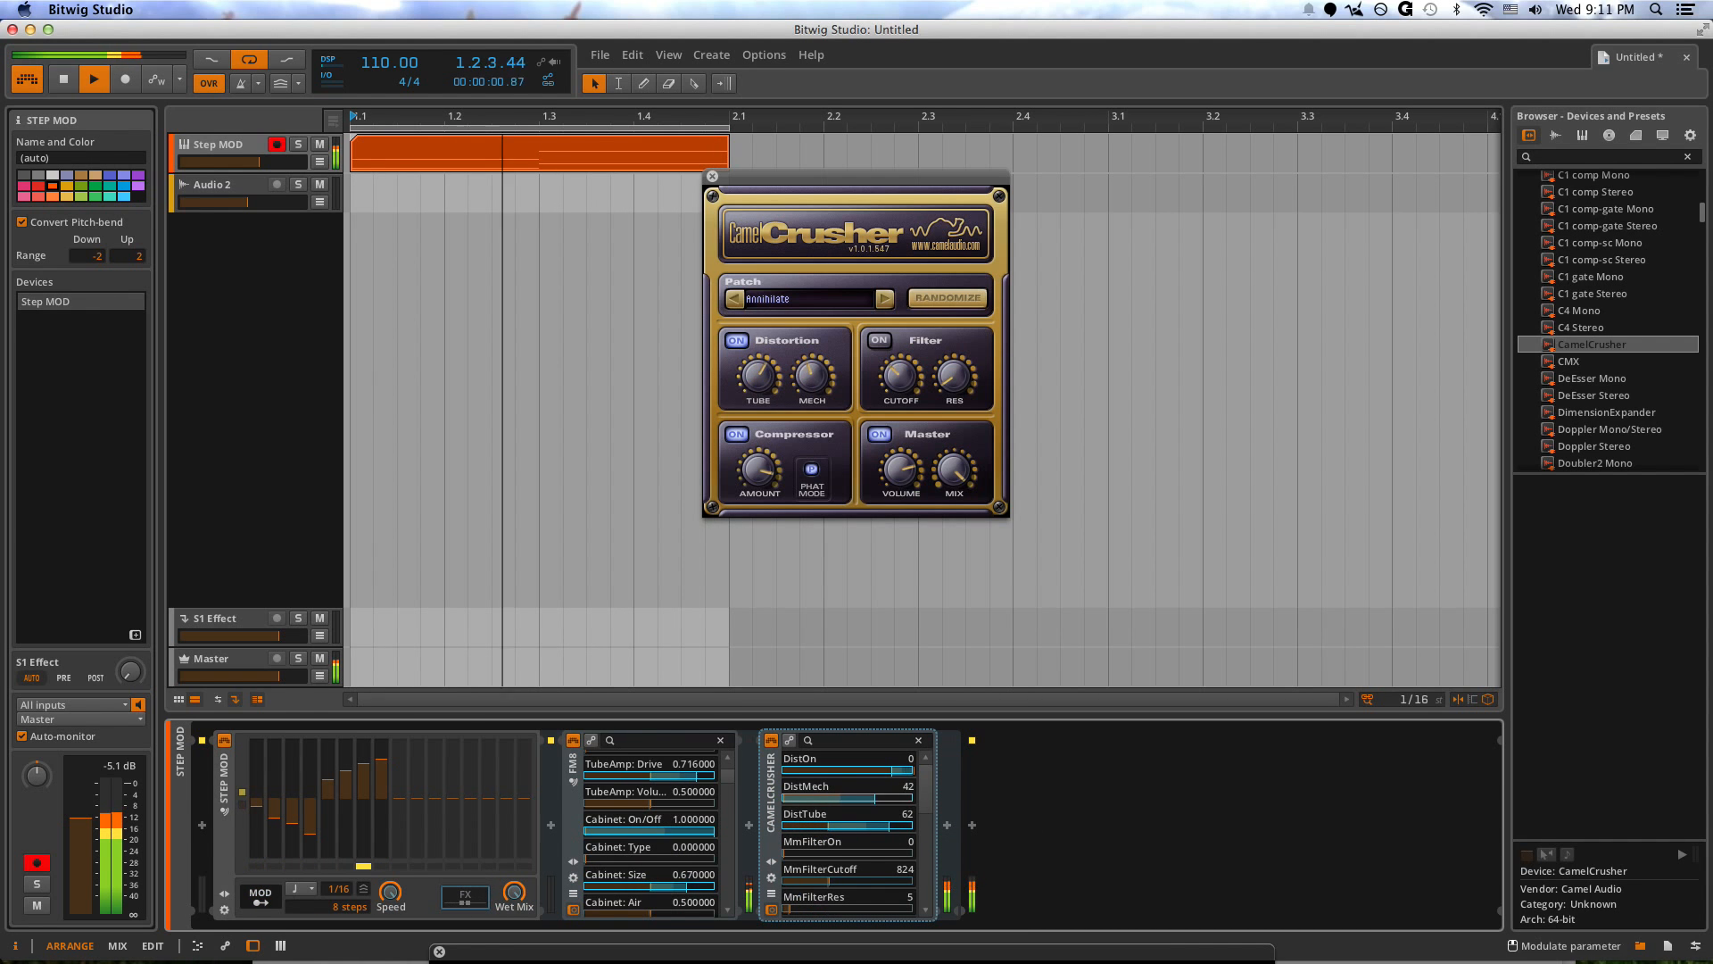
{"action": "scroll", "coordinate": [799, 880], "scroll_direction": "down", "scroll_amount": 5}
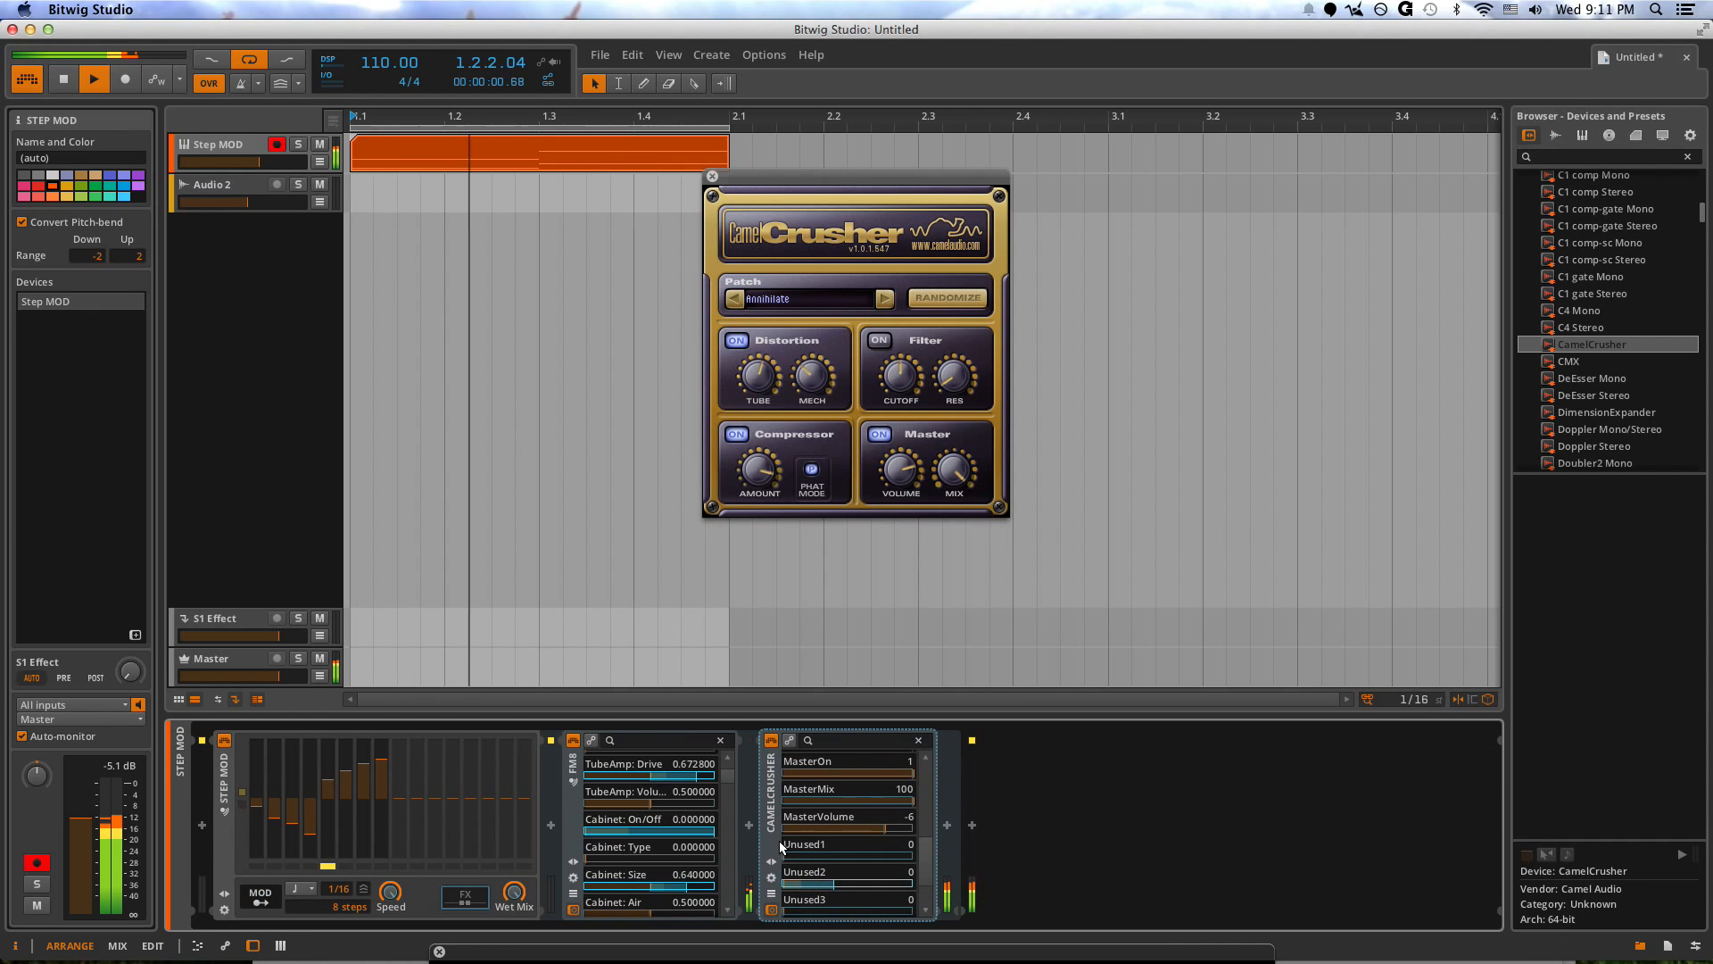
{"action": "scroll", "coordinate": [848, 785], "scroll_direction": "down", "scroll_amount": 2}
{"action": "left_click_drag", "start_coordinate": [857, 823], "coordinate": [857, 778]}
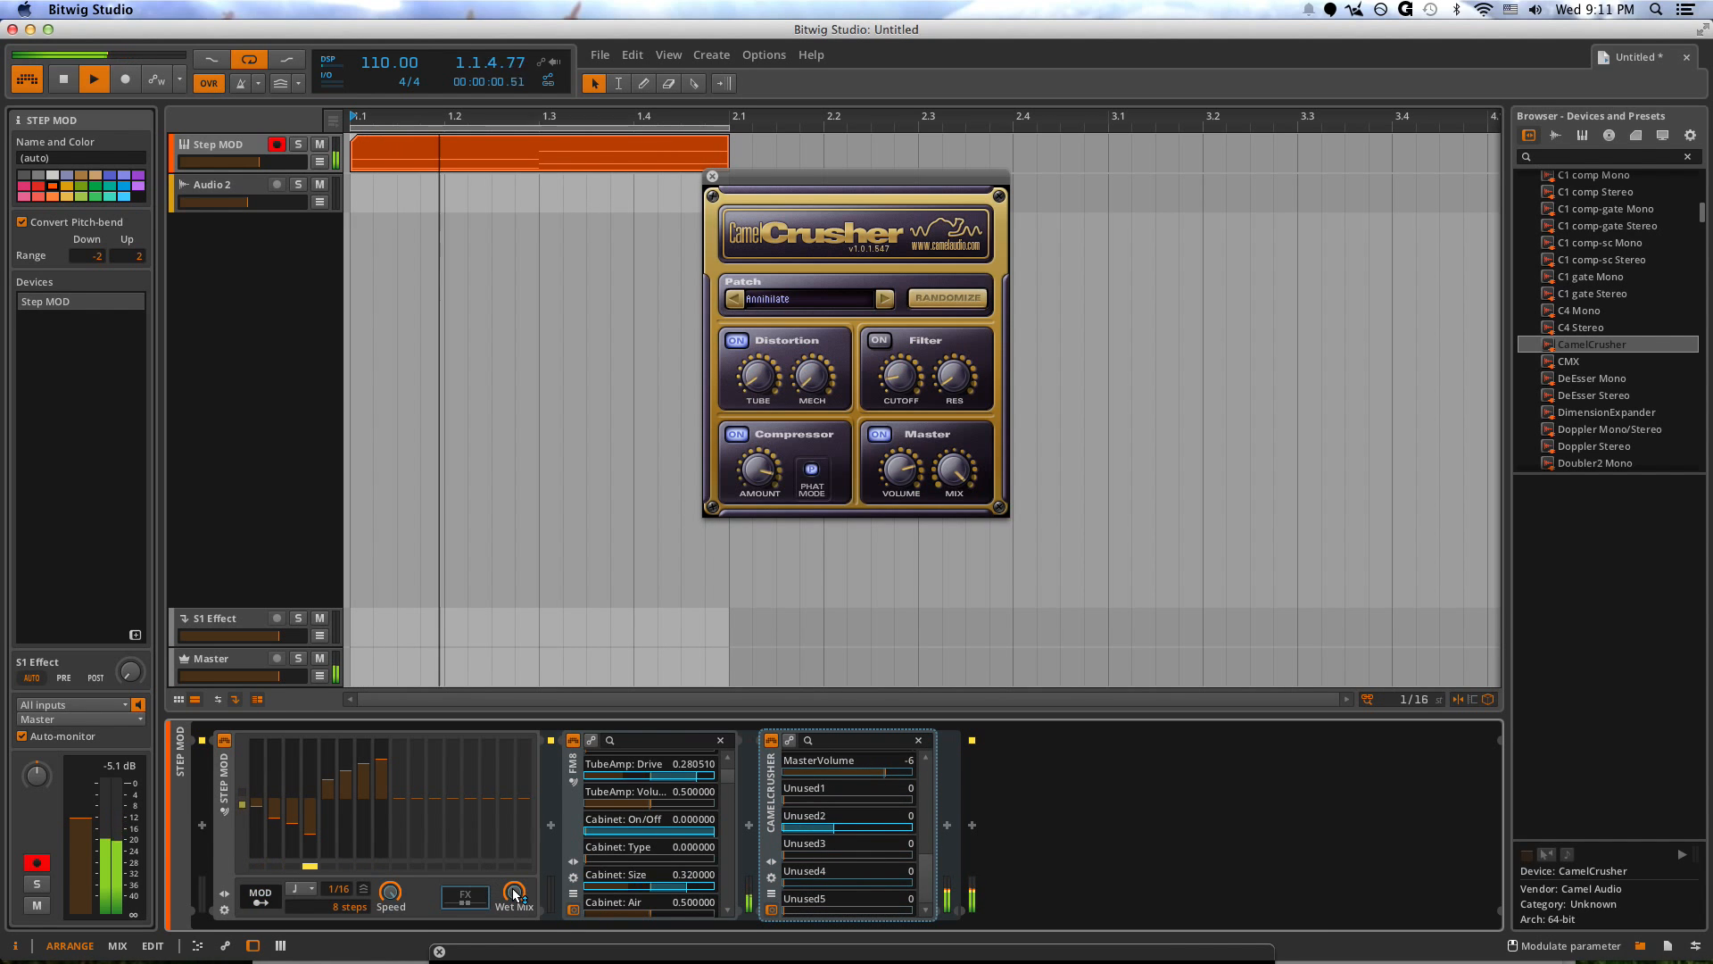
- Finish the modulation assignment, close CamelCrusher's window, and end playback with Step MOD's Wet Mix fully down
{"action": "left_click", "coordinate": [260, 896]}
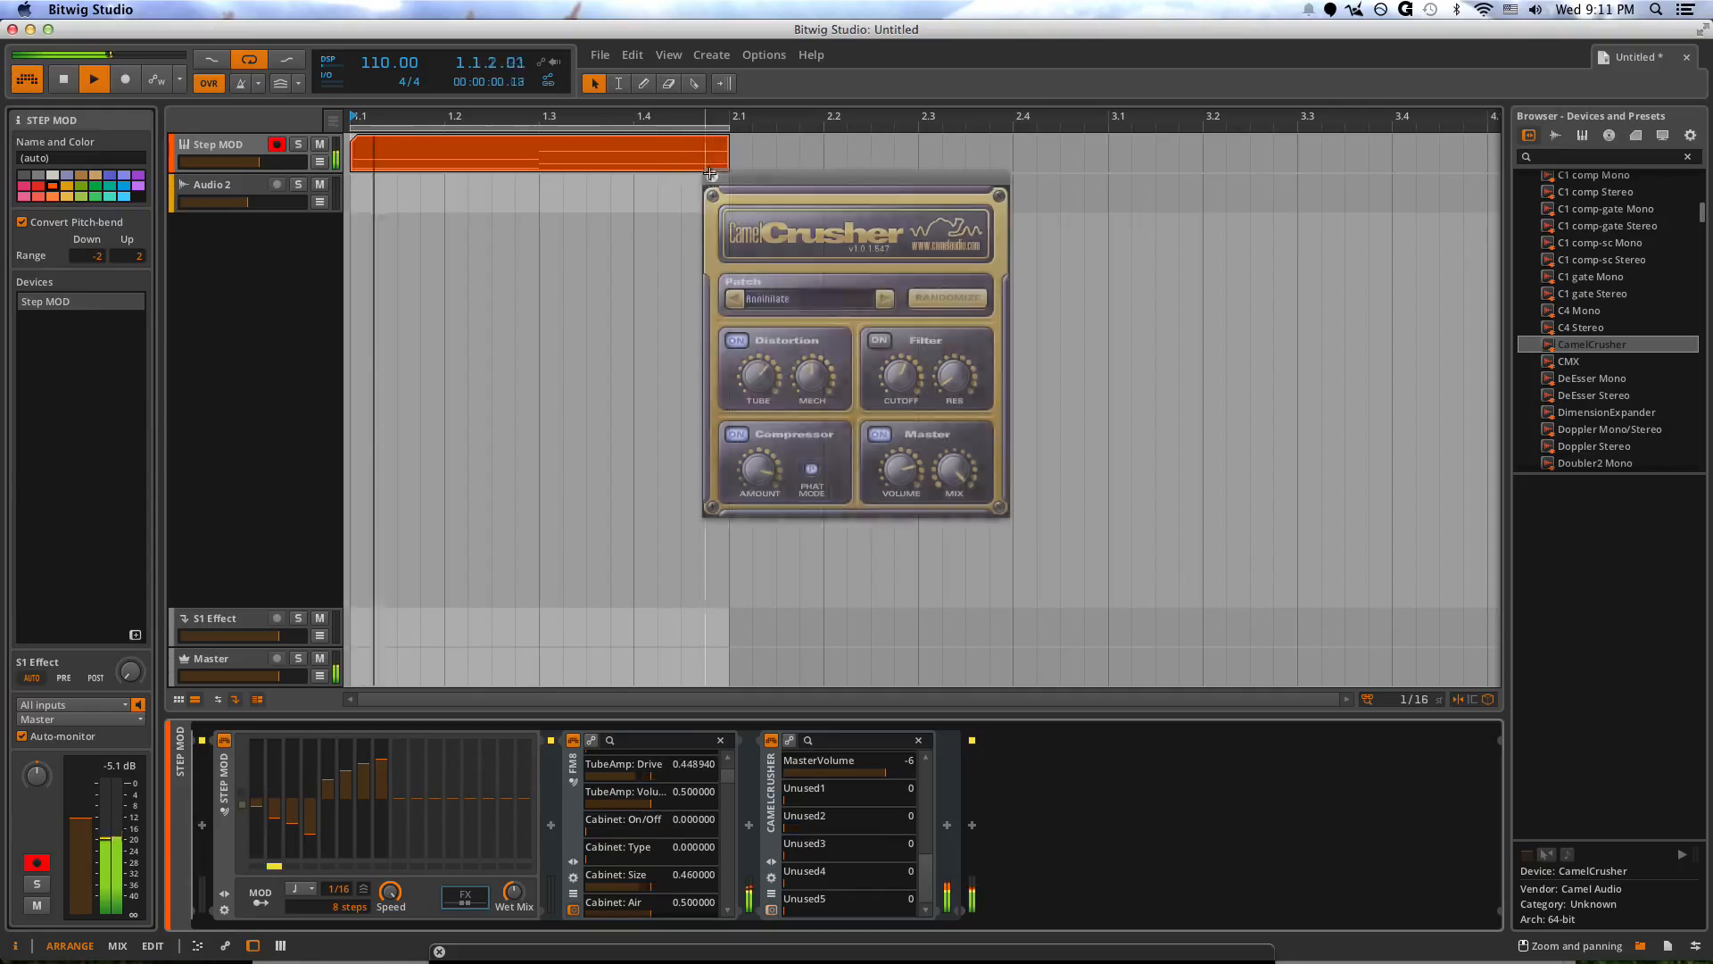
{"action": "left_click", "coordinate": [712, 176]}
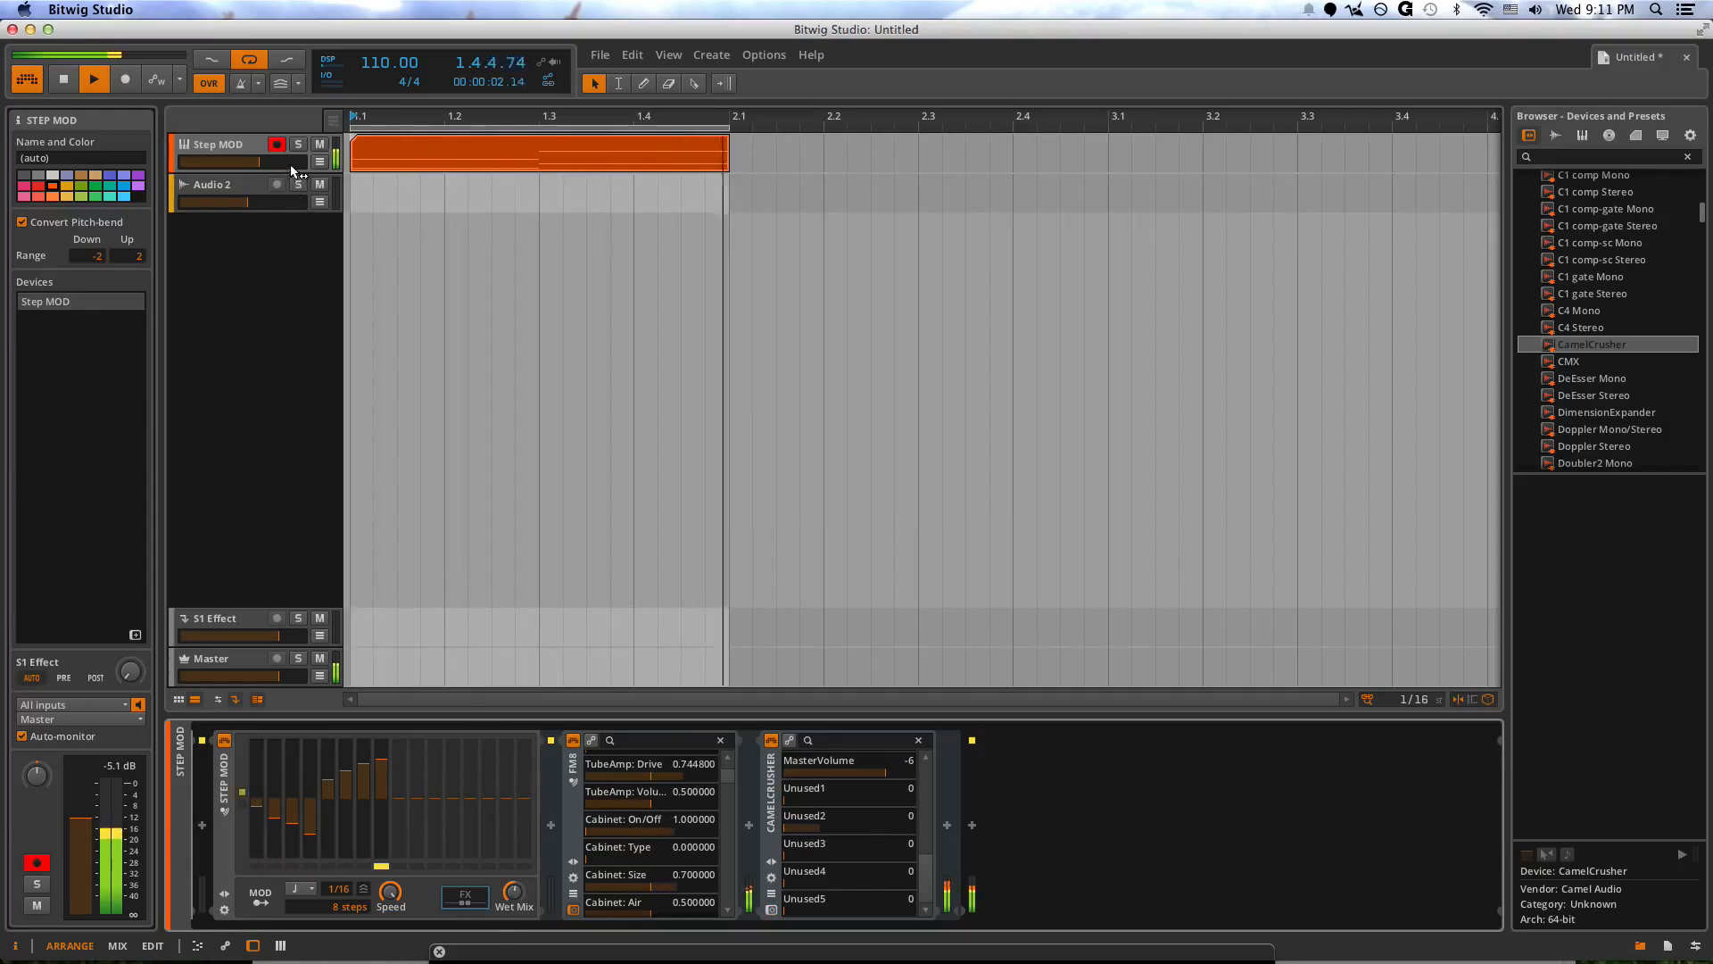
{"action": "left_click_drag", "start_coordinate": [514, 891], "coordinate": [514, 954]}
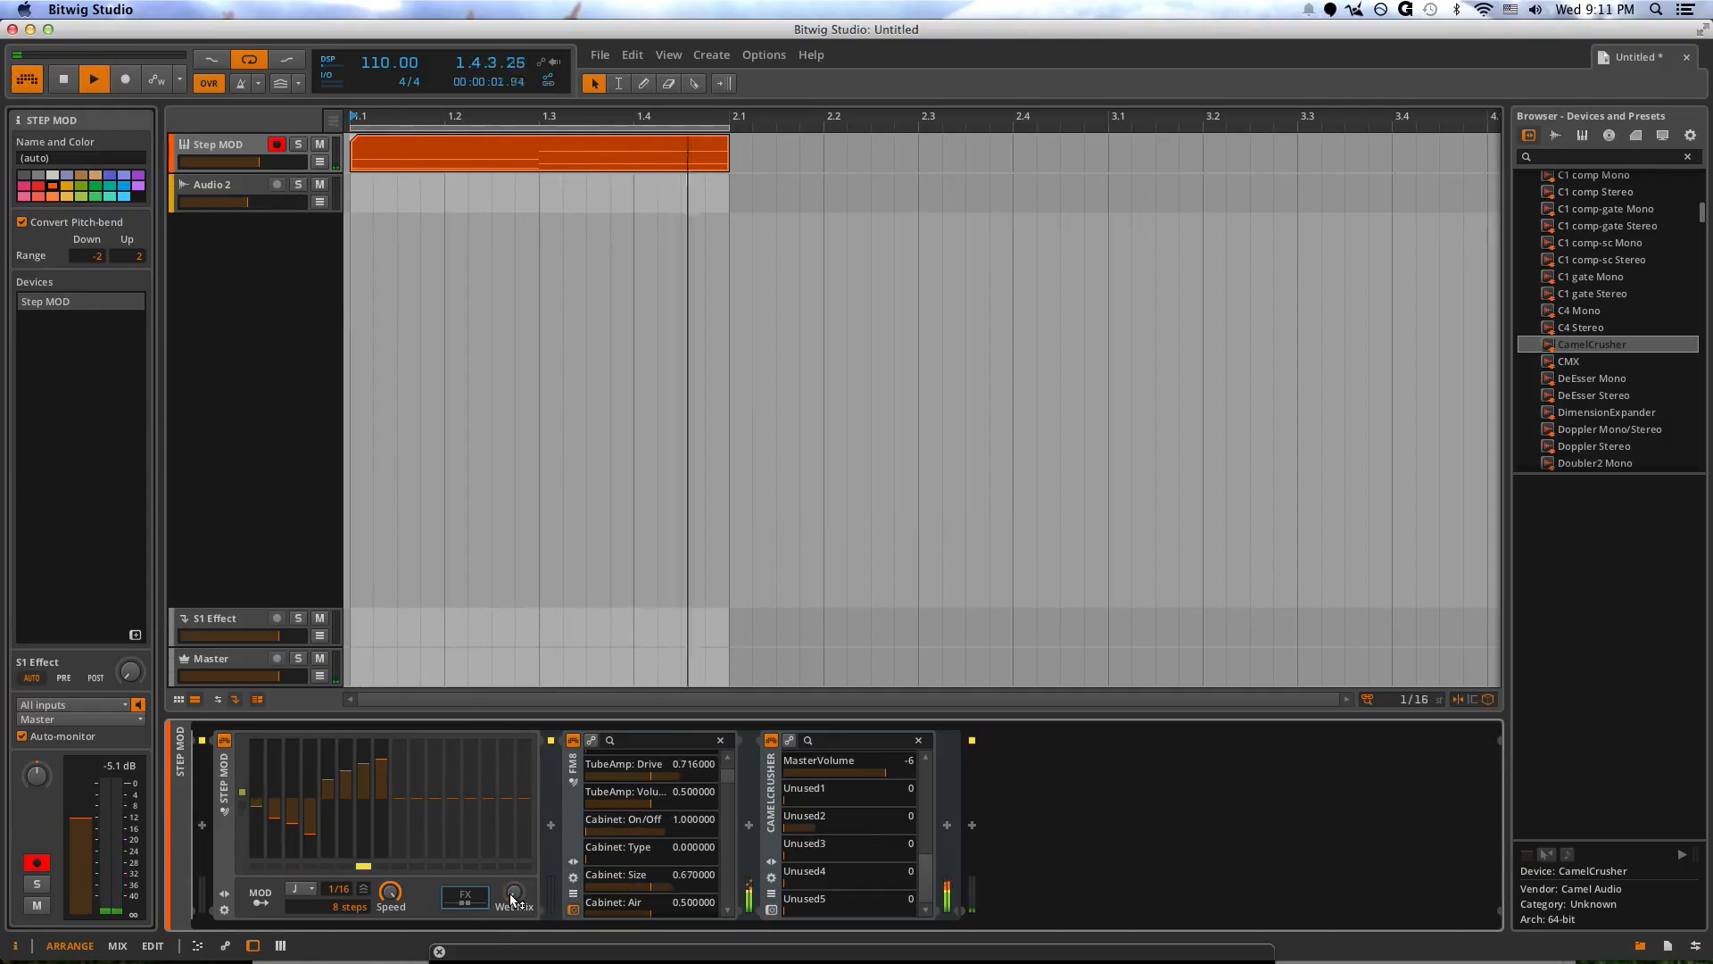
{"action": "key", "text": "space"}
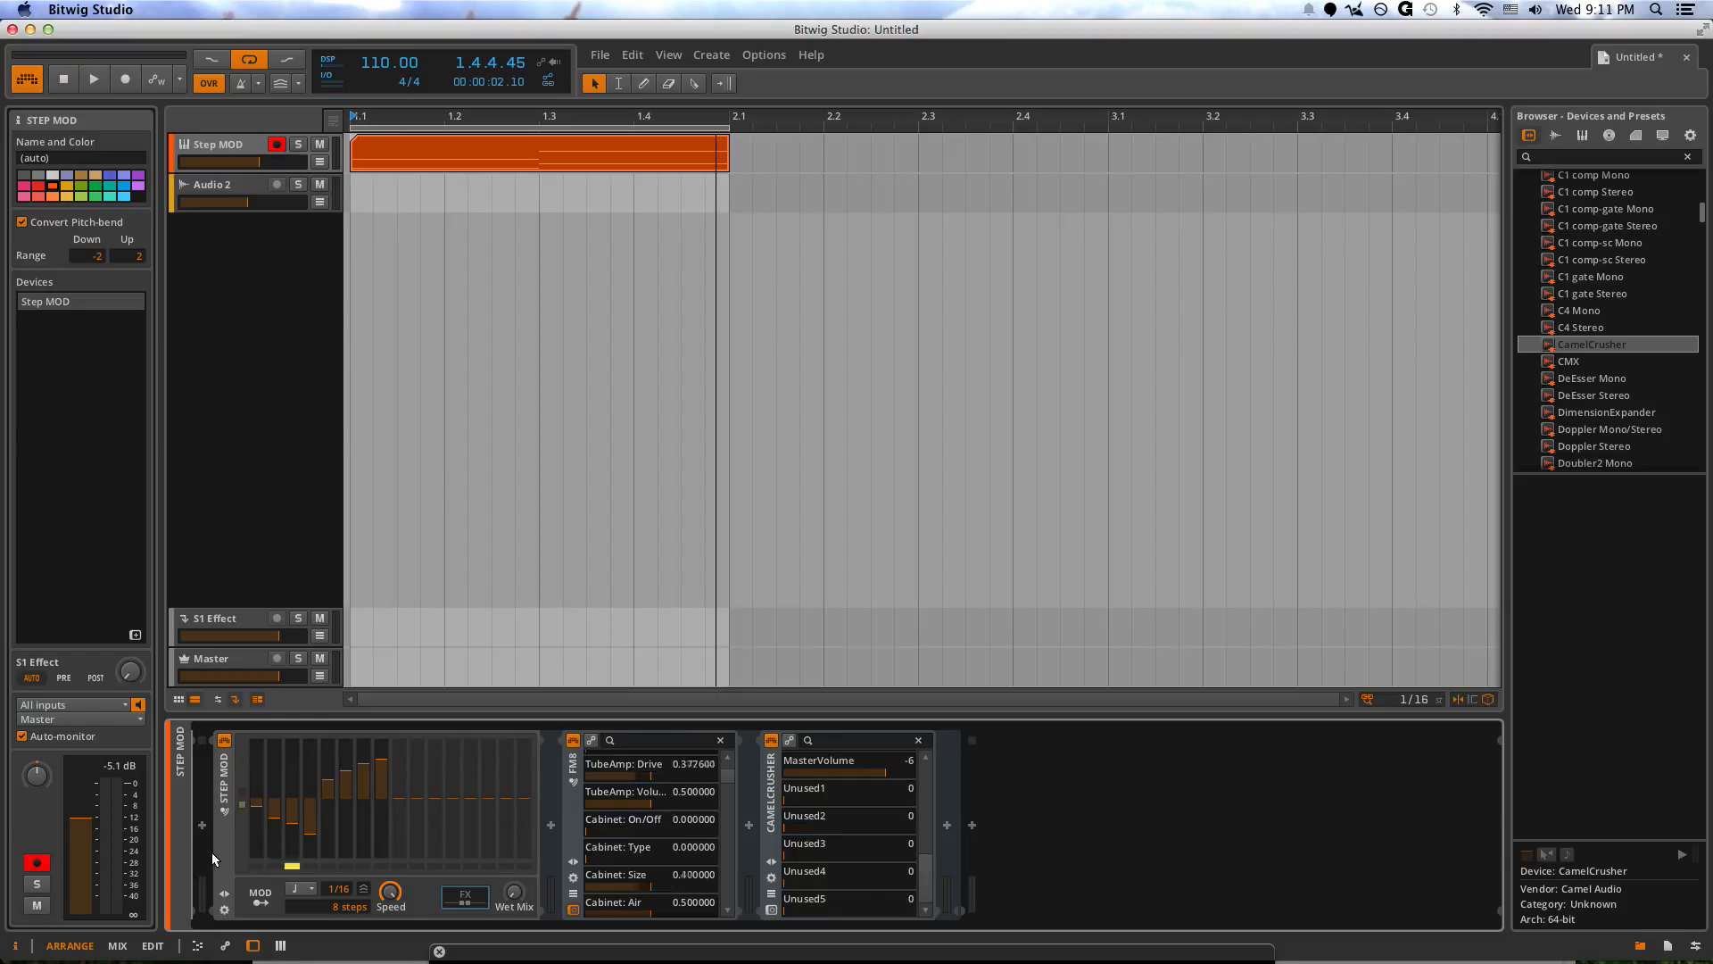
- Delete the Step MOD device from the instrument track and put an LFO MOD in its place
{"action": "key", "text": "ctrl+a"}
{"action": "key", "text": "Delete"}
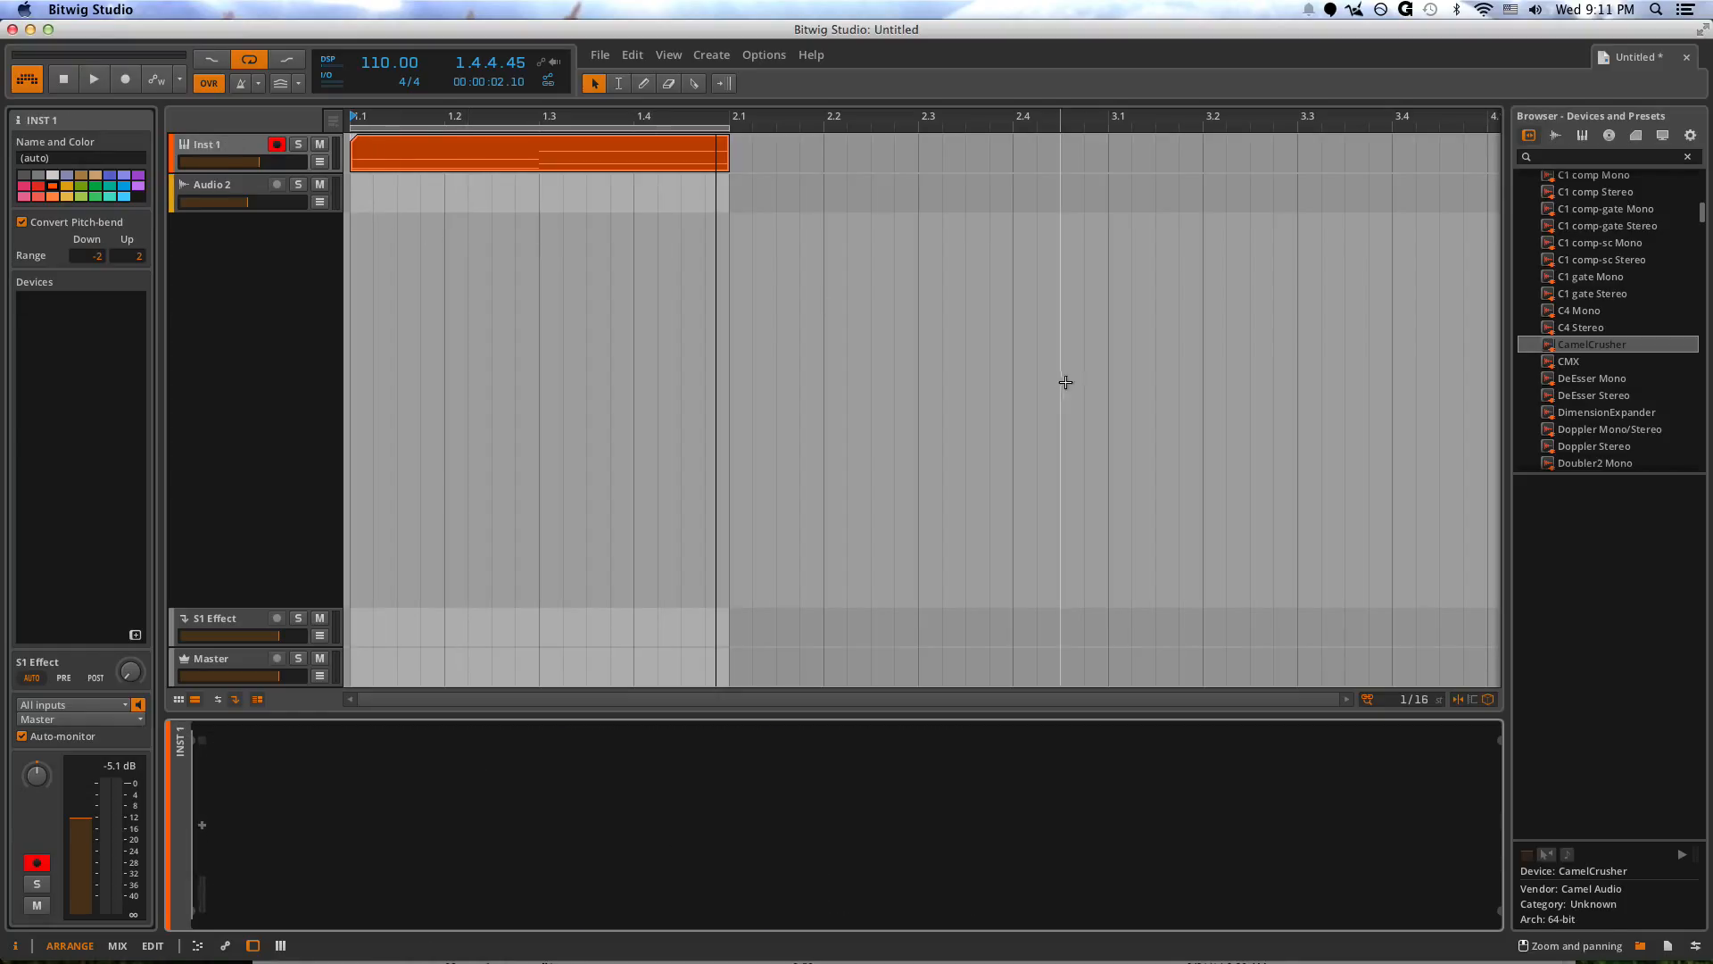
{"action": "scroll", "coordinate": [1650, 339], "scroll_direction": "down", "scroll_amount": 10}
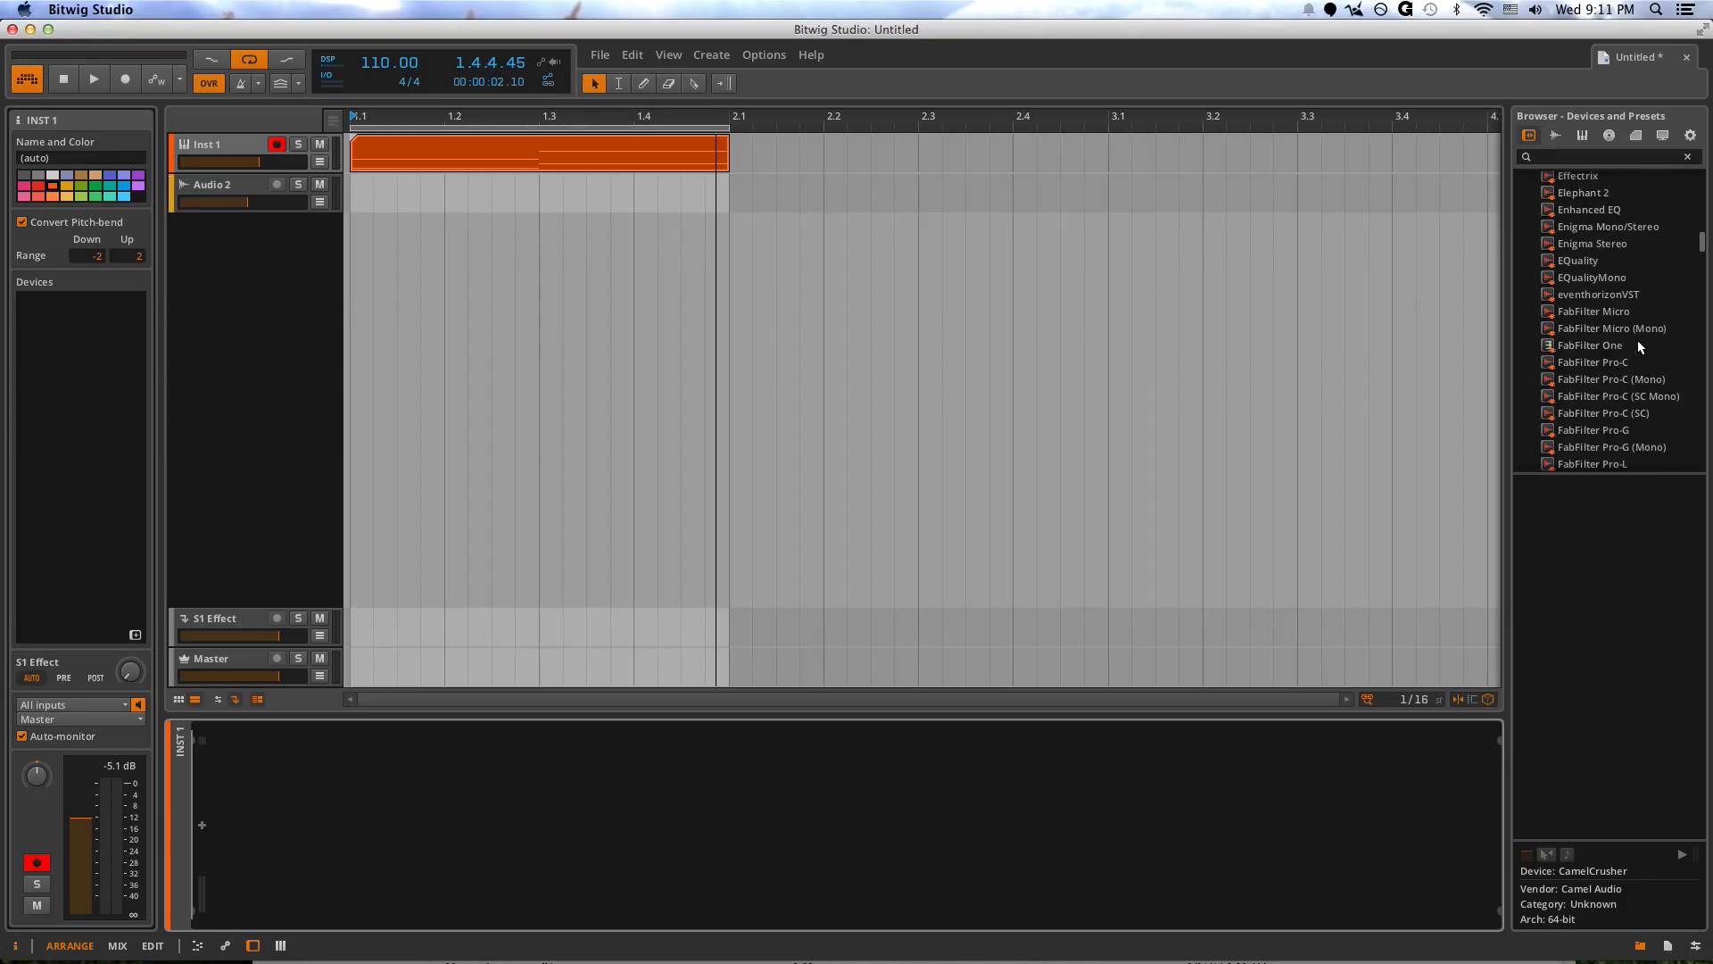
{"action": "scroll", "coordinate": [1638, 342], "scroll_direction": "down", "scroll_amount": 5}
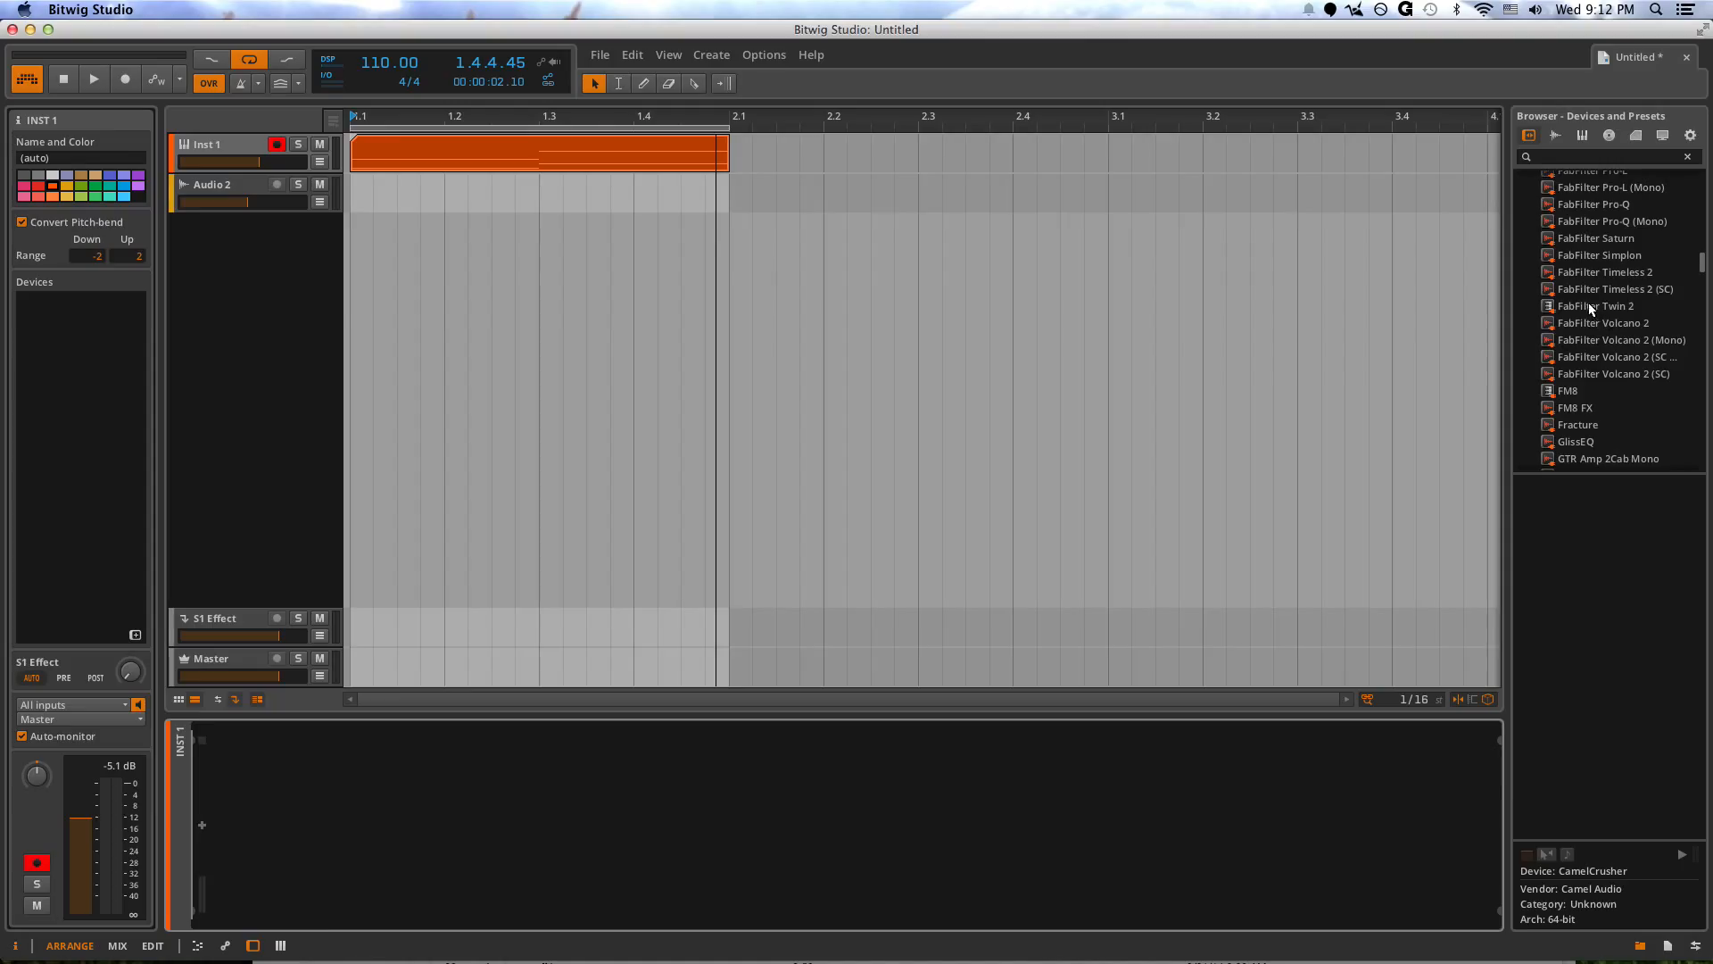
{"action": "scroll", "coordinate": [1633, 308], "scroll_direction": "up", "scroll_amount": 5}
{"action": "left_click_drag", "start_coordinate": [1704, 251], "coordinate": [1695, 162]}
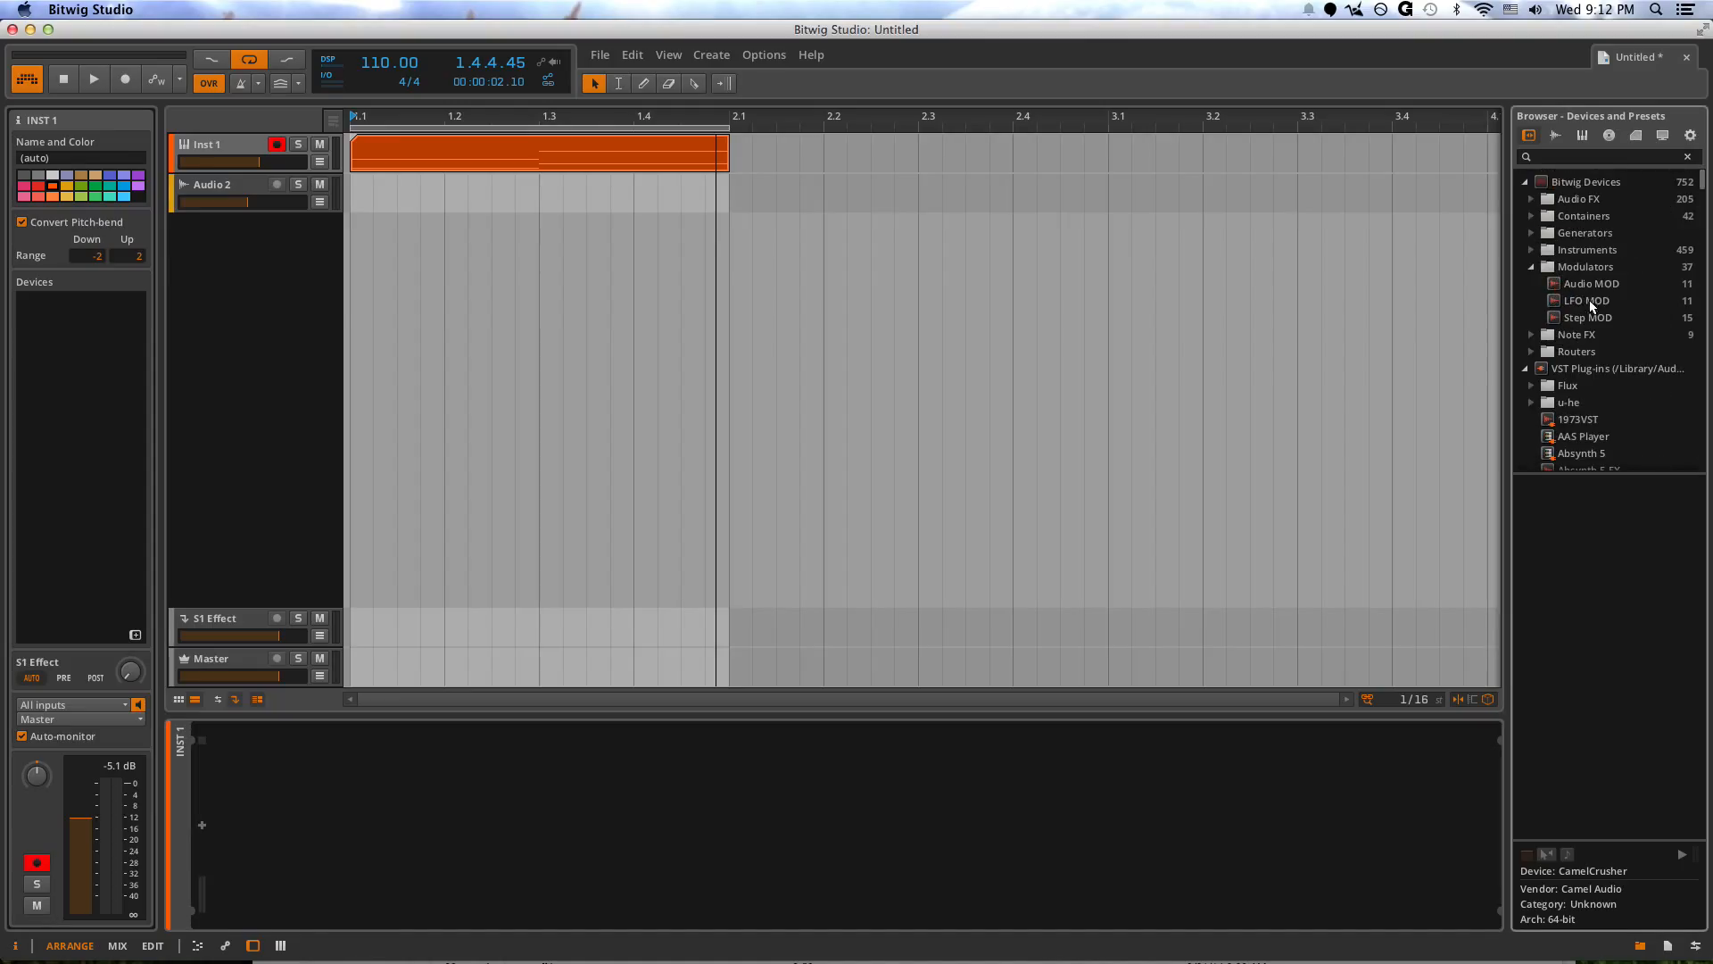
{"action": "left_click_drag", "start_coordinate": [1591, 305], "coordinate": [258, 152]}
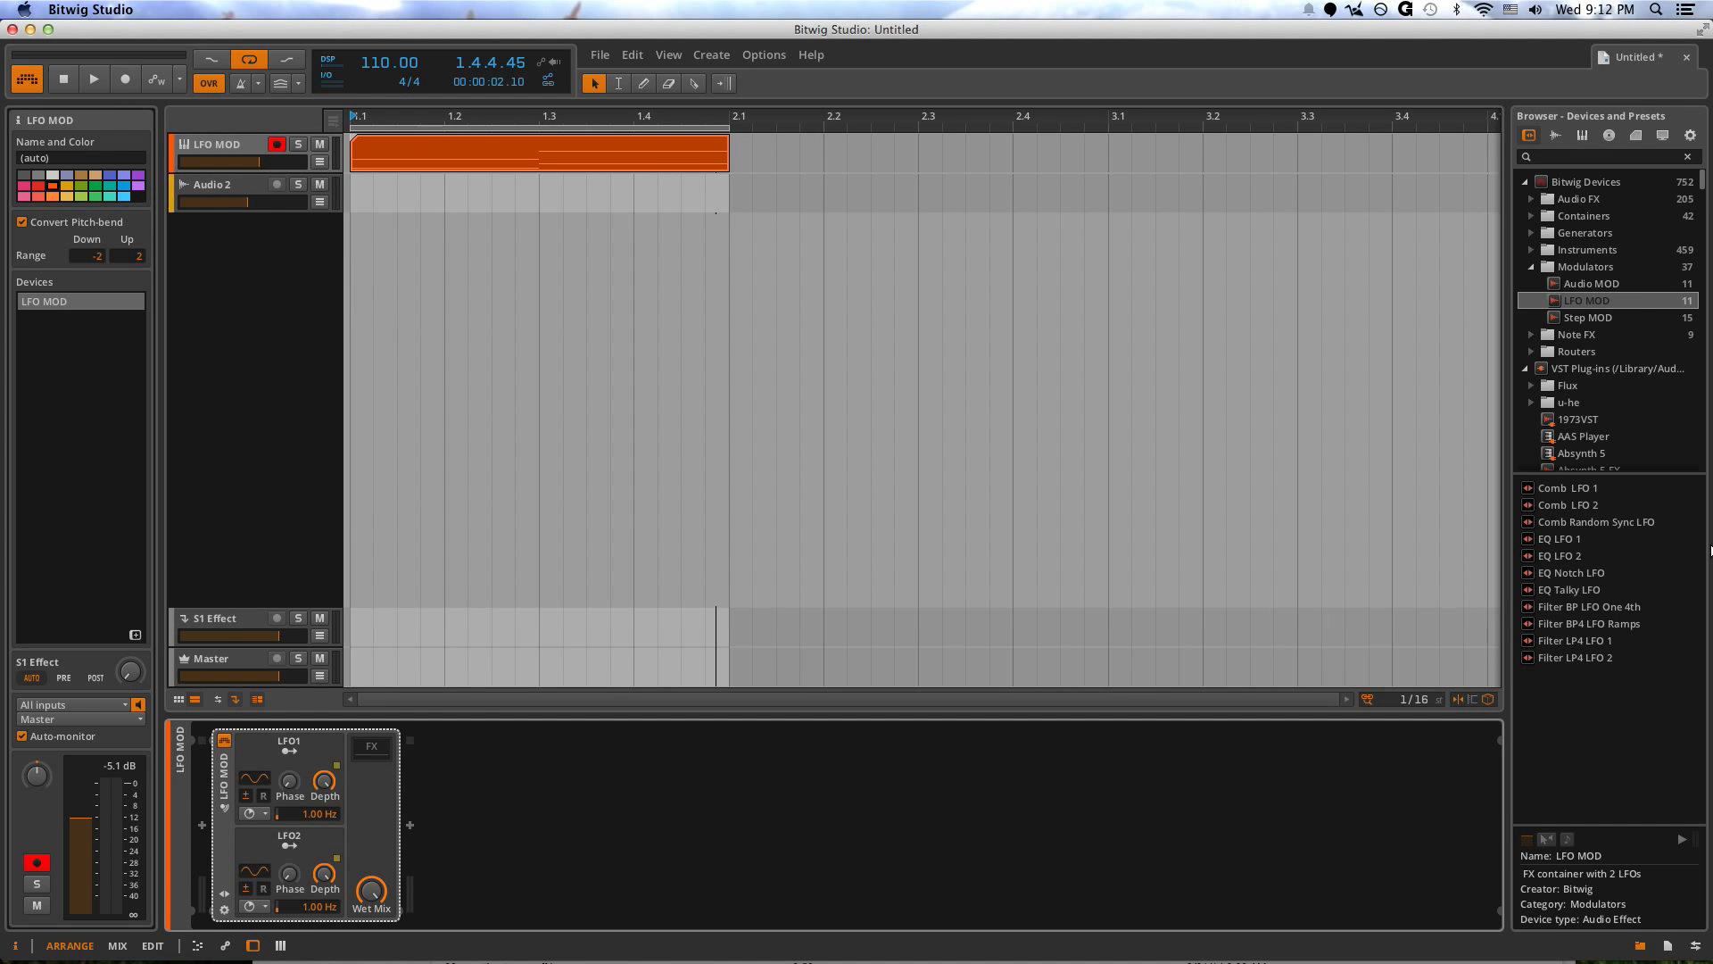
- Find the FabFilter Twin 2 synth and nest it in LFO MOD's FX chain
{"action": "scroll", "coordinate": [1595, 408], "scroll_direction": "down", "scroll_amount": 3}
{"action": "left_click_drag", "start_coordinate": [1706, 198], "coordinate": [1697, 318]}
{"action": "scroll", "coordinate": [1635, 344], "scroll_direction": "up", "scroll_amount": 15}
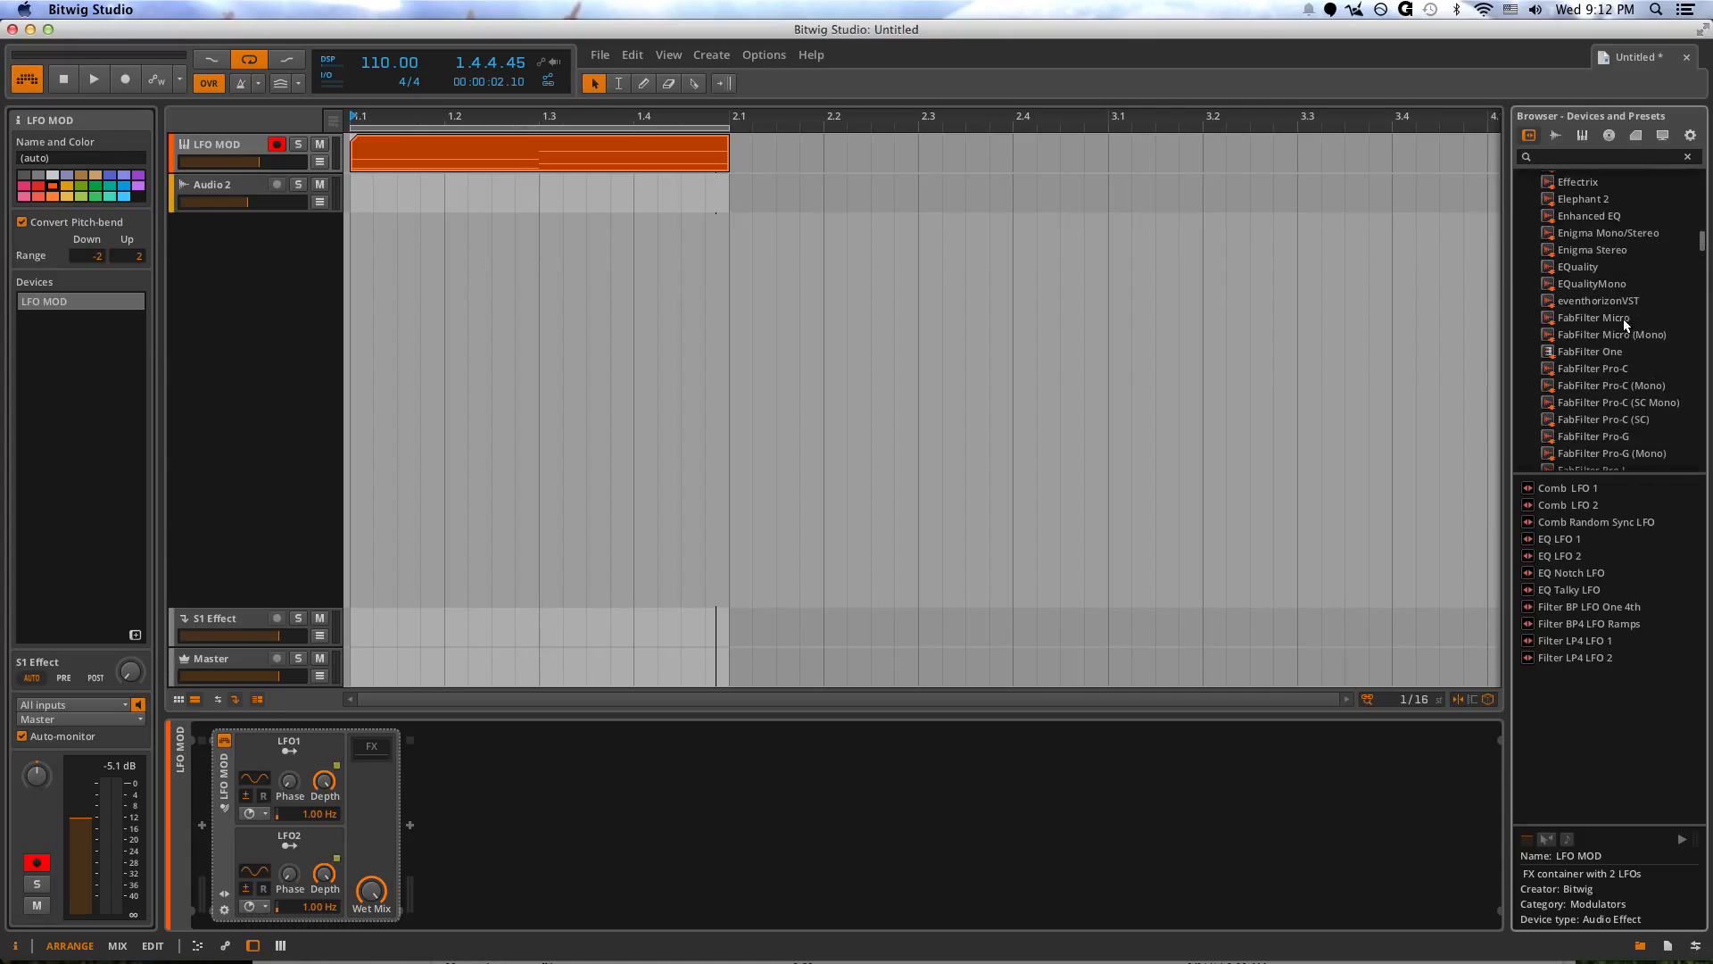
{"action": "scroll", "coordinate": [1598, 357], "scroll_direction": "down", "scroll_amount": 5}
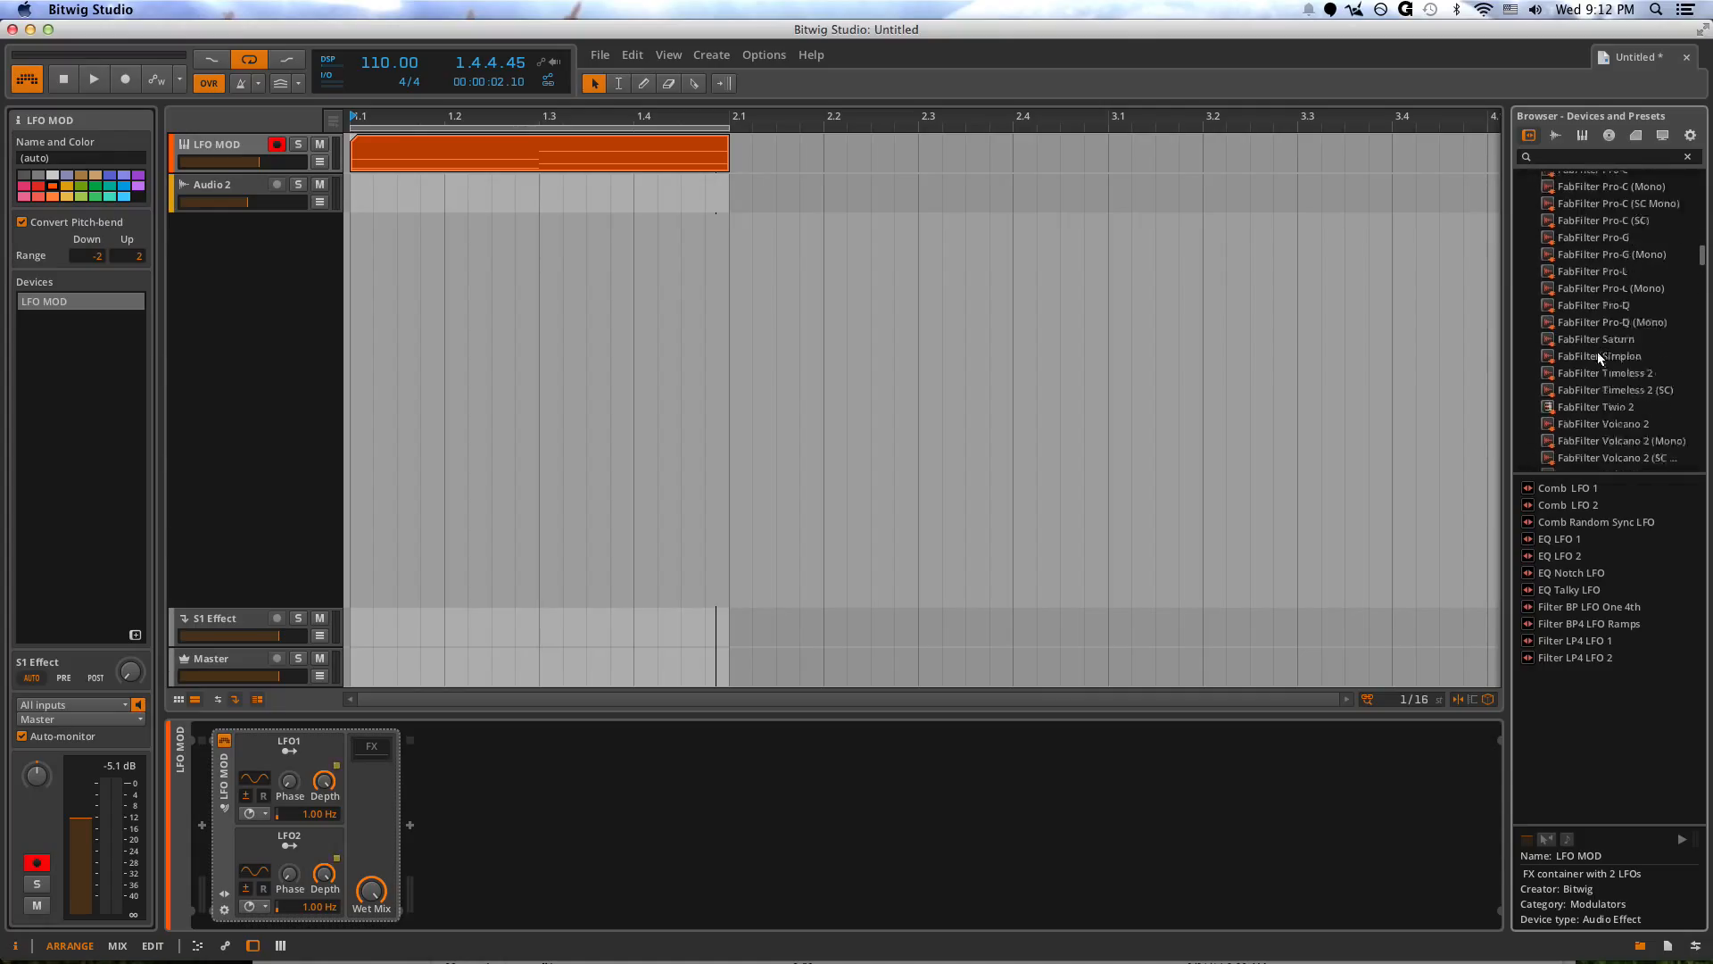
{"action": "left_click", "coordinate": [1597, 343]}
{"action": "left_click_drag", "start_coordinate": [1598, 346], "coordinate": [375, 731]}
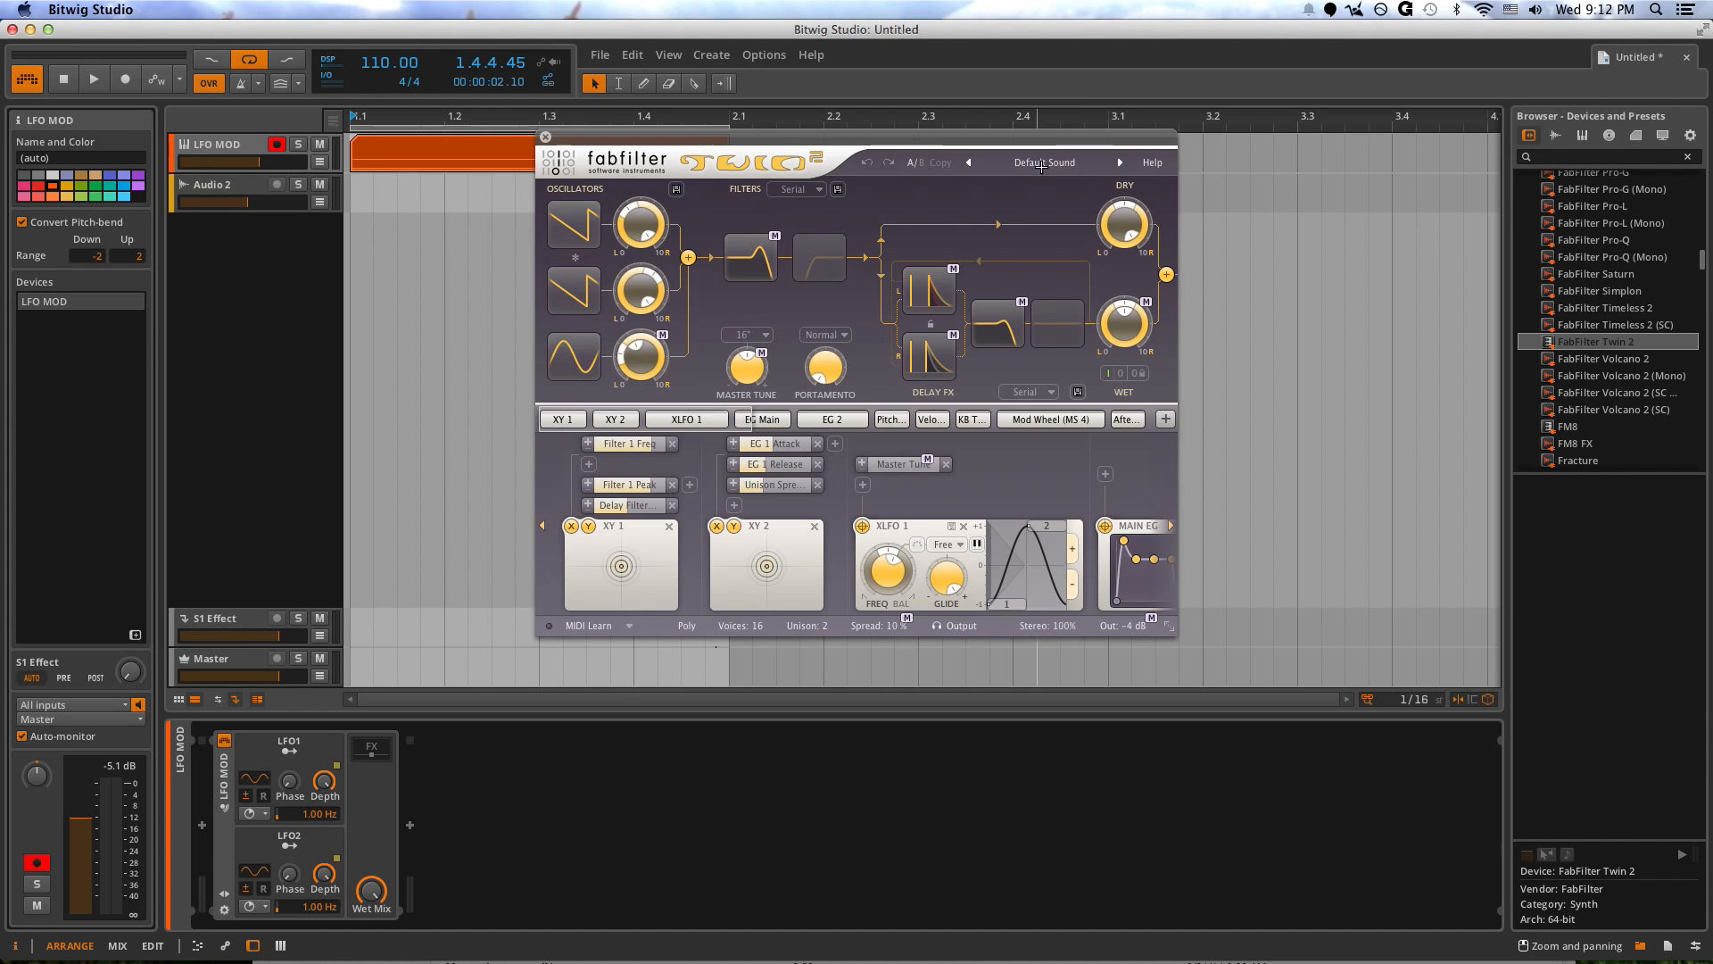
- Load Twin 2's hard pad preset Elegante TEK, start the loop and close the plug-in window
{"action": "left_click", "coordinate": [1105, 163]}
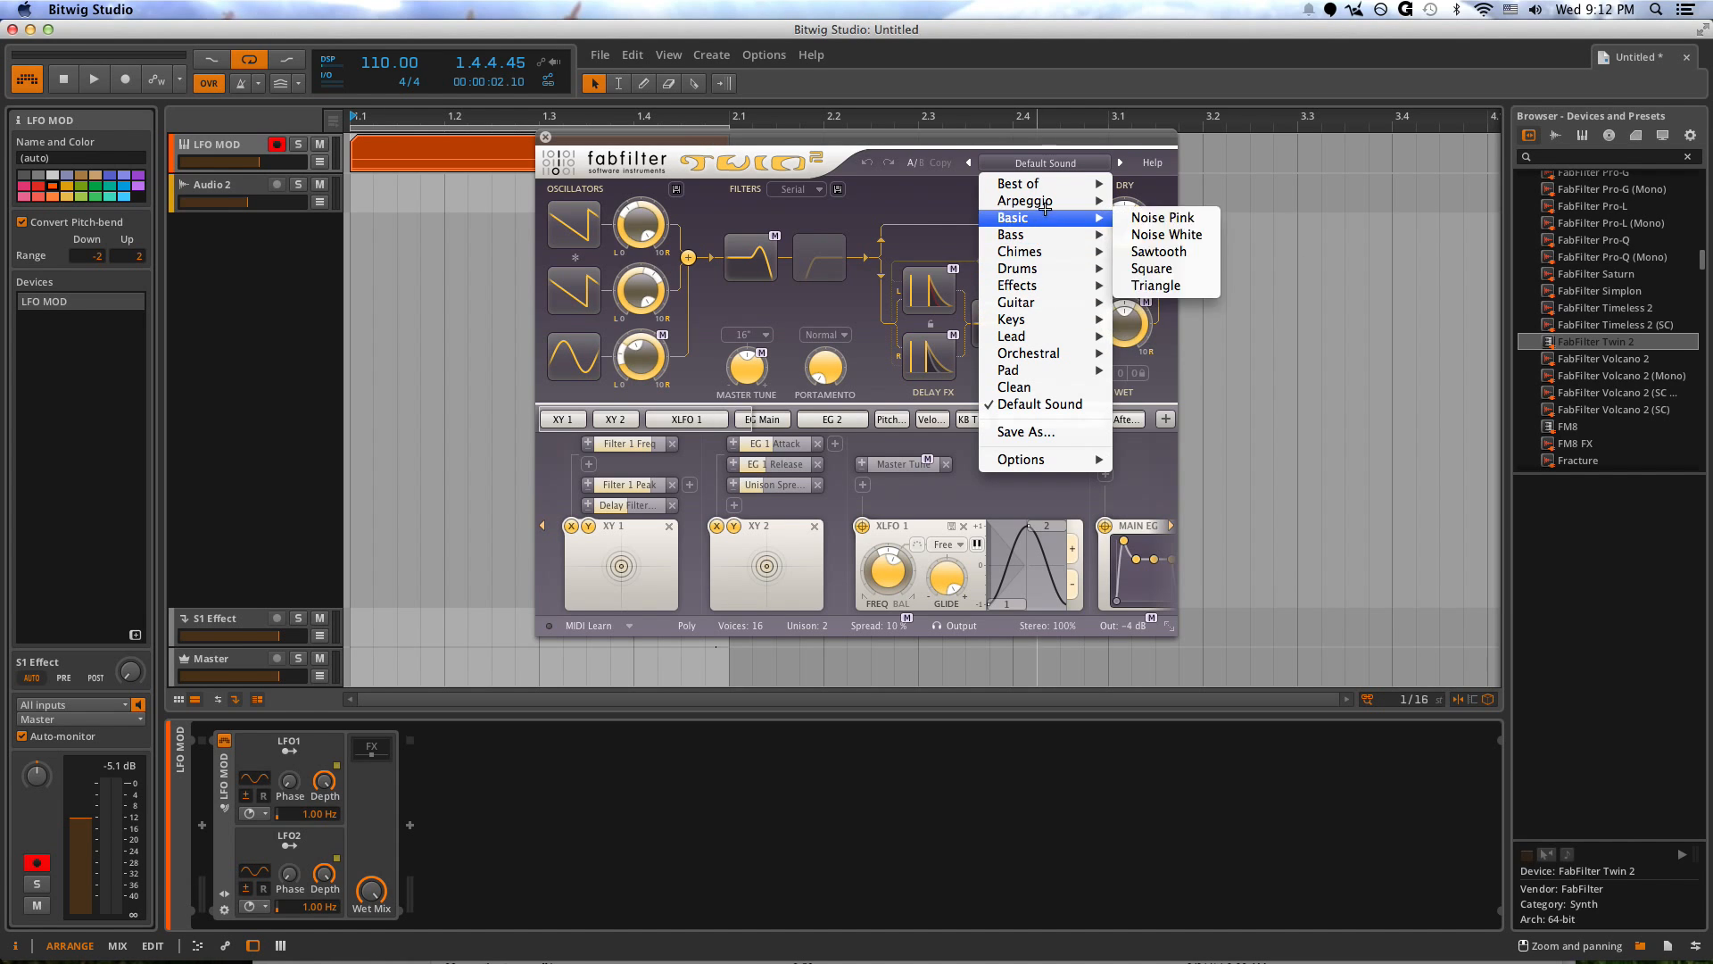
{"action": "mouse_move", "coordinate": [1071, 370]}
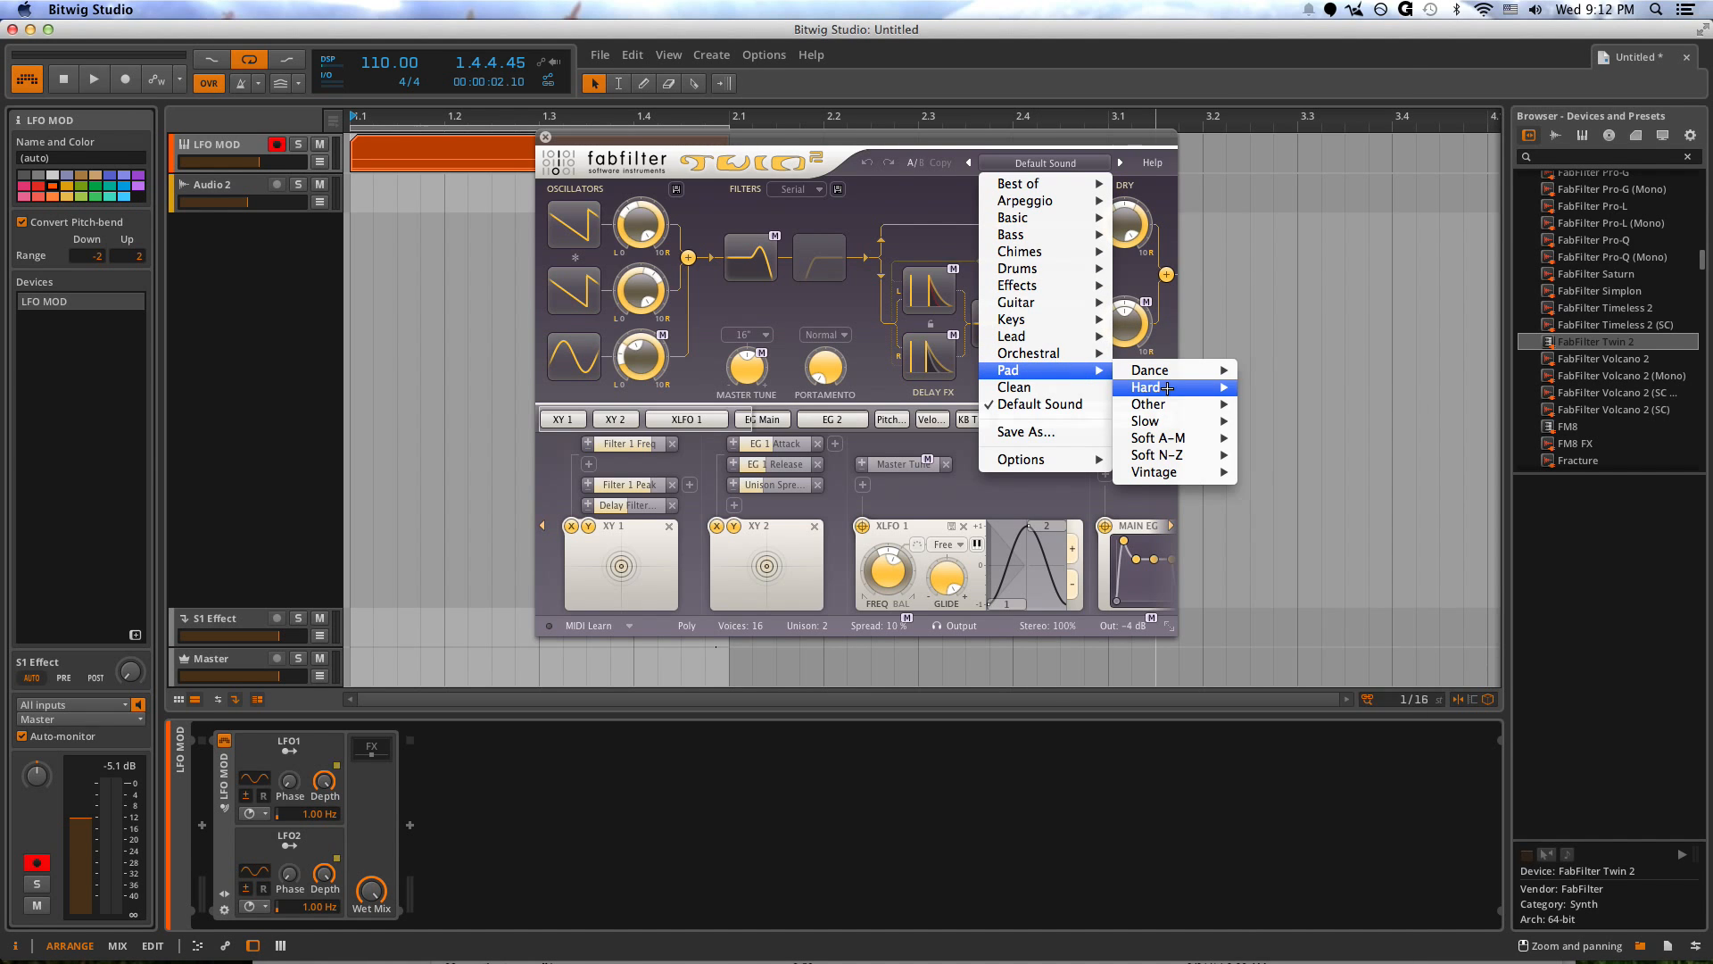
{"action": "mouse_move", "coordinate": [1170, 386]}
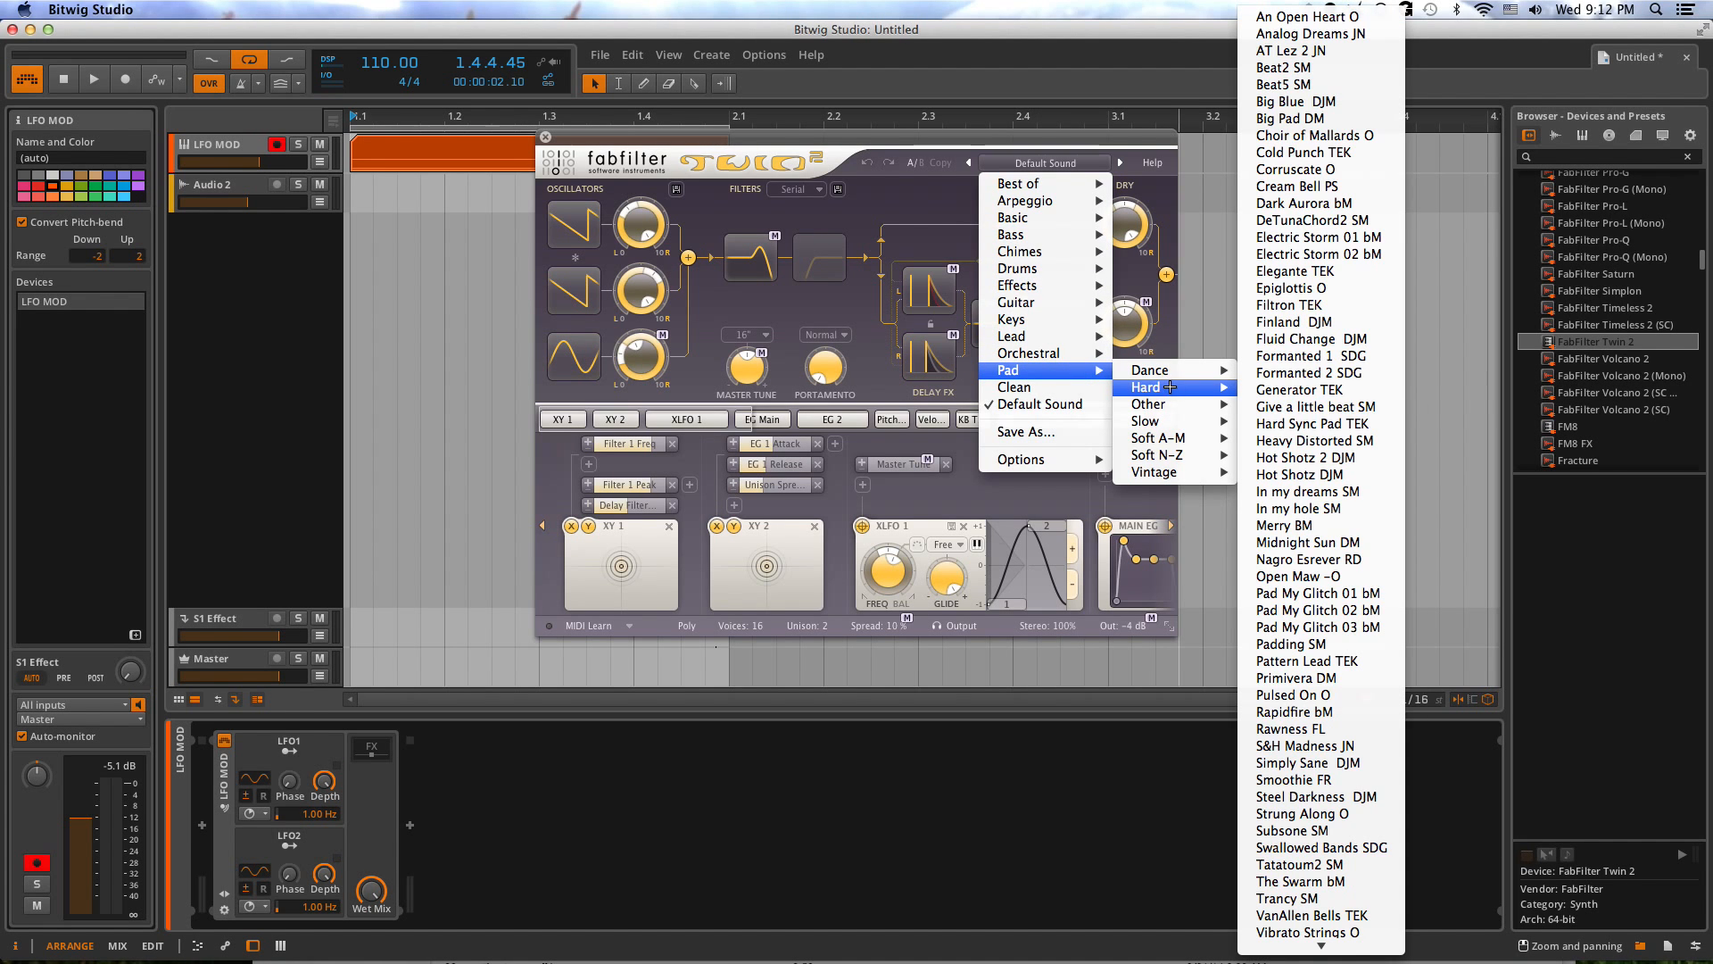
{"action": "left_click", "coordinate": [1317, 273]}
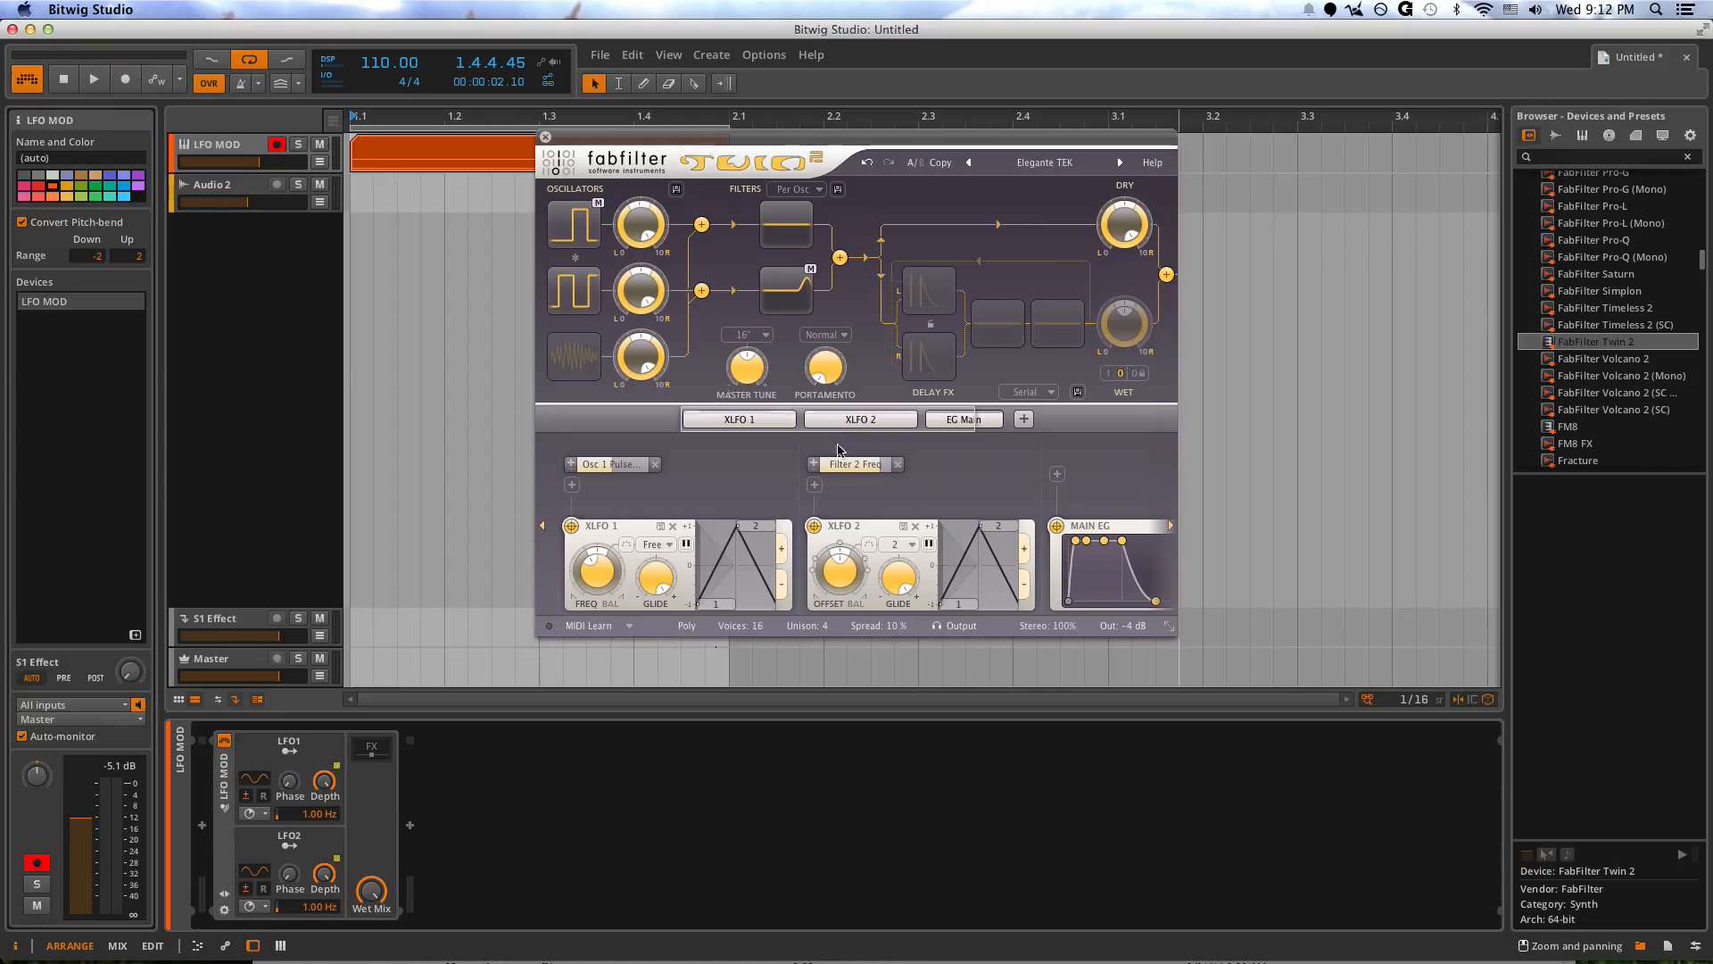
{"action": "key", "text": "space"}
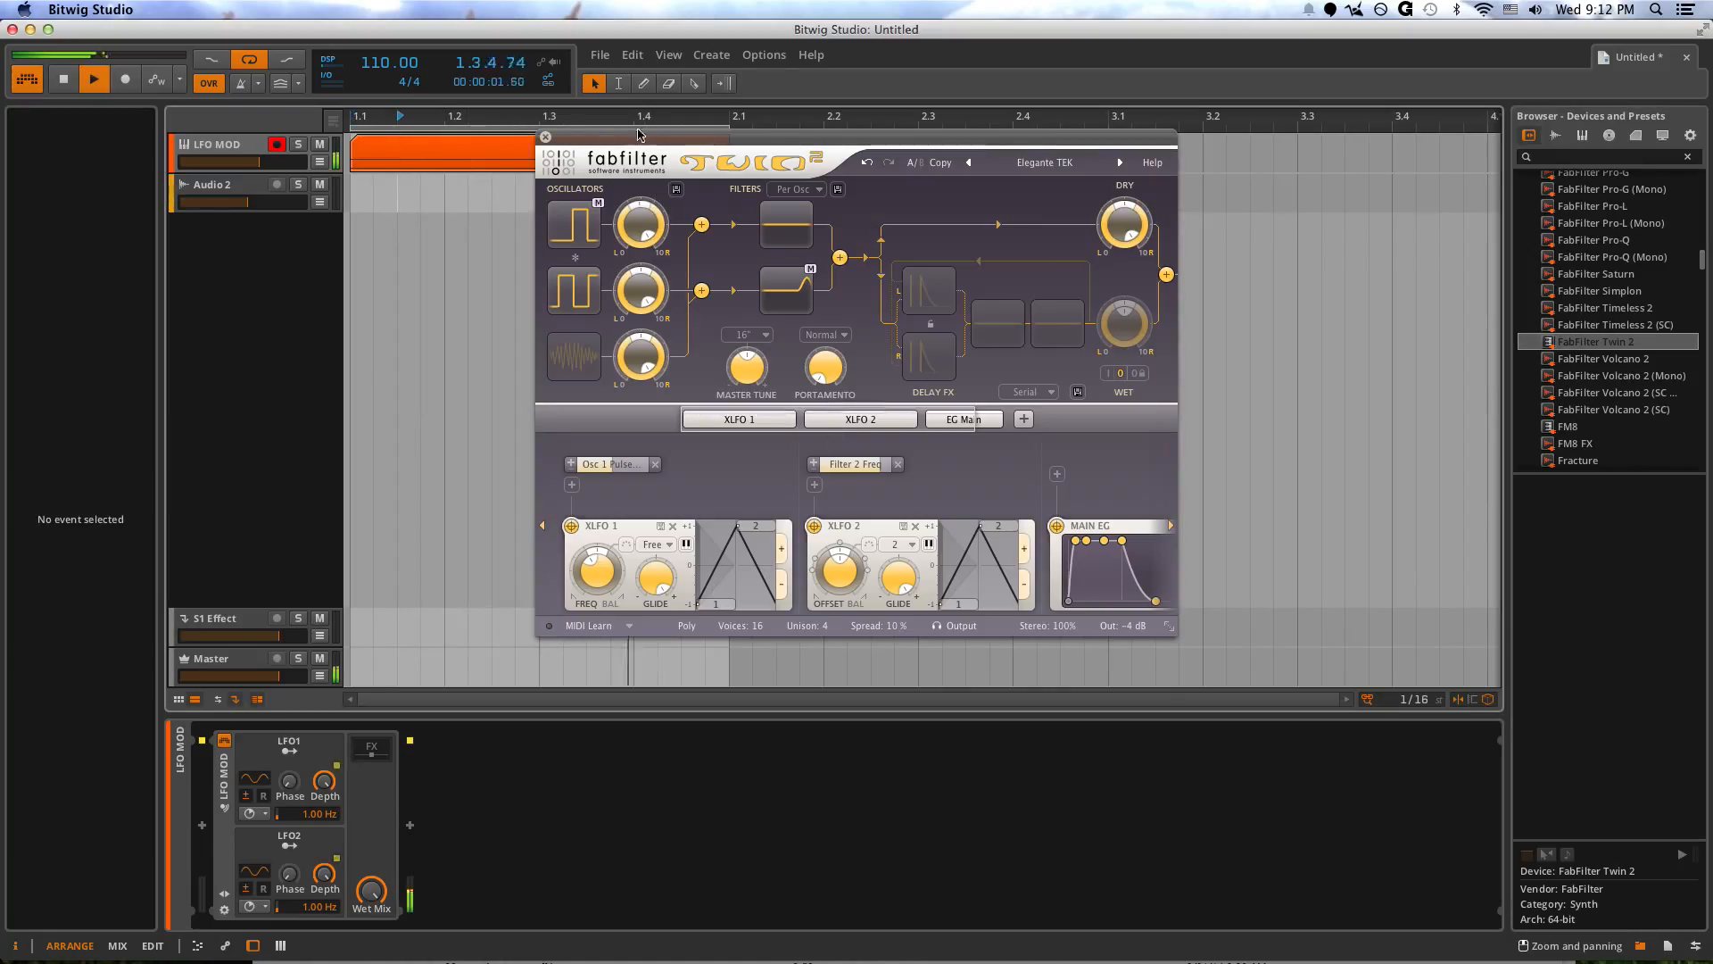
{"action": "left_click", "coordinate": [543, 136]}
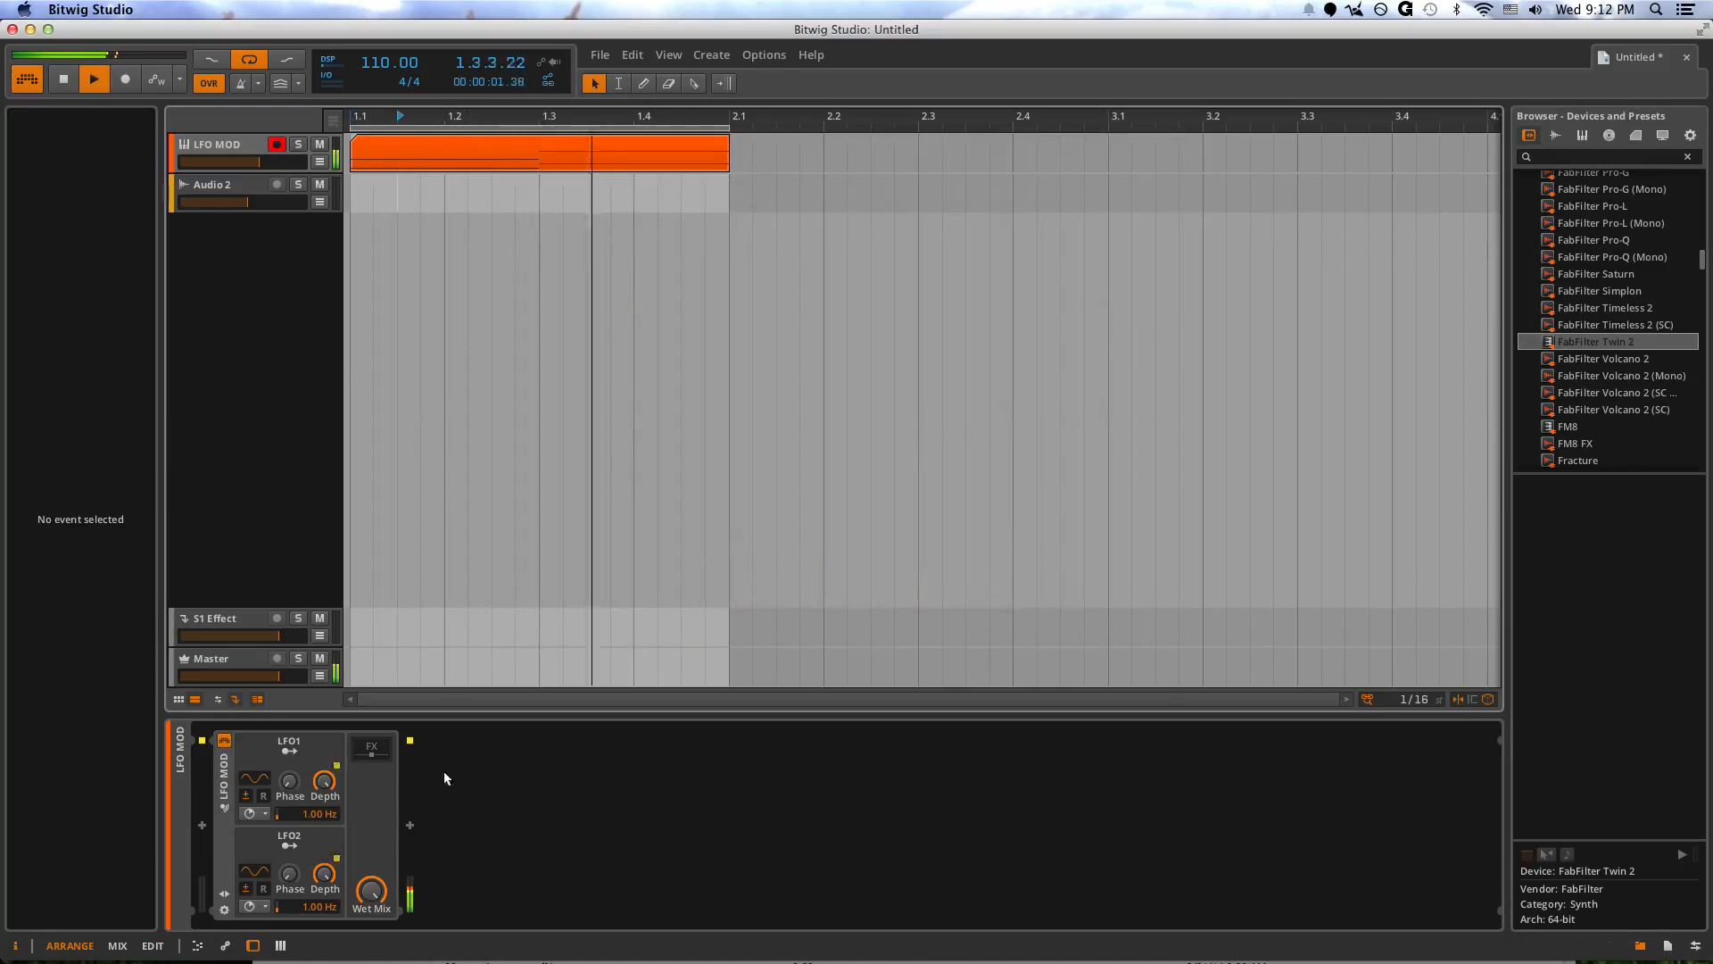
- Show Twin 2 in the FX chain and set LFO1 to a beat-synced sawtooth at 1/4
{"action": "left_click", "coordinate": [383, 757]}
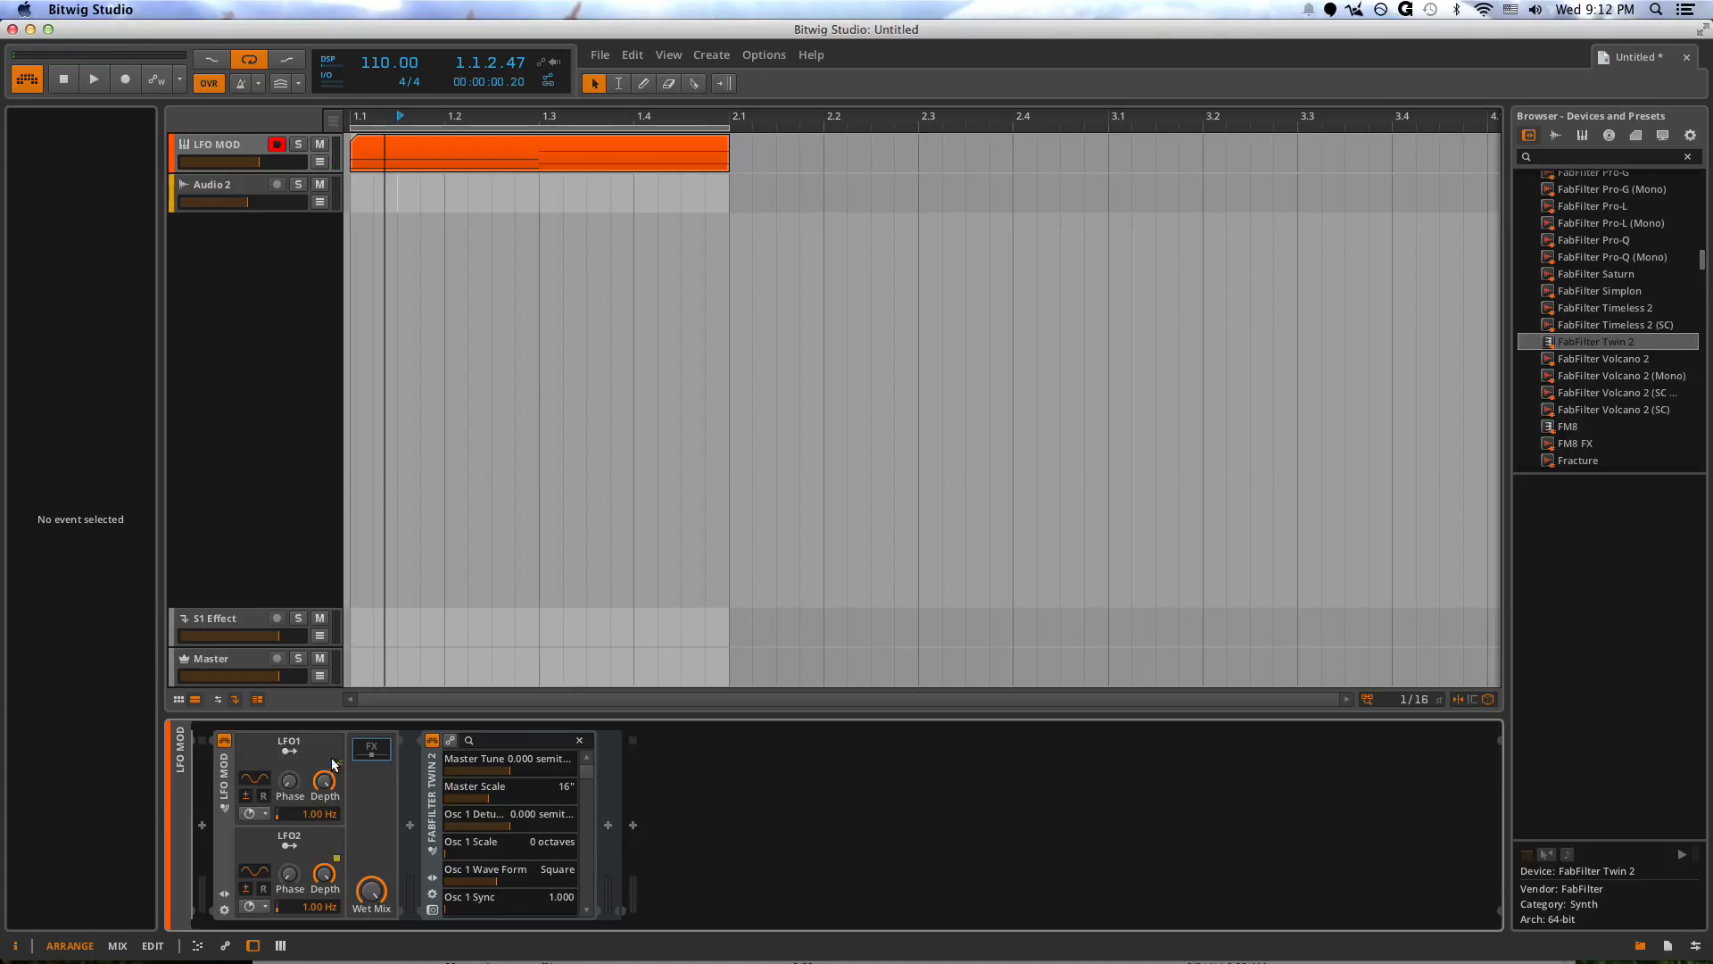
{"action": "left_click", "coordinate": [264, 820]}
{"action": "left_click", "coordinate": [281, 823]}
{"action": "scroll", "coordinate": [522, 785], "scroll_direction": "down", "scroll_amount": 3}
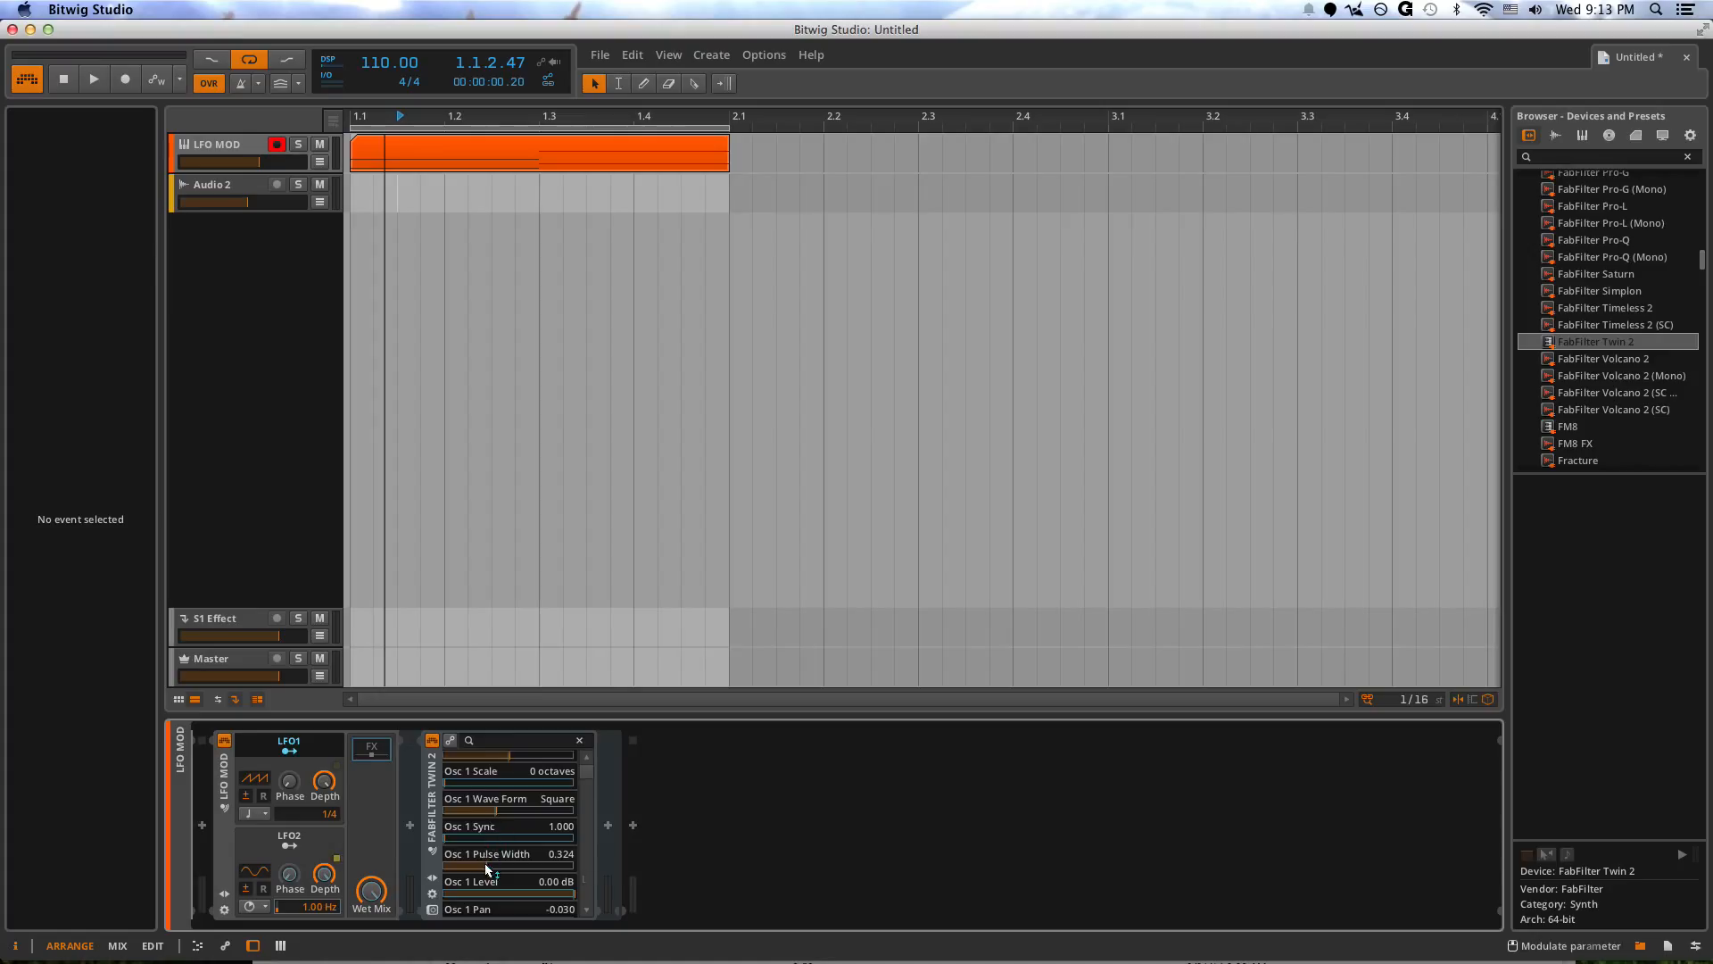
- Assign LFO1 to Twin 2's Osc 1 Pulse Width and to Osc 1 Pan at about -0.27
{"action": "left_click_drag", "start_coordinate": [487, 869], "coordinate": [487, 862]}
{"action": "scroll", "coordinate": [483, 881], "scroll_direction": "down", "scroll_amount": 2}
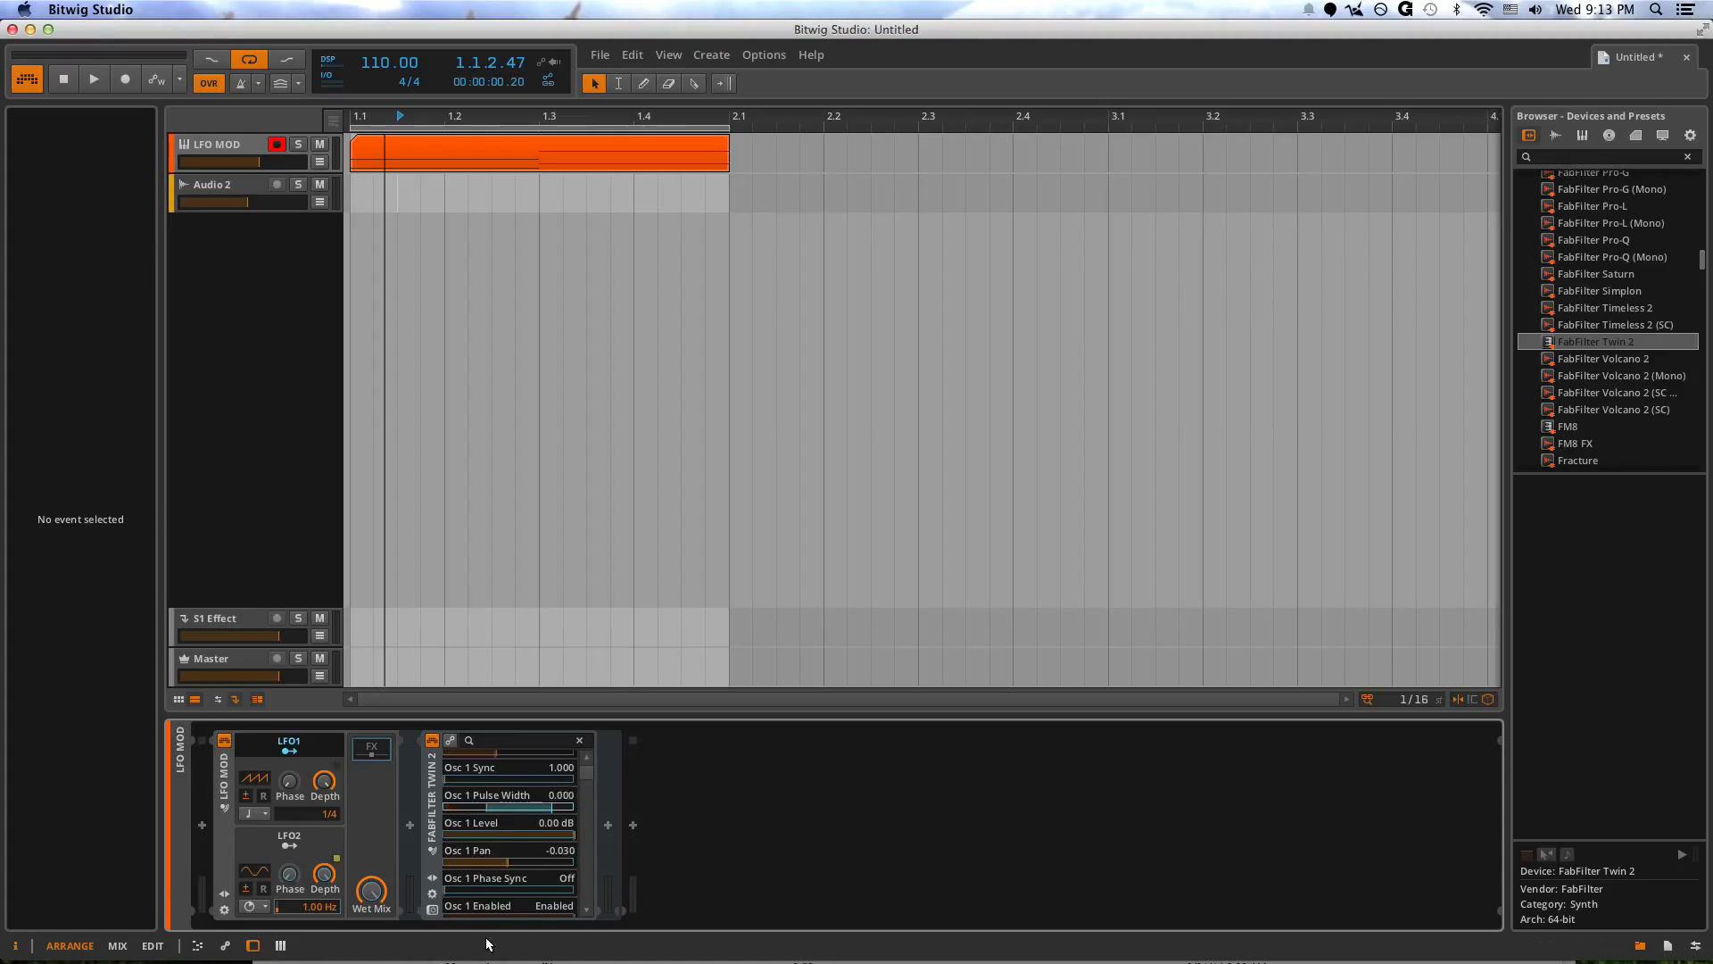
{"action": "left_click_drag", "start_coordinate": [499, 865], "coordinate": [500, 862]}
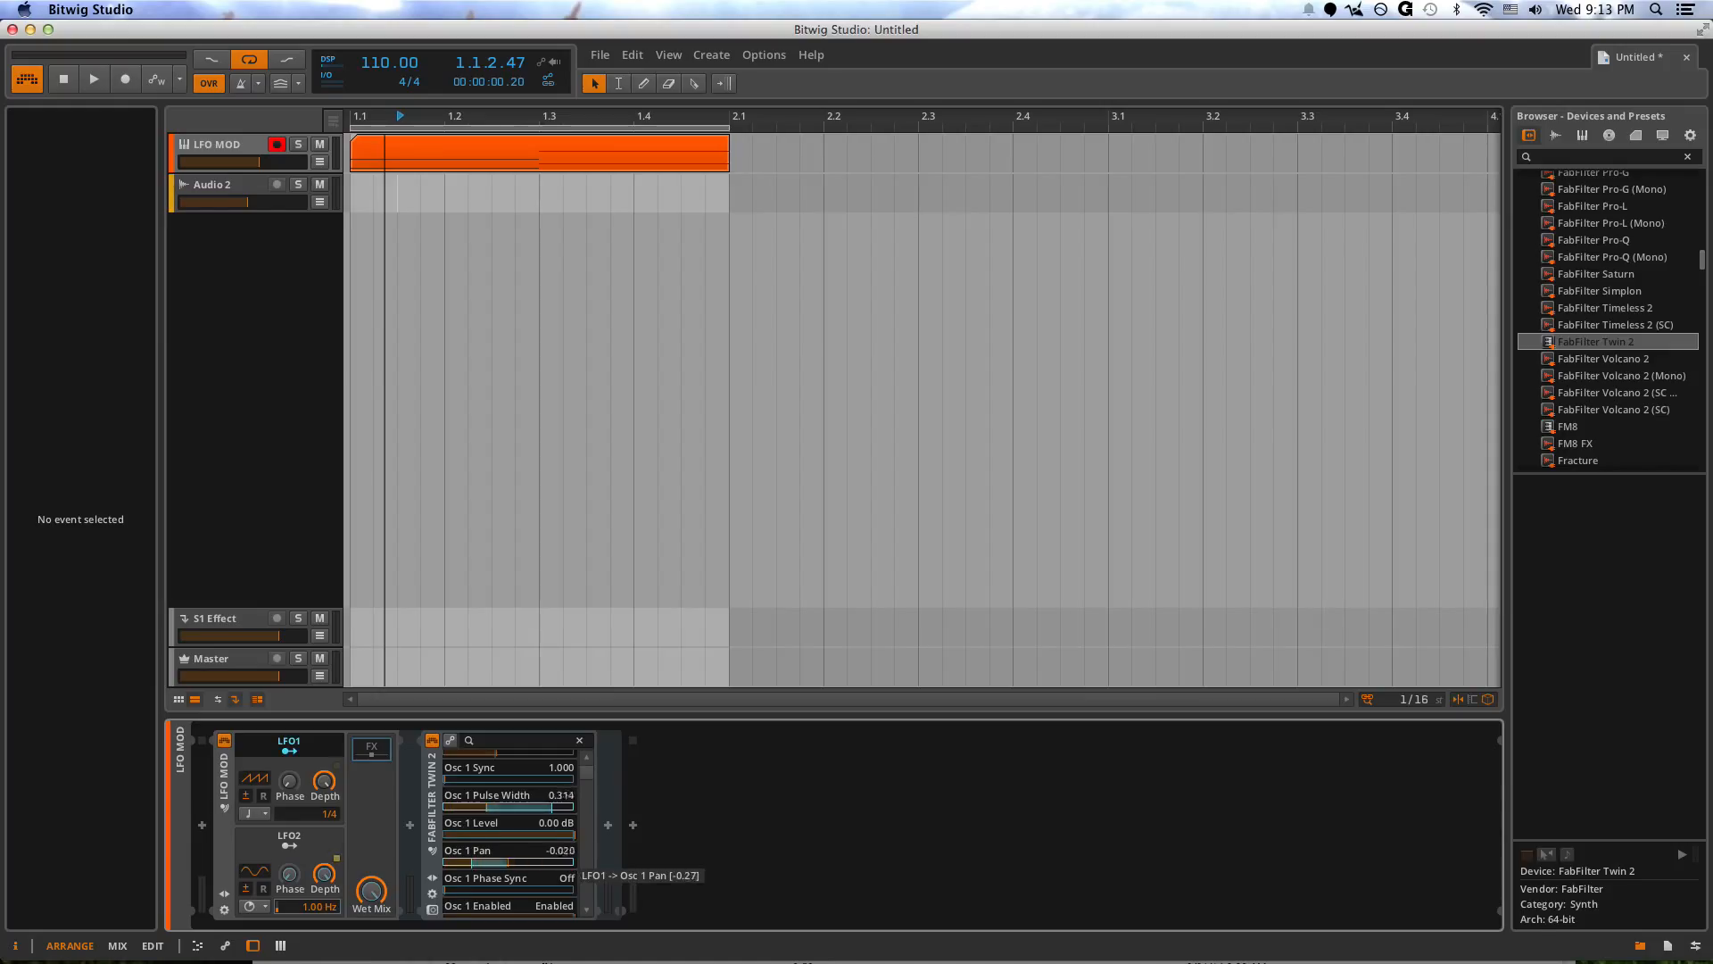
- Modulate Osc 2 Scale from LFO1 by about +0.37 and Osc 2 Wave Form by about +0.45
{"action": "scroll", "coordinate": [498, 858], "scroll_direction": "down", "scroll_amount": 2}
{"action": "scroll", "coordinate": [511, 839], "scroll_direction": "down", "scroll_amount": 2}
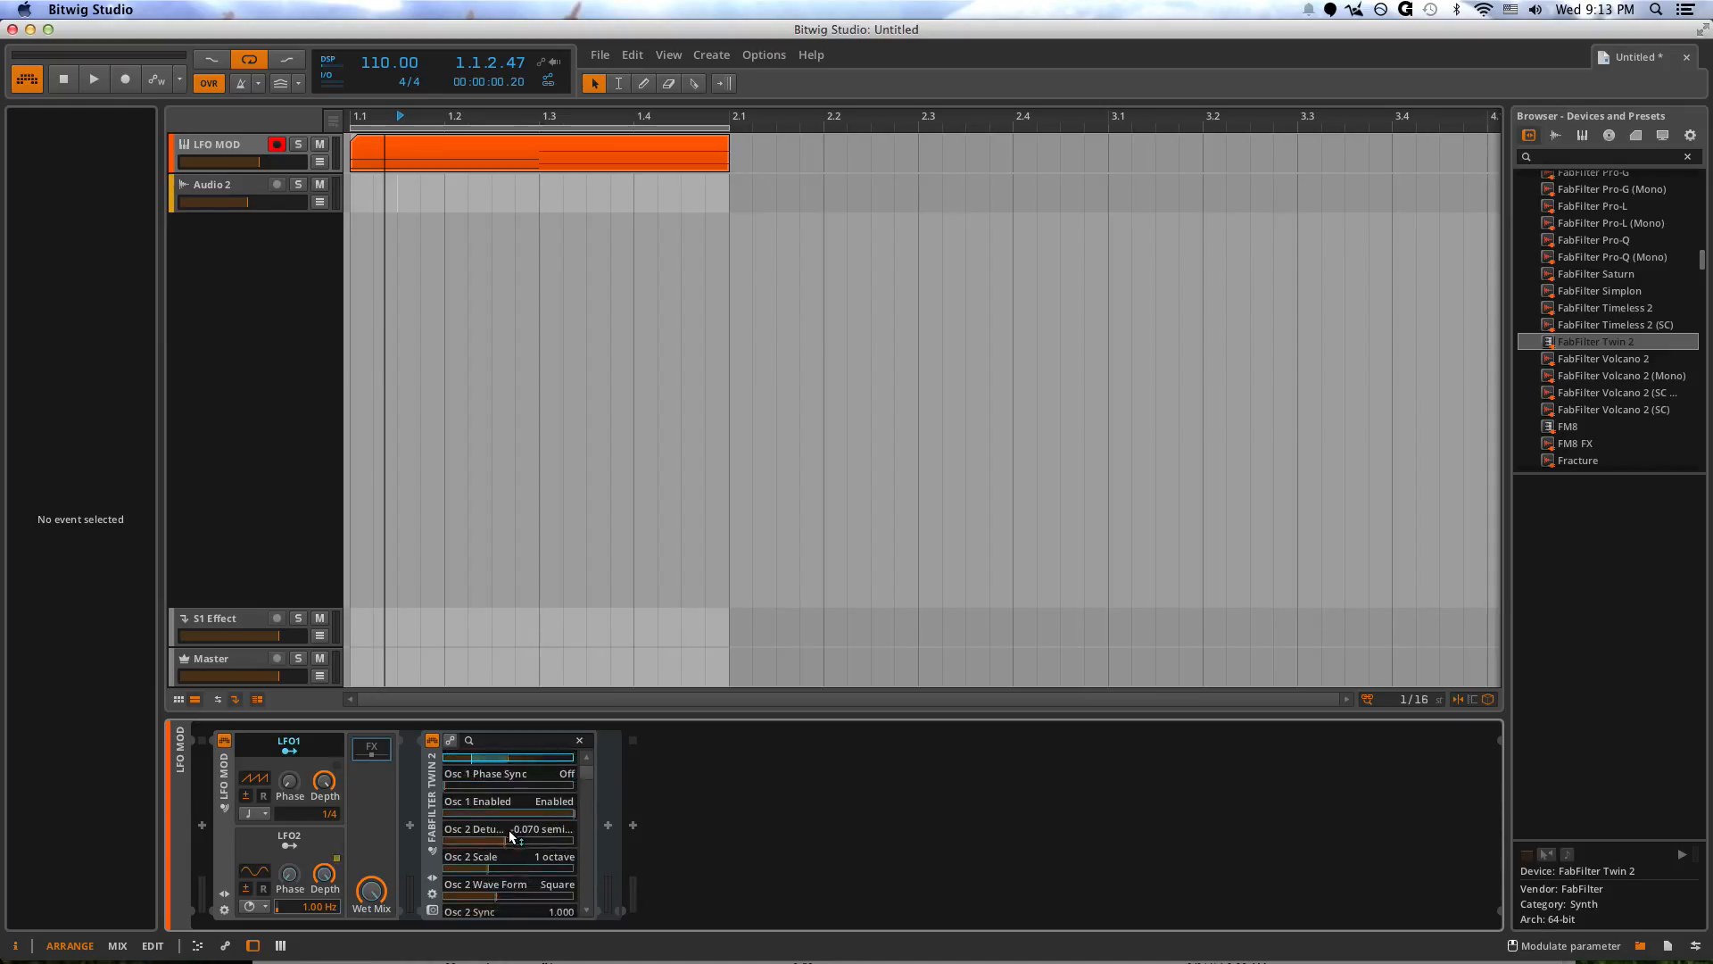
{"action": "scroll", "coordinate": [510, 837], "scroll_direction": "down", "scroll_amount": 1}
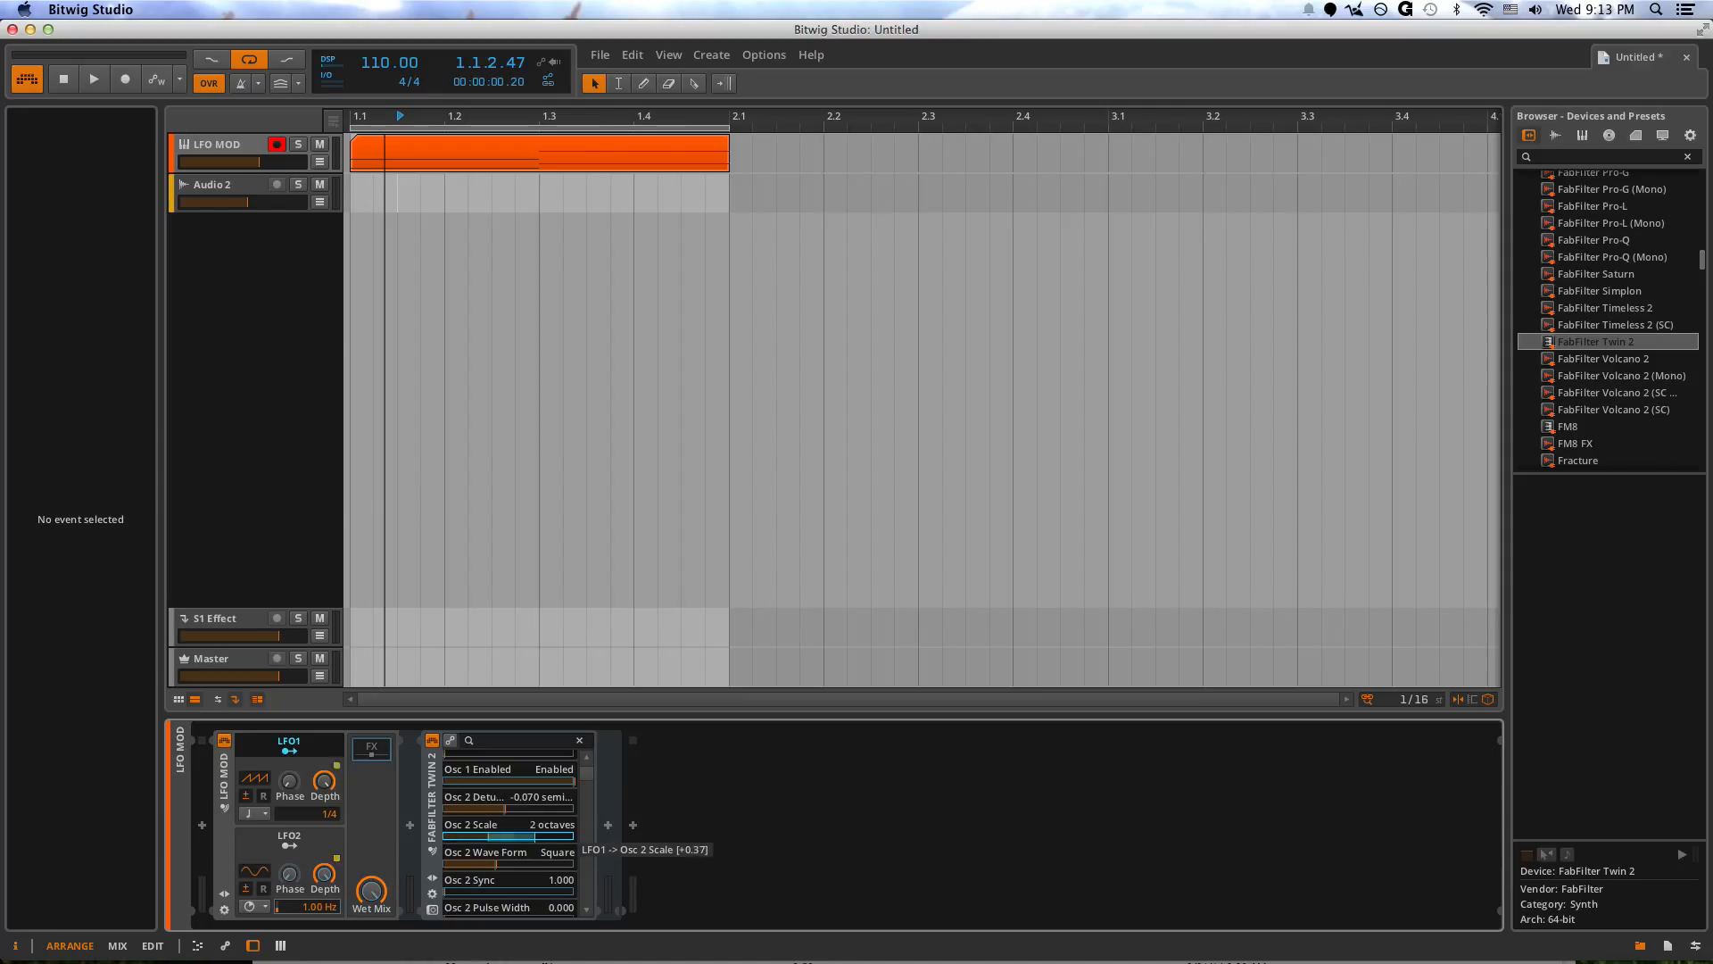
{"action": "scroll", "coordinate": [499, 843], "scroll_direction": "down", "scroll_amount": 2}
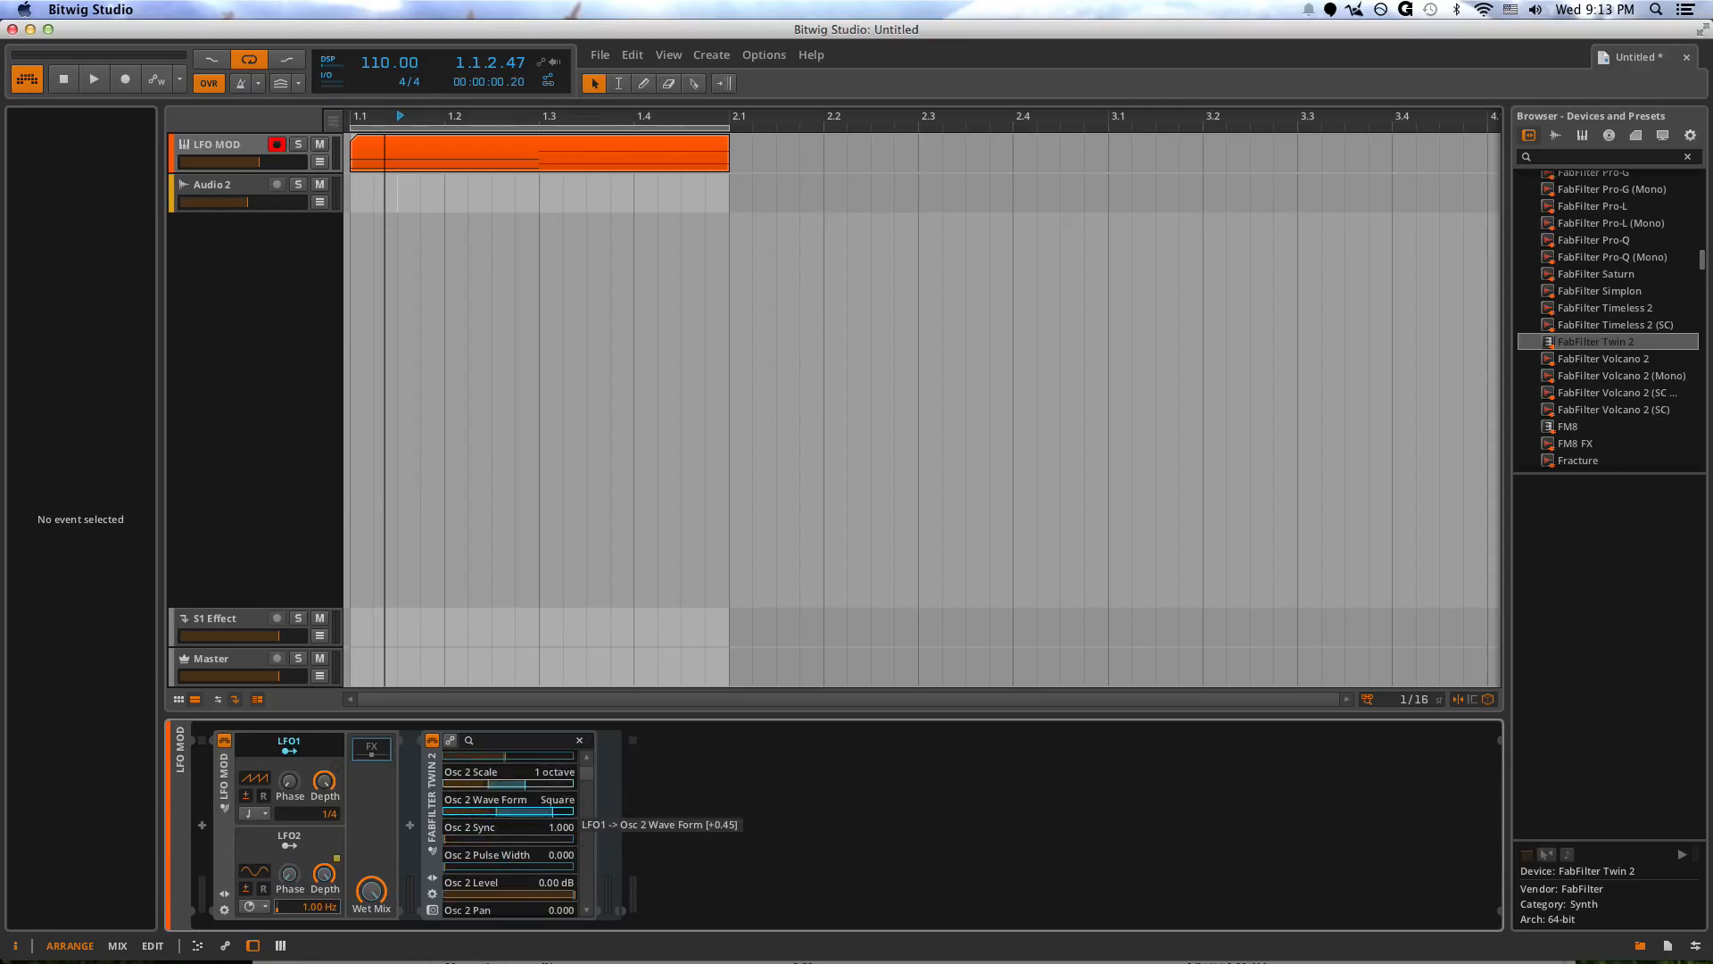
{"action": "left_click_drag", "start_coordinate": [470, 810], "coordinate": [469, 803]}
- Assign LFO1 to Osc 1 Wave Form at about +0.28 and play the loop
{"action": "scroll", "coordinate": [539, 832], "scroll_direction": "up", "scroll_amount": 10}
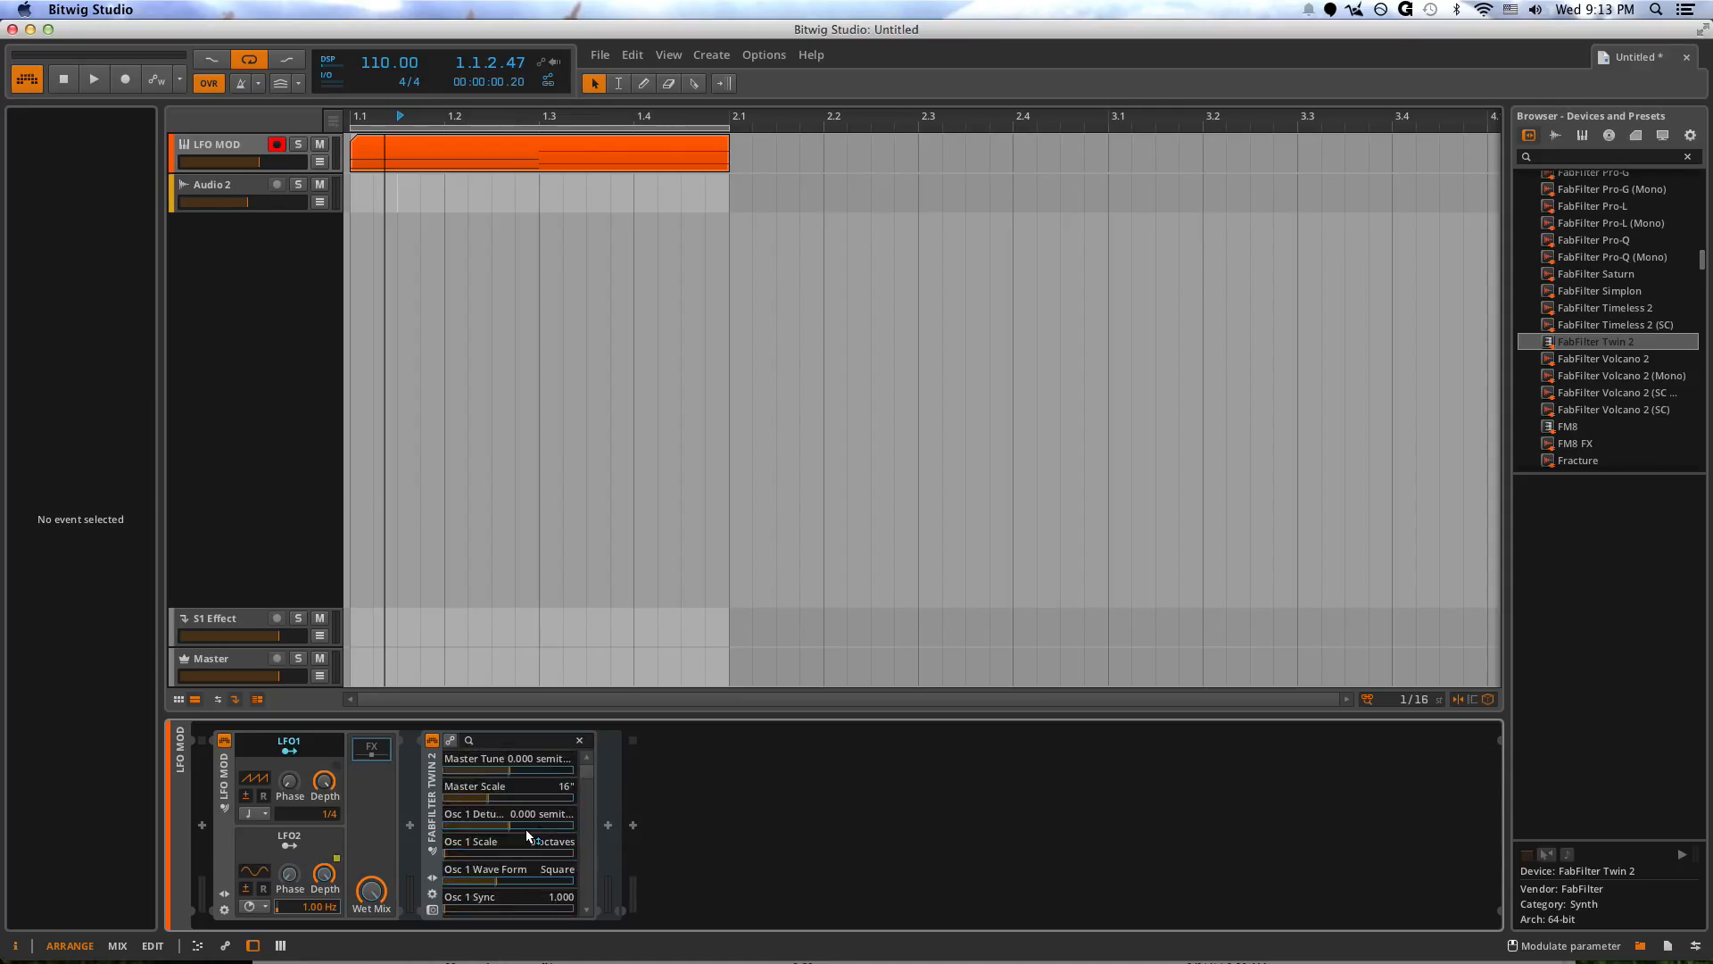
{"action": "left_click_drag", "start_coordinate": [499, 874], "coordinate": [498, 866]}
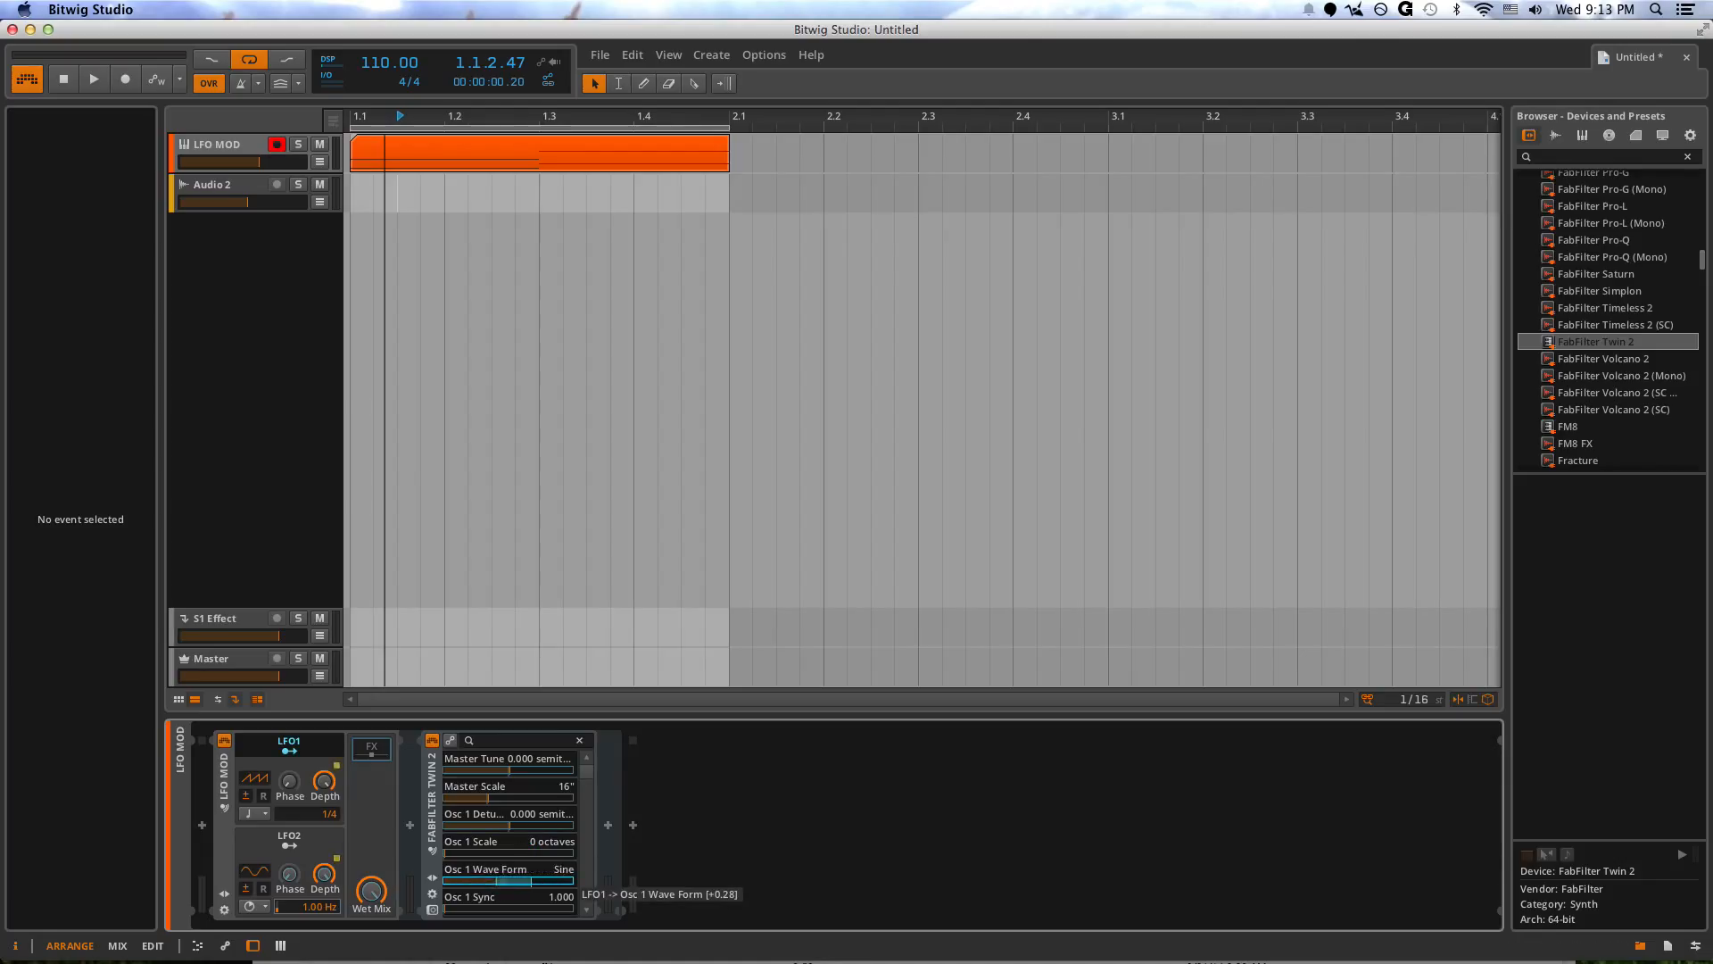
{"action": "key", "text": "space"}
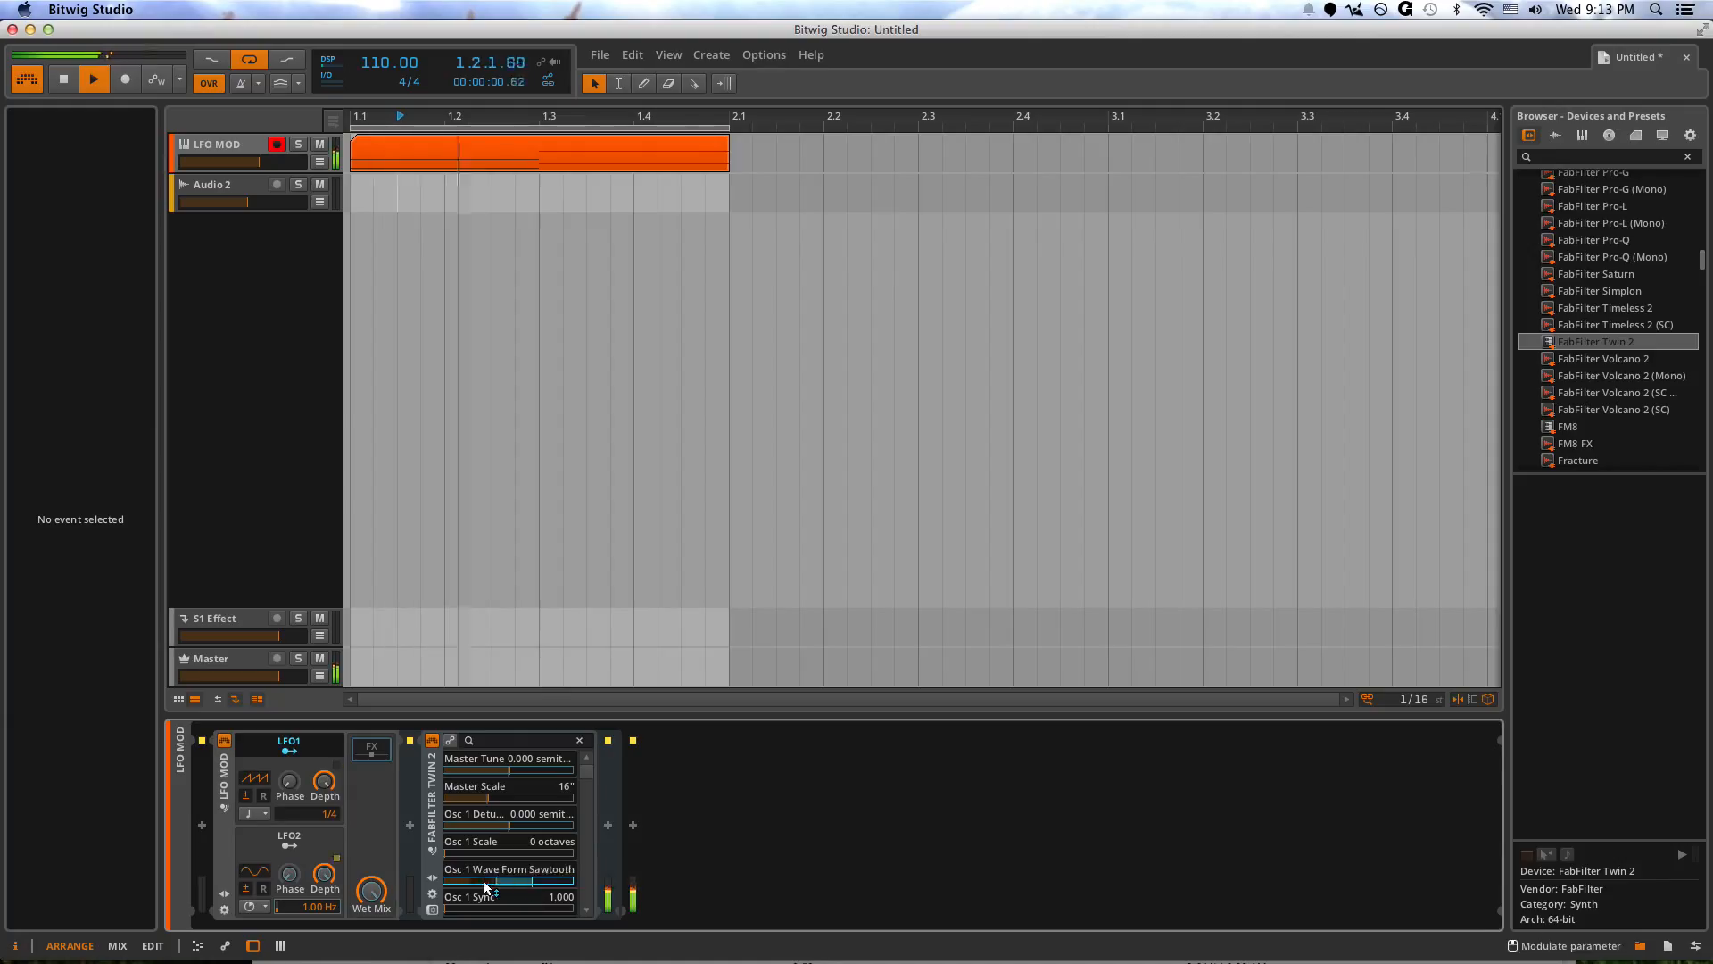
- Set LFO1's phase to about 23% and enable its retrigger while the loop plays, and stop playback
{"action": "left_click_drag", "start_coordinate": [324, 783], "coordinate": [324, 784]}
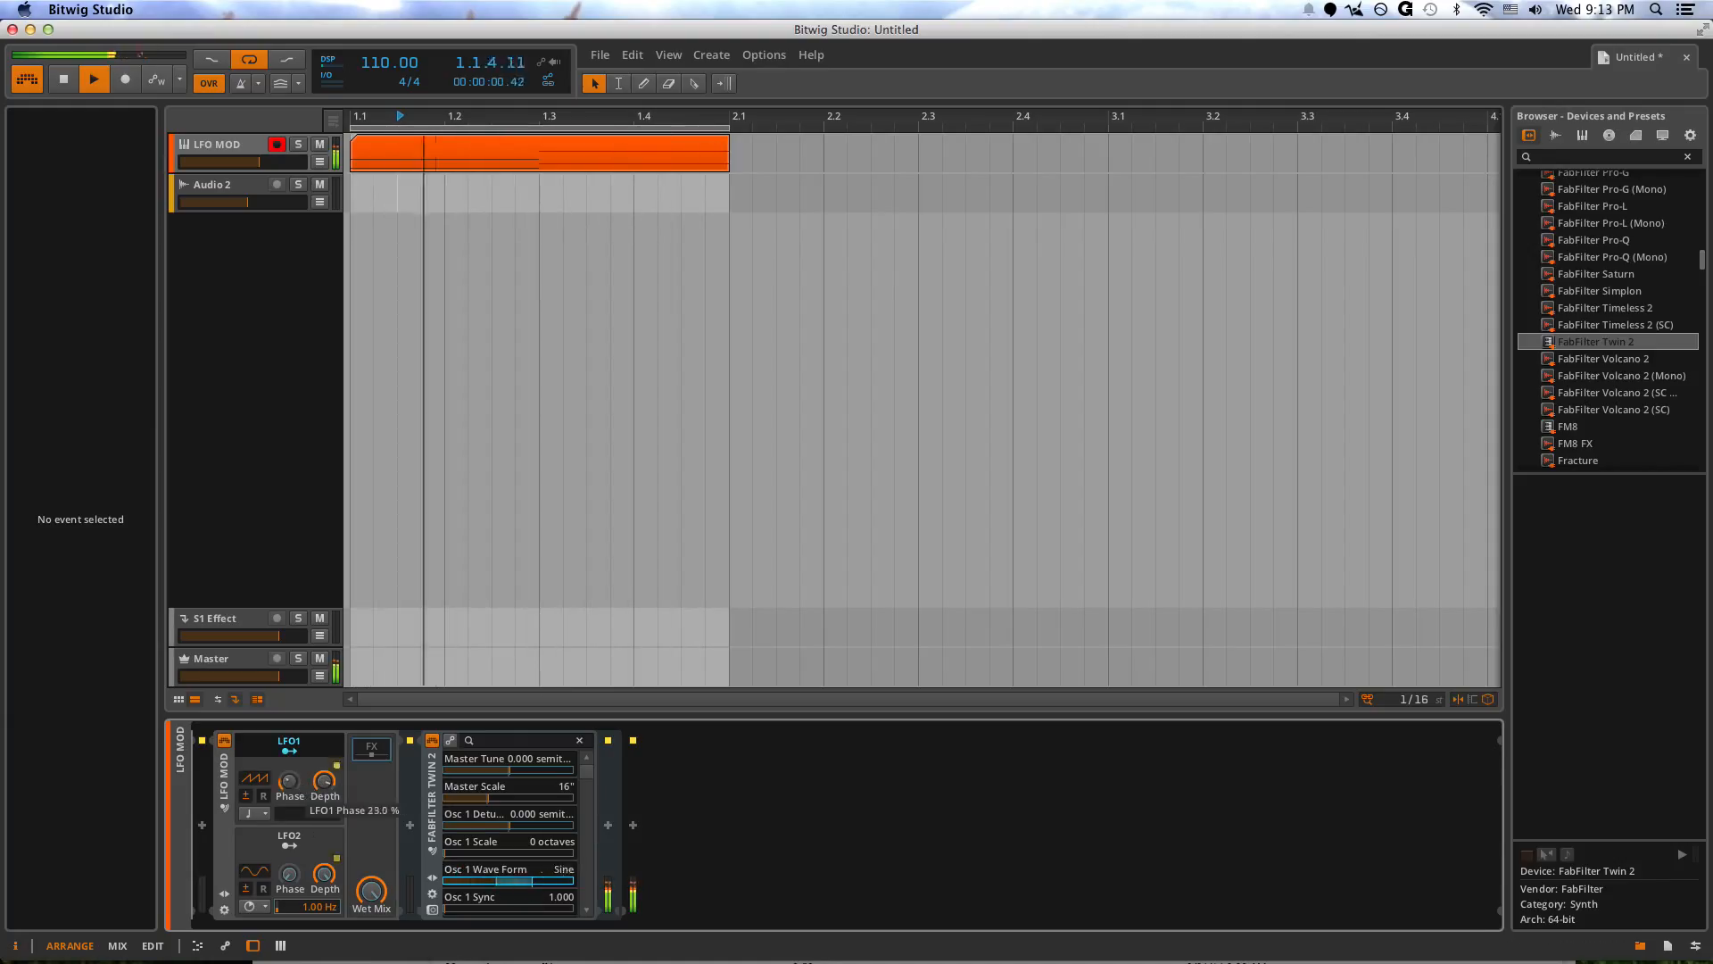
{"action": "left_click", "coordinate": [263, 797]}
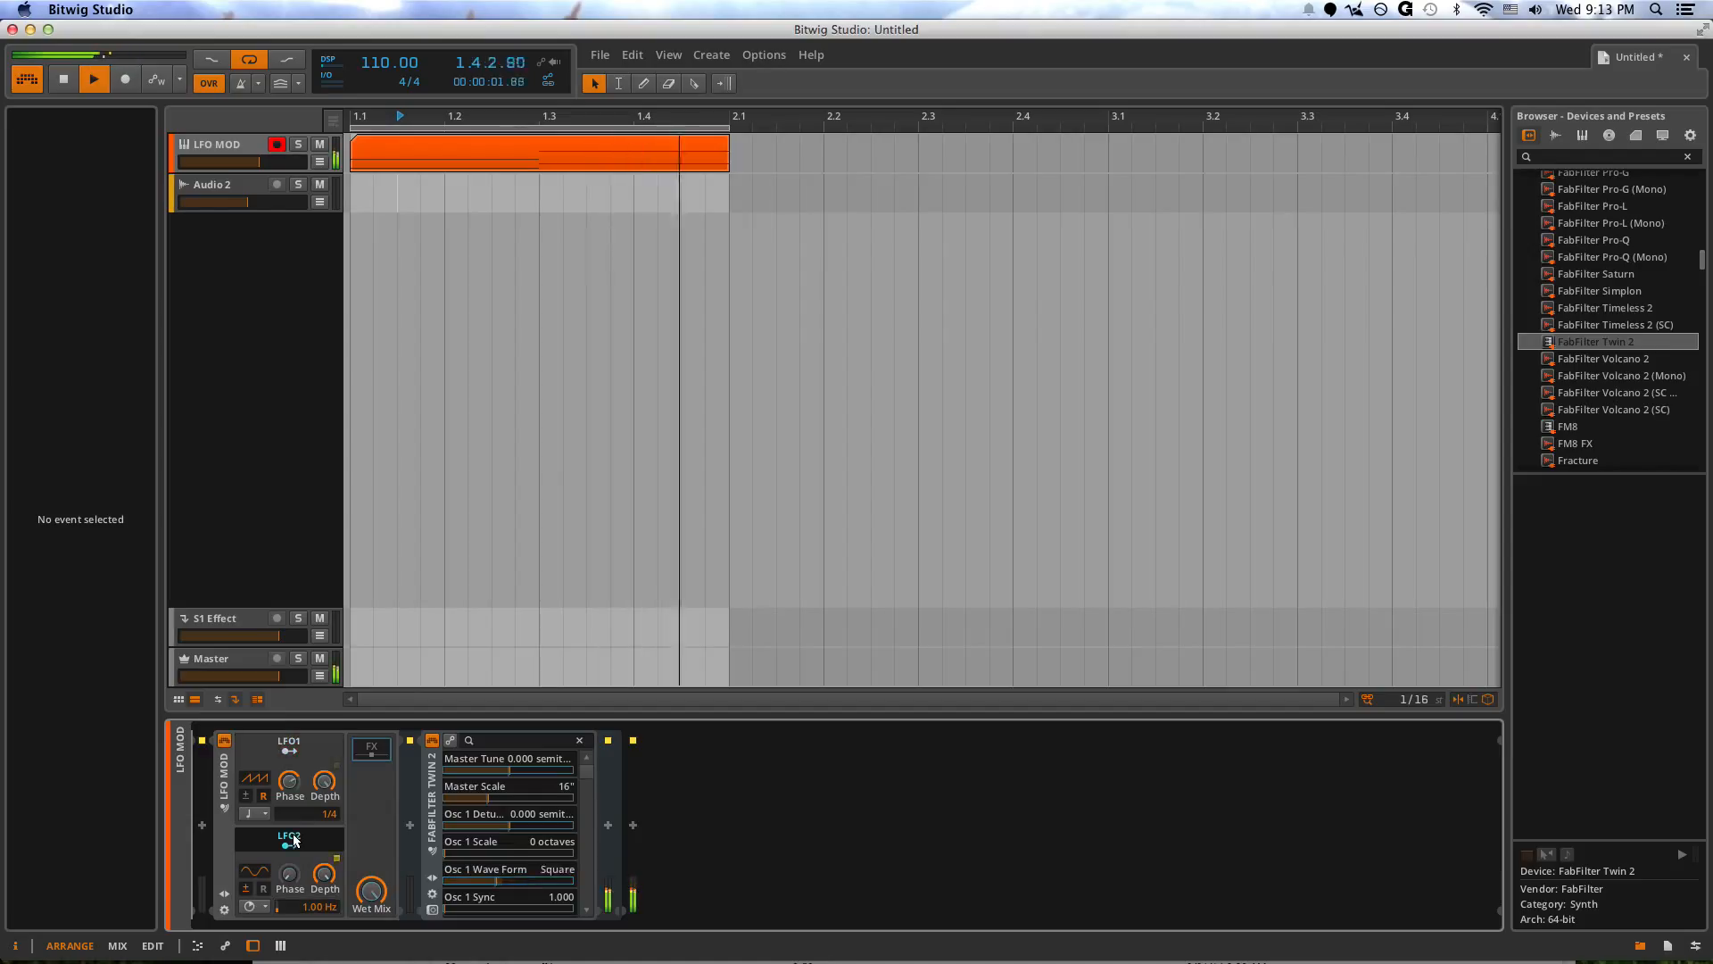
{"action": "key", "text": "space"}
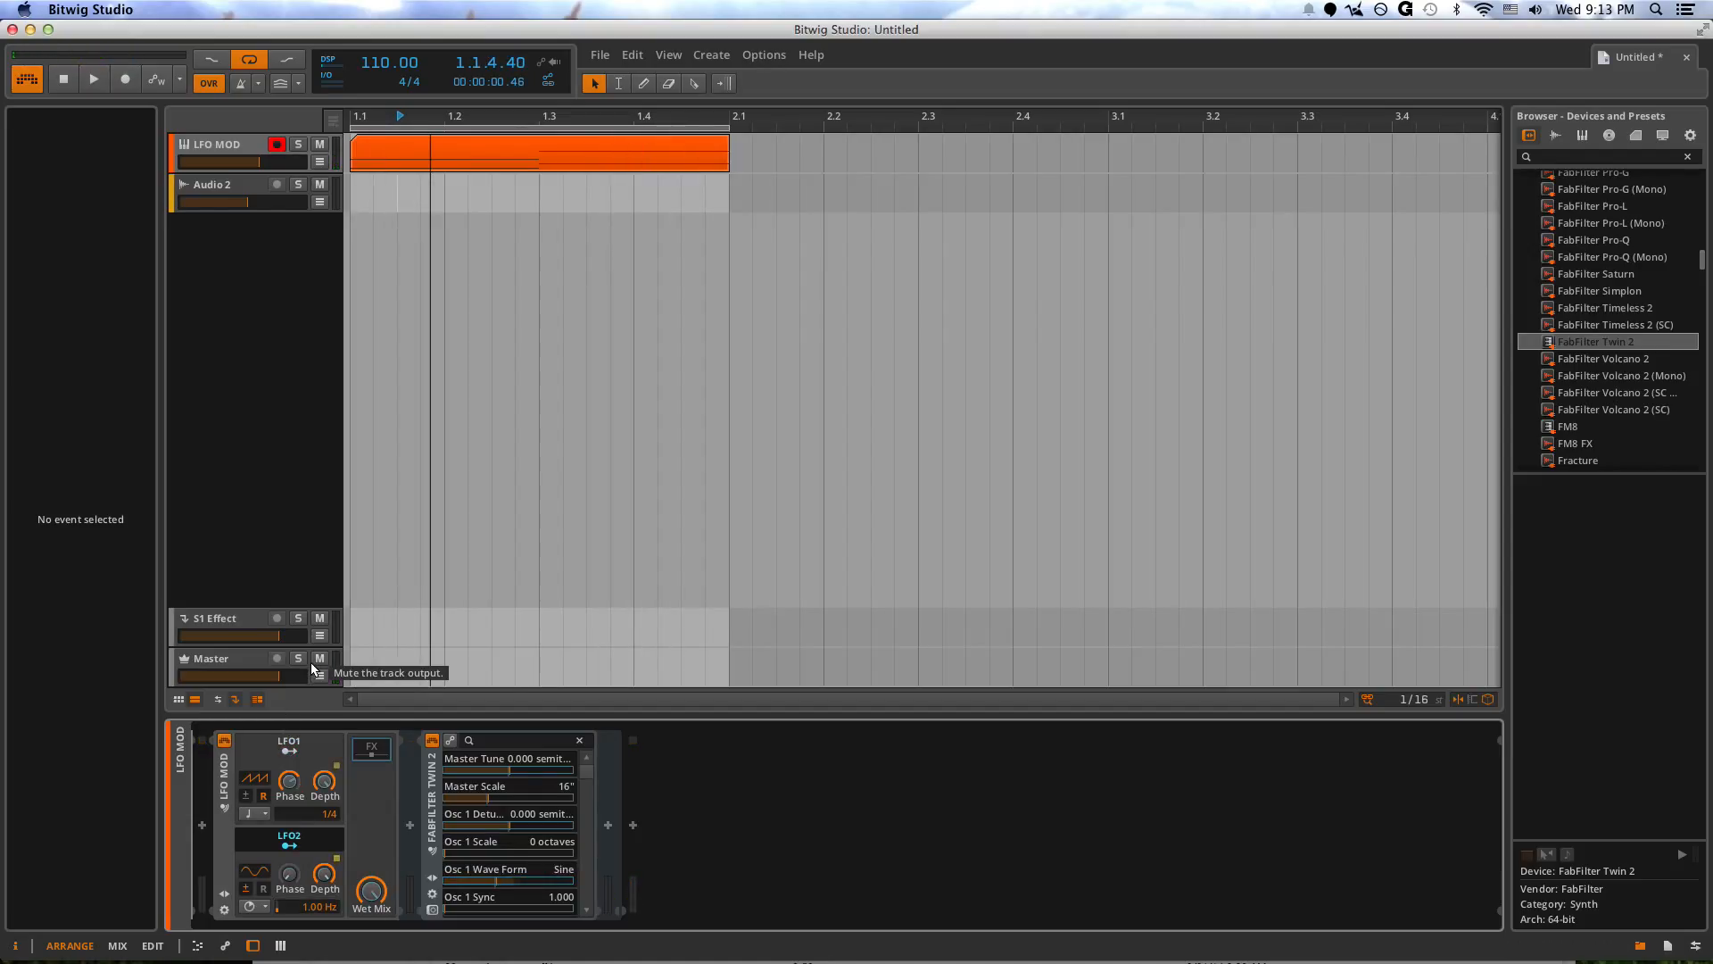
- Assign LFO2 as a modulator of LFO1's Phase and Depth, and play the loop
{"action": "left_click", "coordinate": [290, 845]}
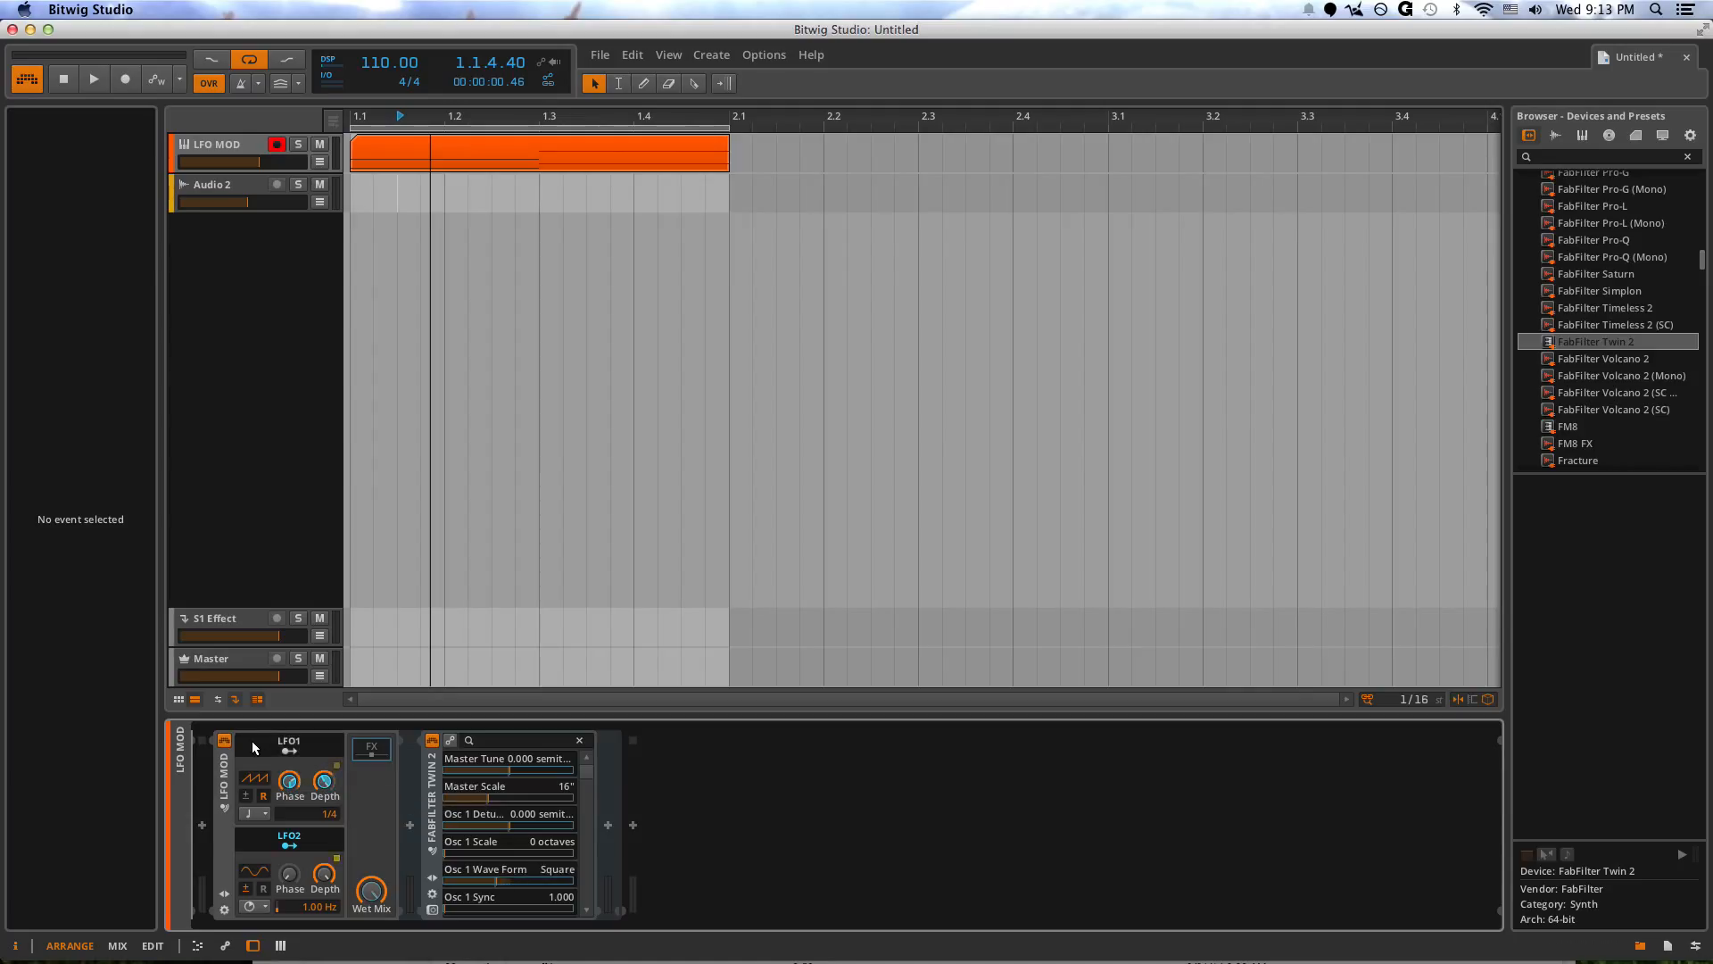
{"action": "left_click", "coordinate": [282, 839]}
{"action": "key", "text": "space"}
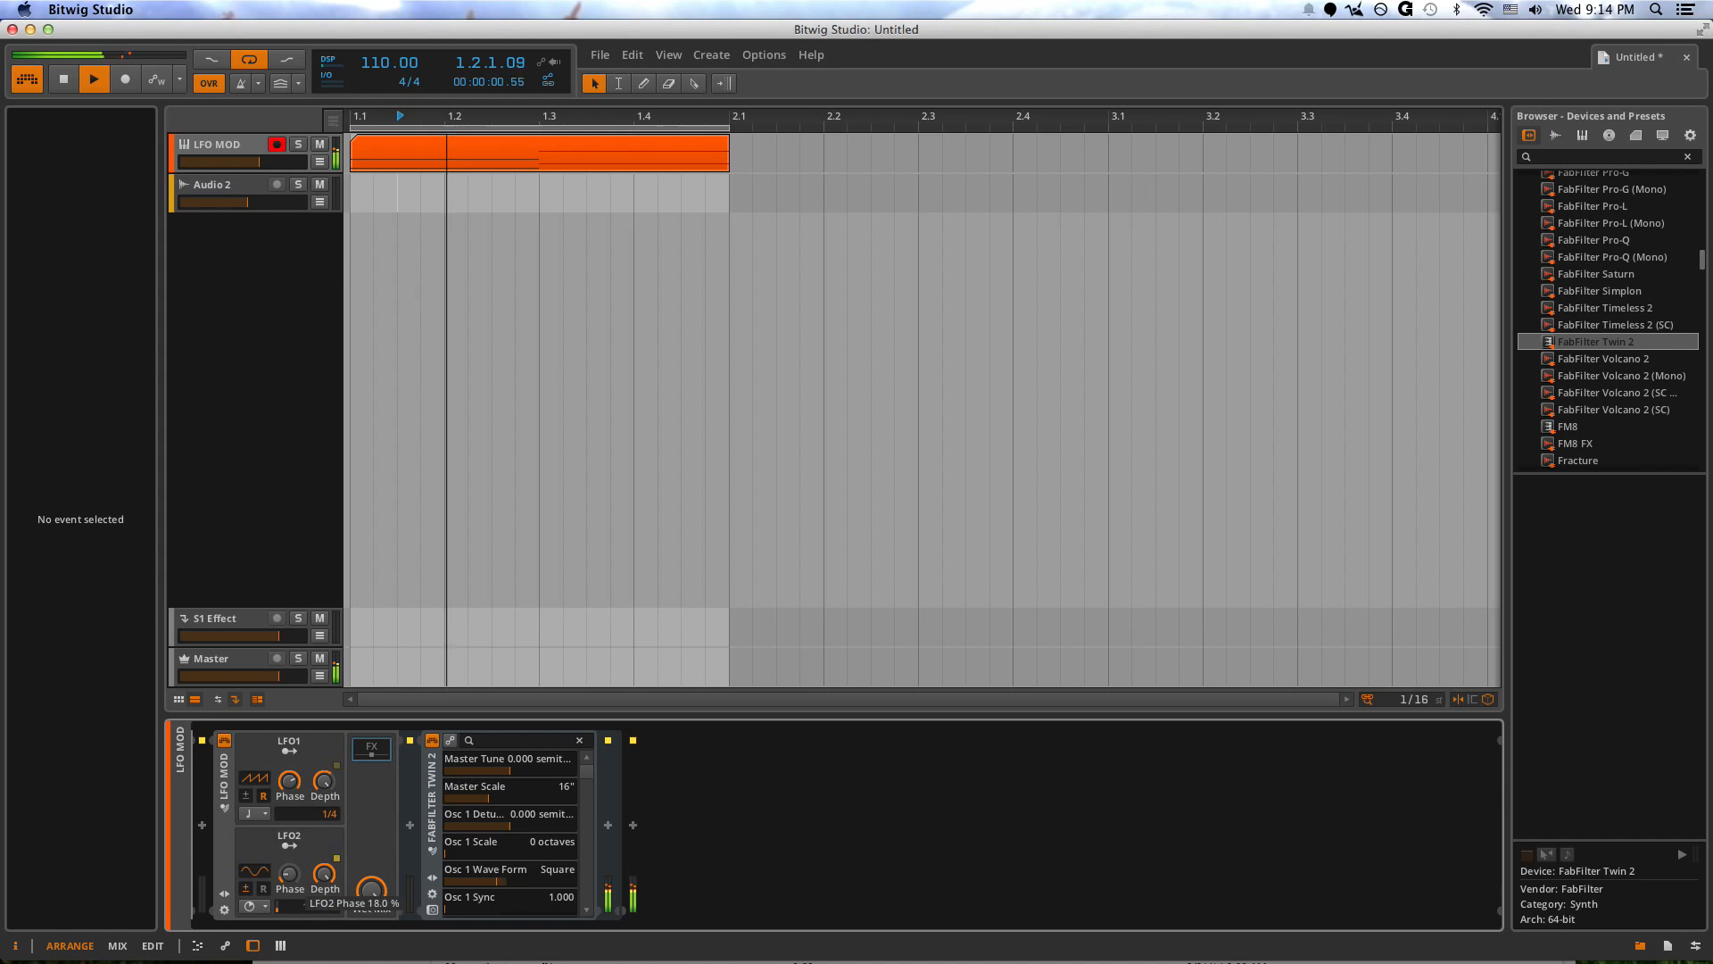
- Lower LFO2's depth and the Wet Mix, set LFO1's rate to 2/1 and LFO2's to 2.62 Hz, and stop playback
{"action": "mouse_move", "coordinate": [324, 874]}
{"action": "left_mouse_down"}
{"action": "mouse_move", "coordinate": [324, 954]}
{"action": "mouse_move", "coordinate": [314, 857]}
{"action": "mouse_move", "coordinate": [318, 937]}
{"action": "mouse_move", "coordinate": [324, 878]}
{"action": "left_mouse_up"}
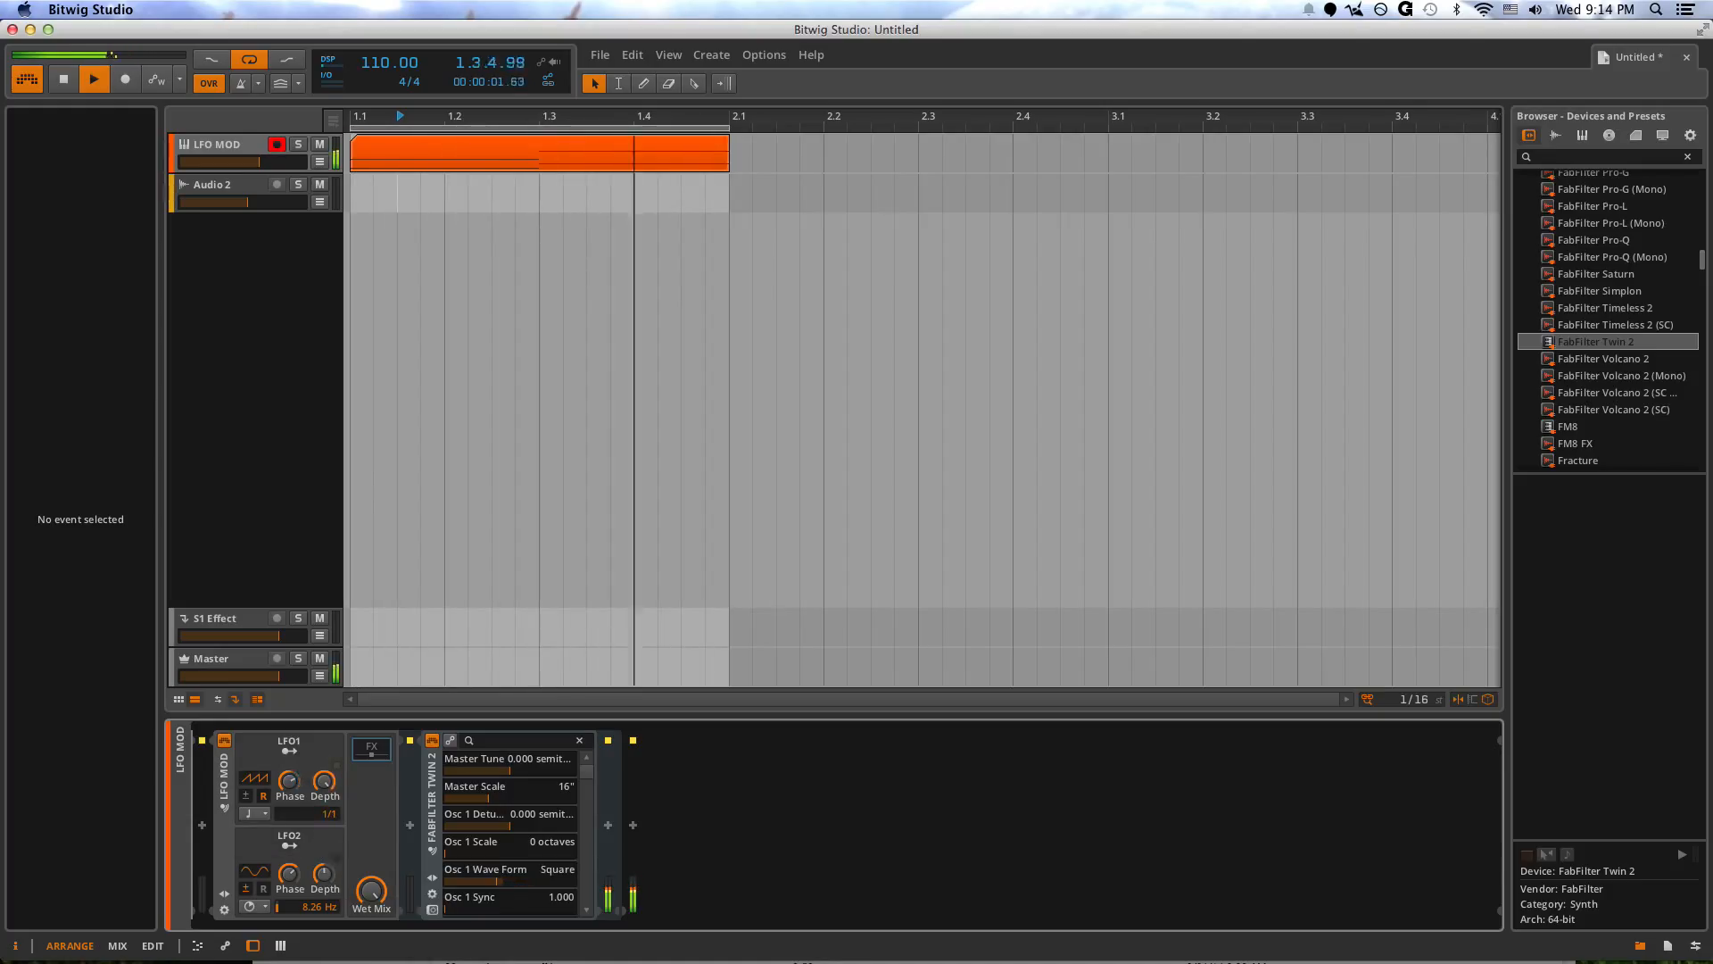
{"action": "mouse_move", "coordinate": [325, 816]}
{"action": "left_mouse_down"}
{"action": "mouse_move", "coordinate": [325, 789]}
{"action": "mouse_move", "coordinate": [325, 826]}
{"action": "left_mouse_up"}
{"action": "left_click_drag", "start_coordinate": [312, 905], "coordinate": [372, 933]}
{"action": "key", "text": "space"}
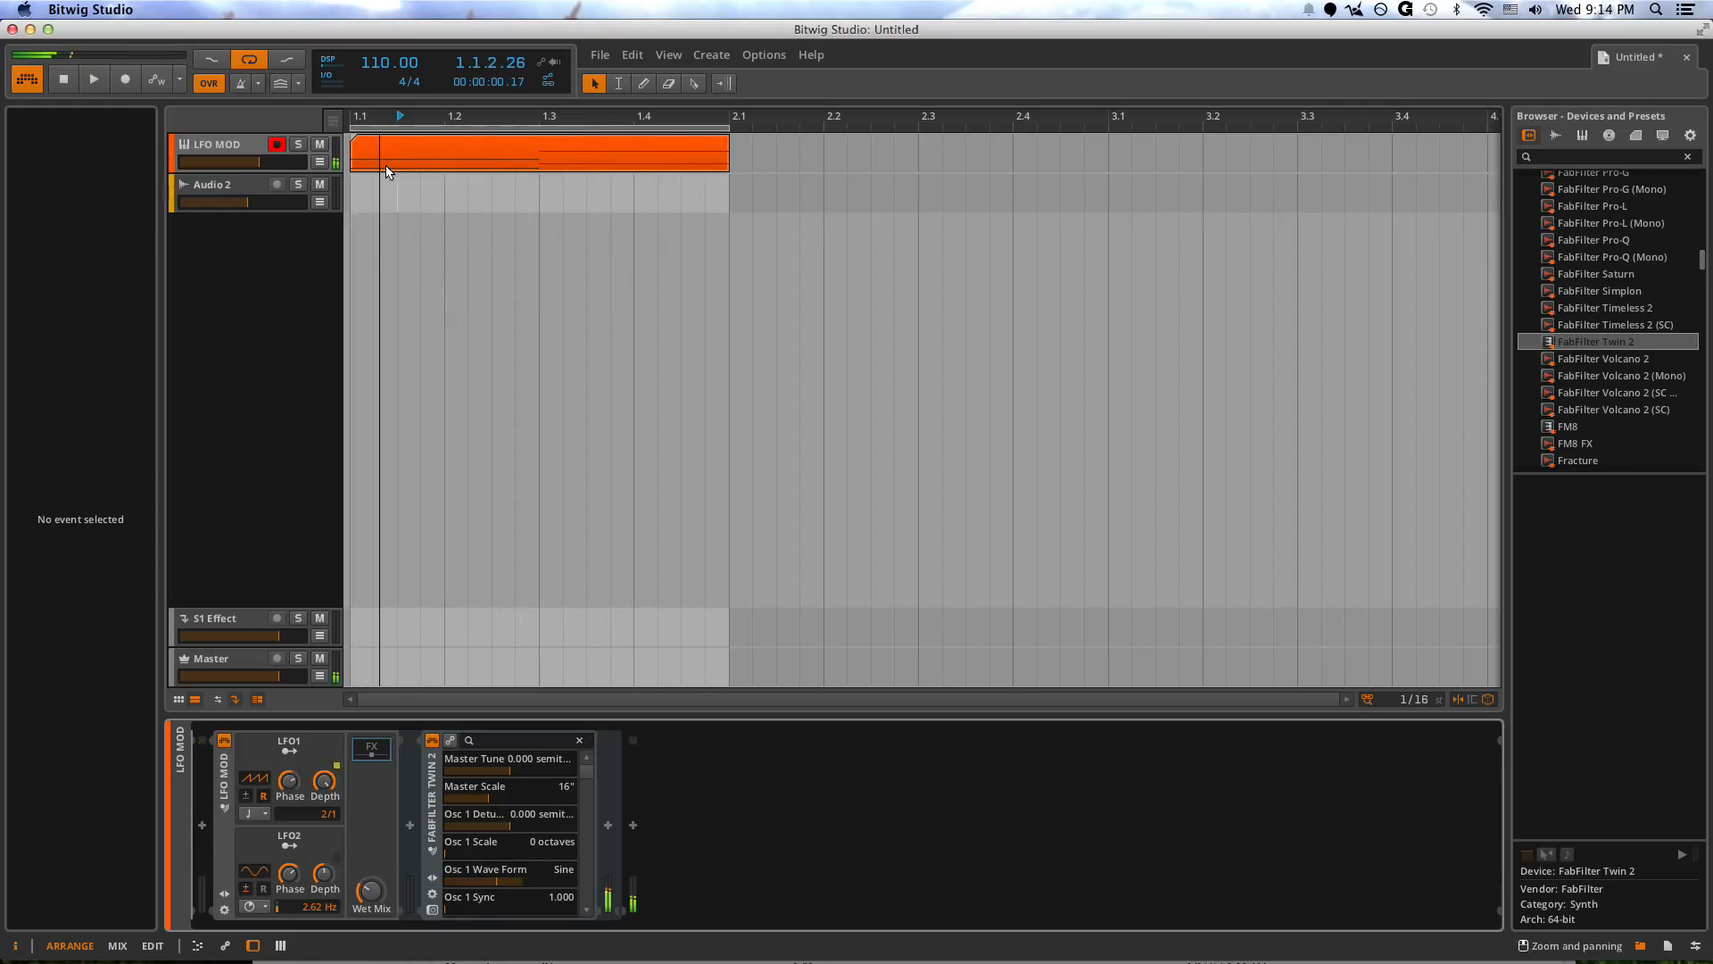
- Delete the note clip from the LFO MOD track
{"action": "key", "text": "super+Tab"}
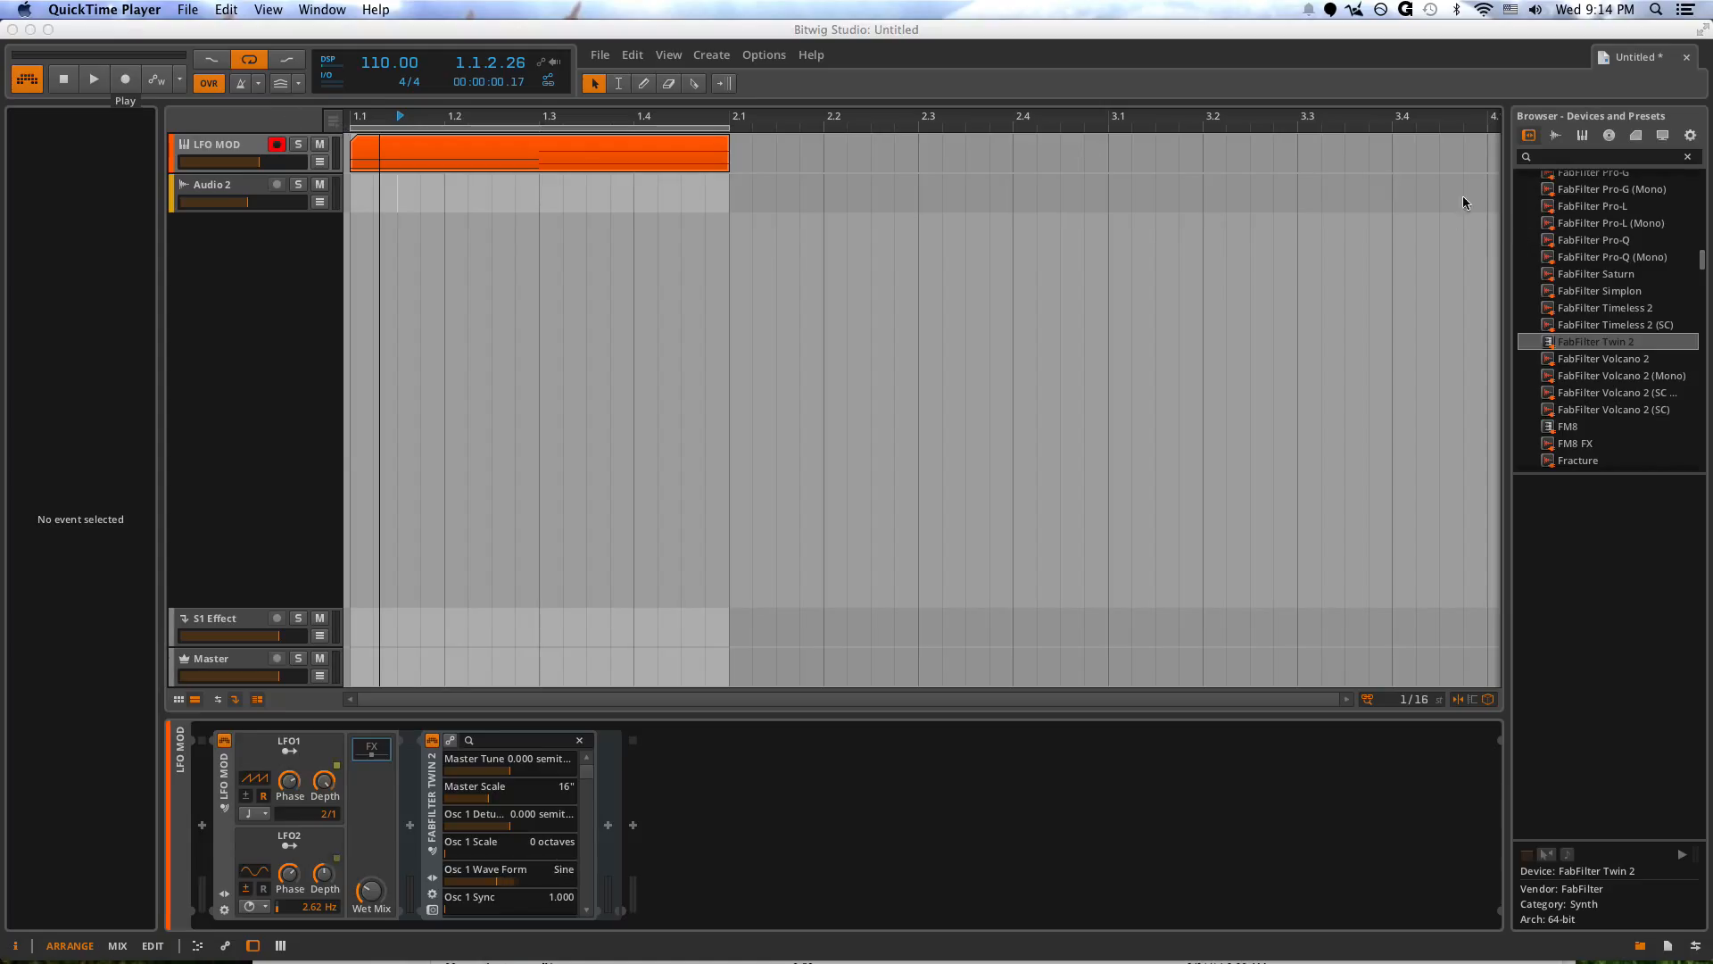
{"action": "left_click", "coordinate": [402, 160]}
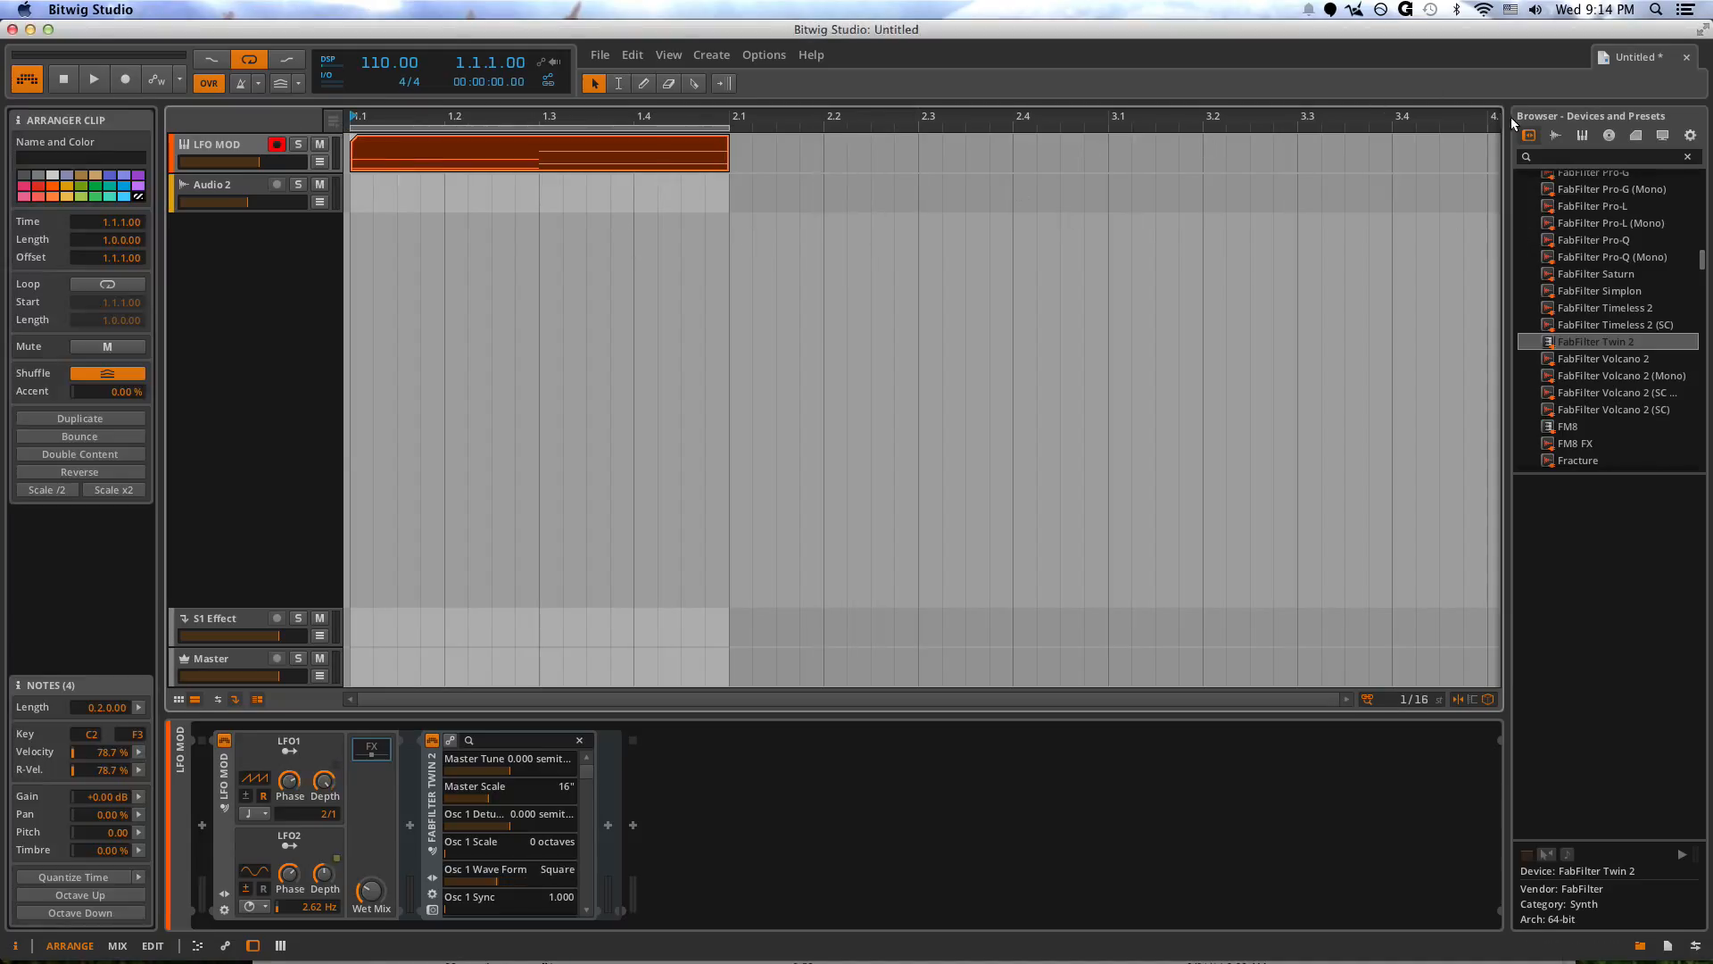
{"action": "key", "text": "Delete"}
- Add the Audio MOD modulator device on a new audio track below Audio 2
{"action": "scroll", "coordinate": [1614, 234], "scroll_direction": "up", "scroll_amount": 5}
{"action": "scroll", "coordinate": [1619, 233], "scroll_direction": "up", "scroll_amount": 15}
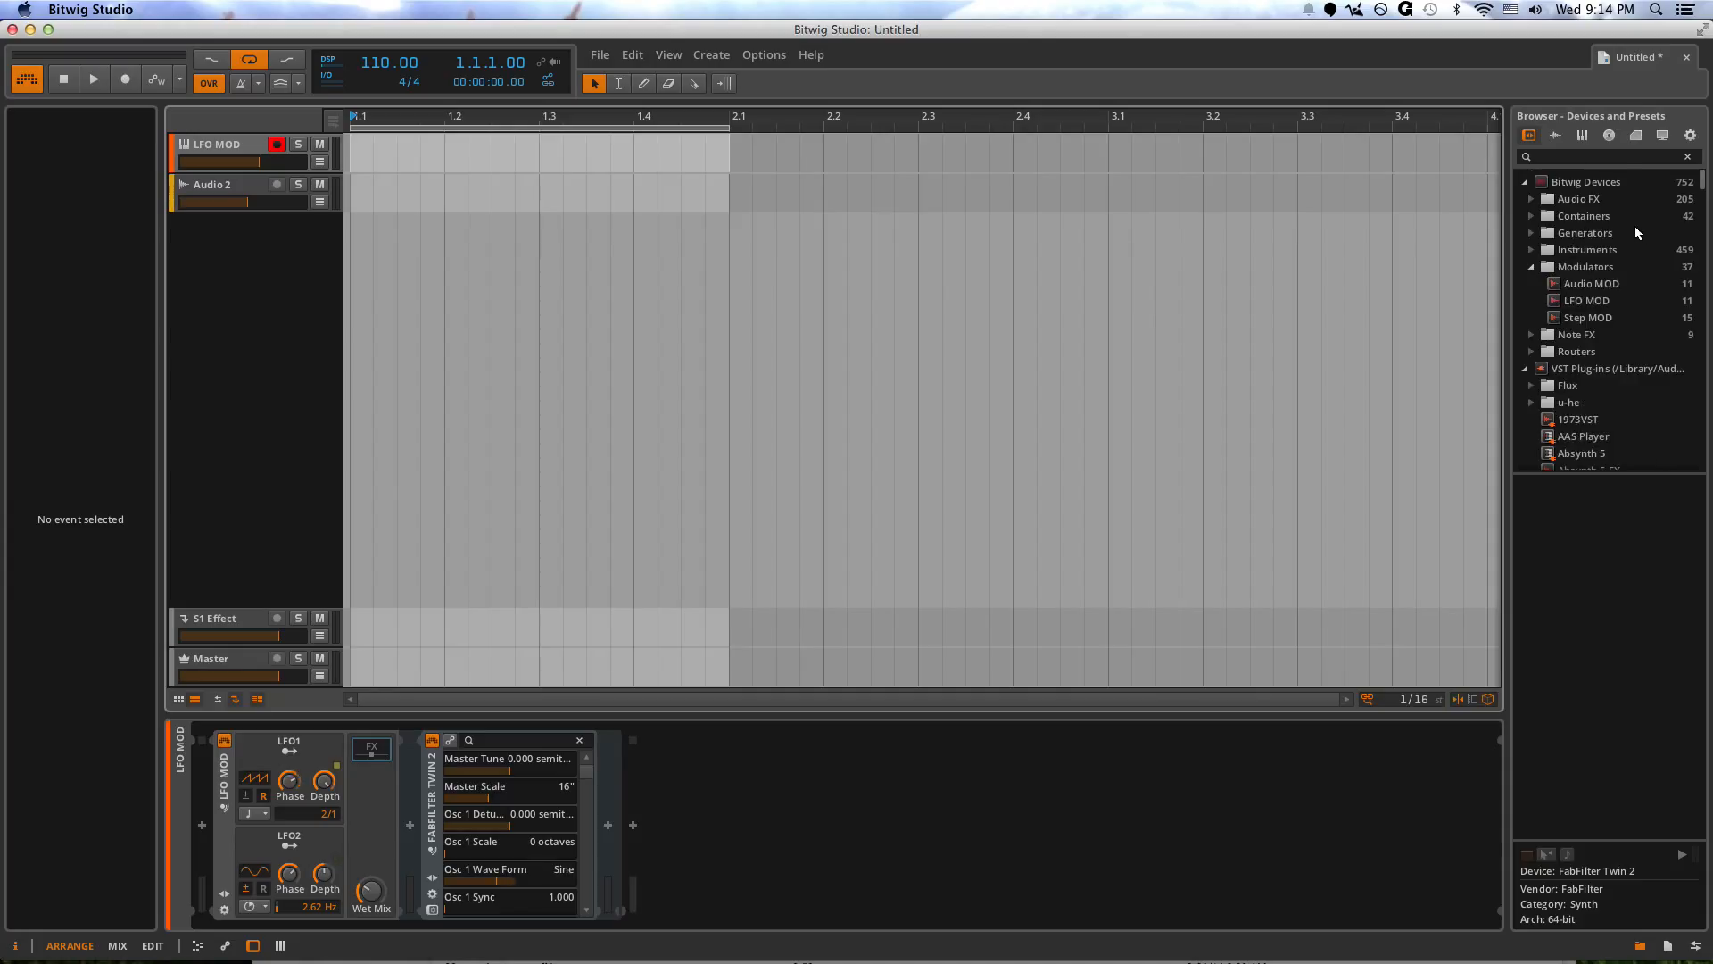
{"action": "left_click_drag", "start_coordinate": [1567, 286], "coordinate": [306, 294]}
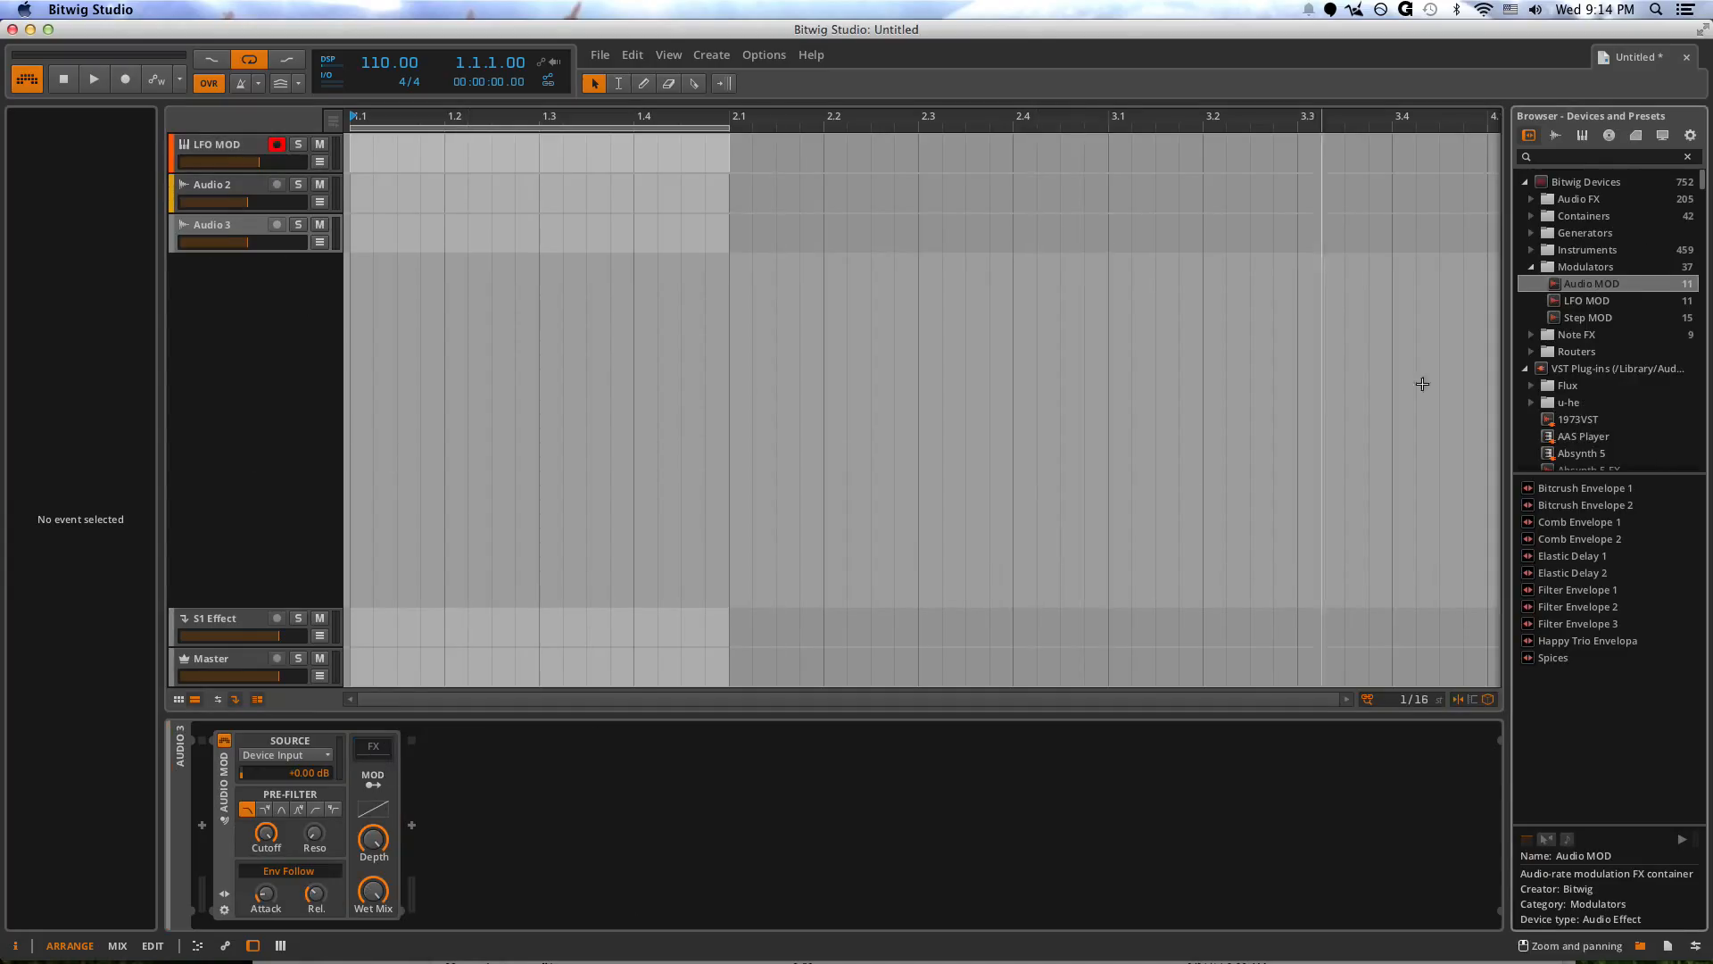
- Place 0005B.WAV from the mainloop folder of the SSAAMMPPLLEESS library's Acid Drum n Bass samples at the start of Audio 3
{"action": "left_click", "coordinate": [1608, 136]}
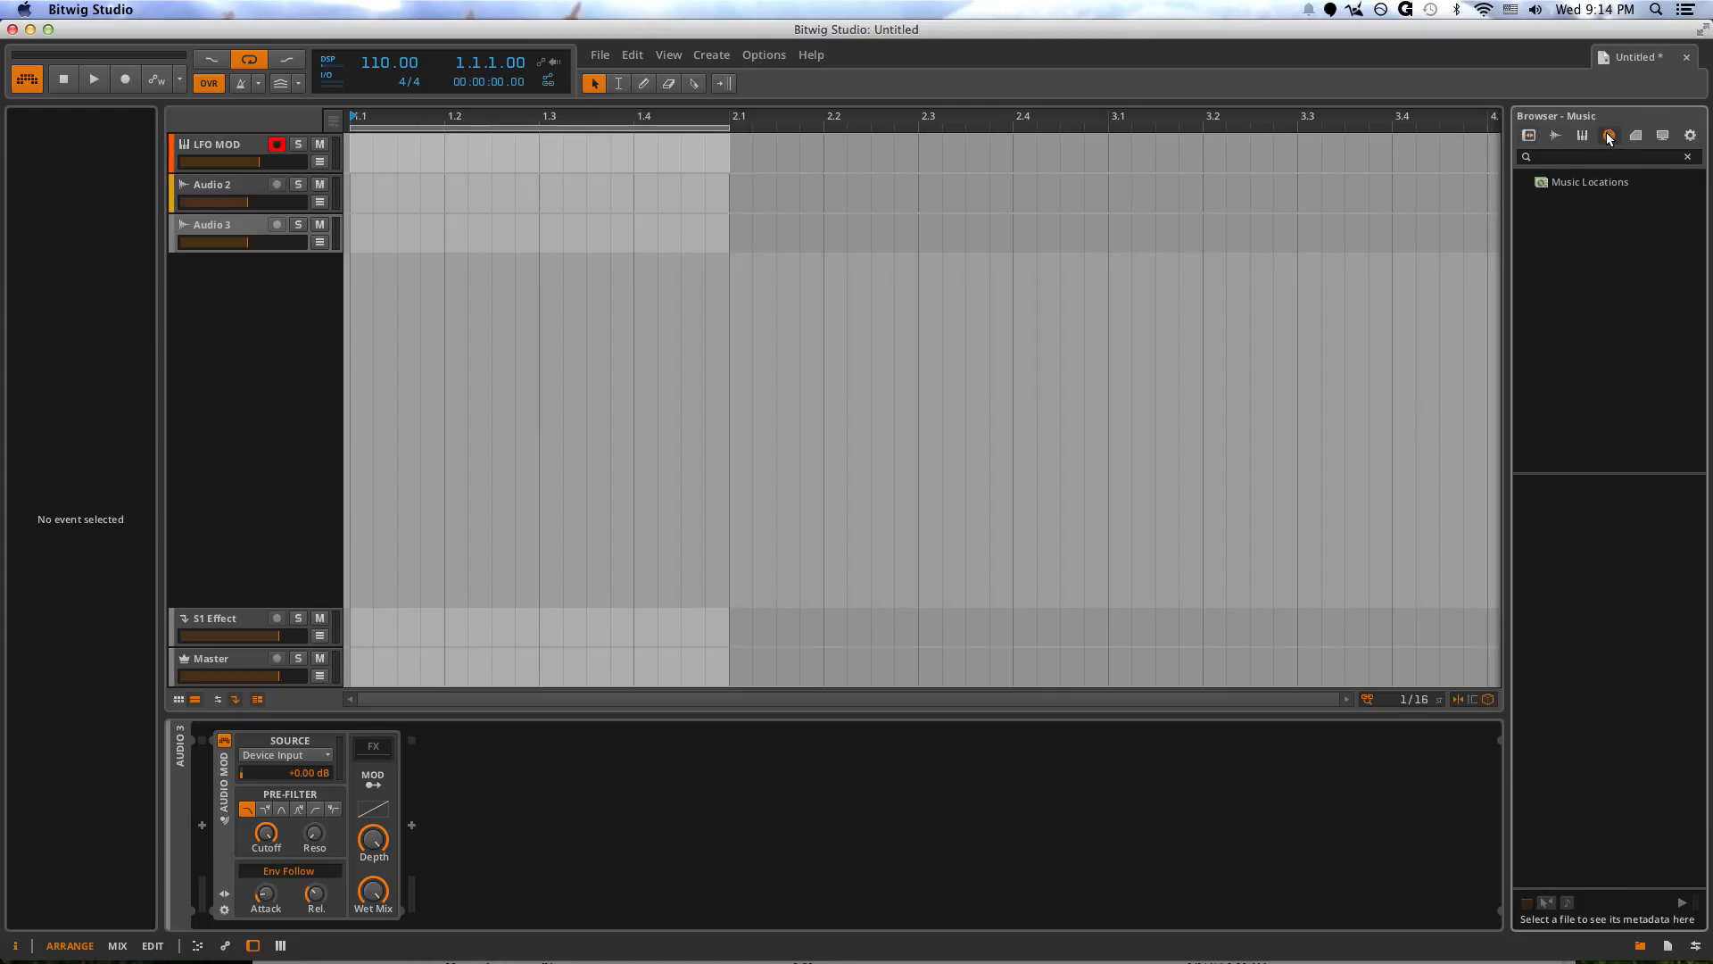
{"action": "left_click", "coordinate": [1585, 136]}
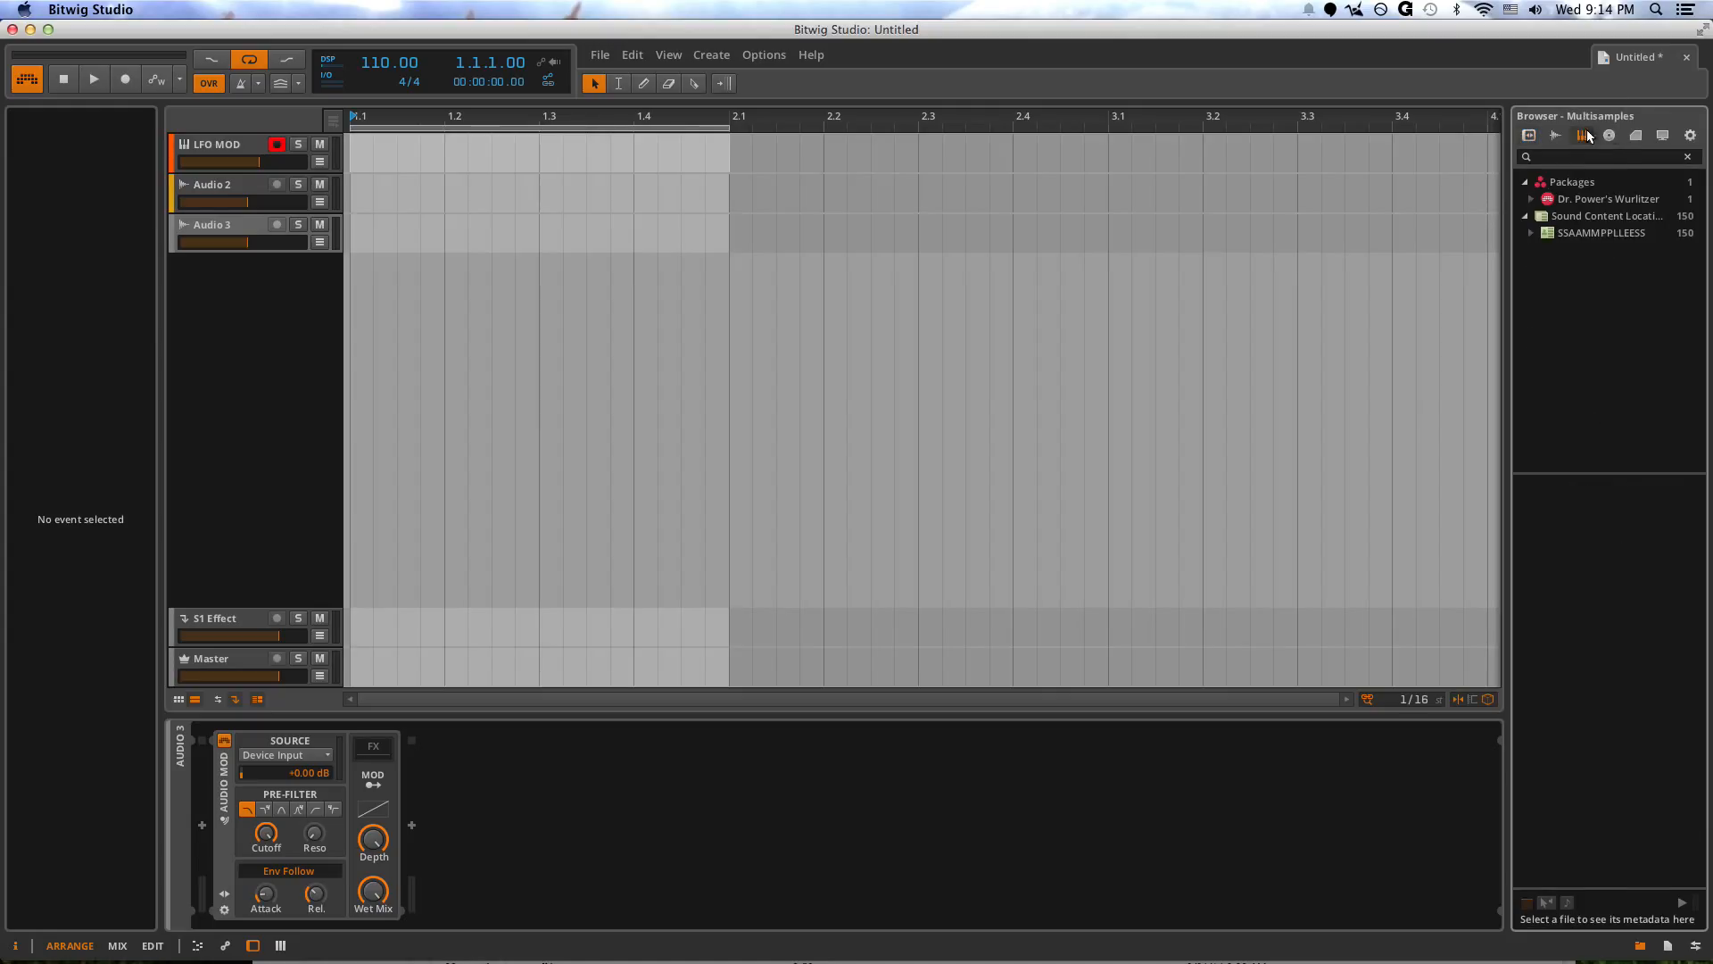
{"action": "left_click", "coordinate": [1660, 136]}
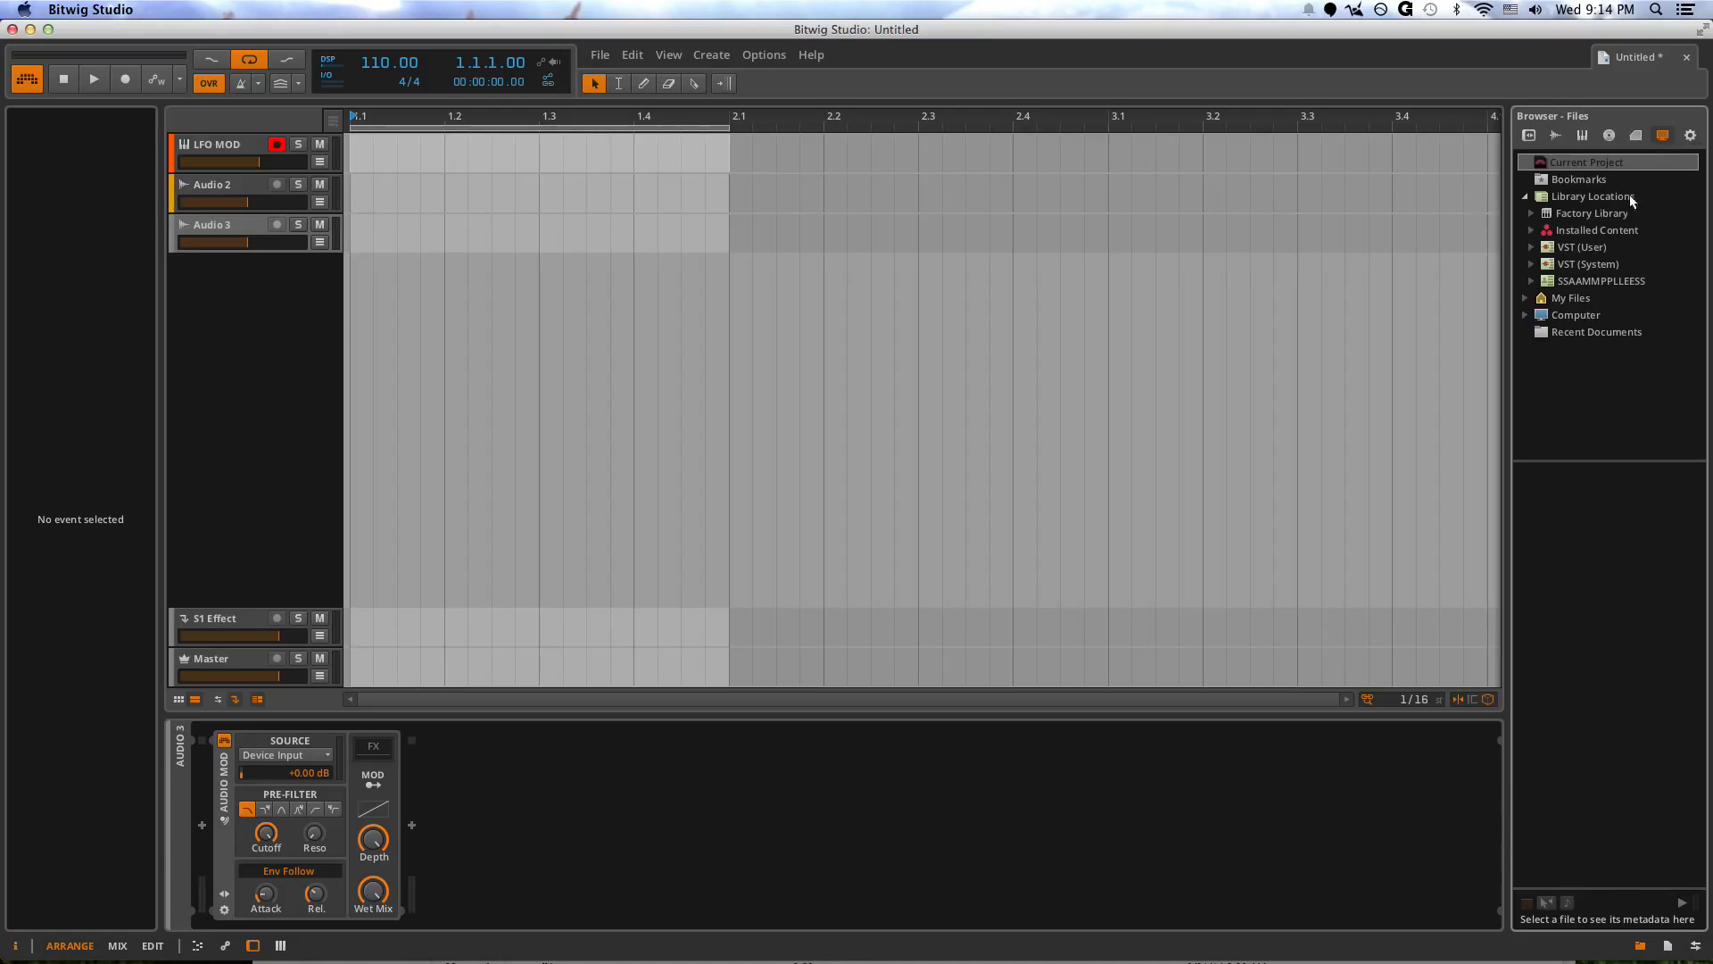
{"action": "left_click", "coordinate": [1531, 280]}
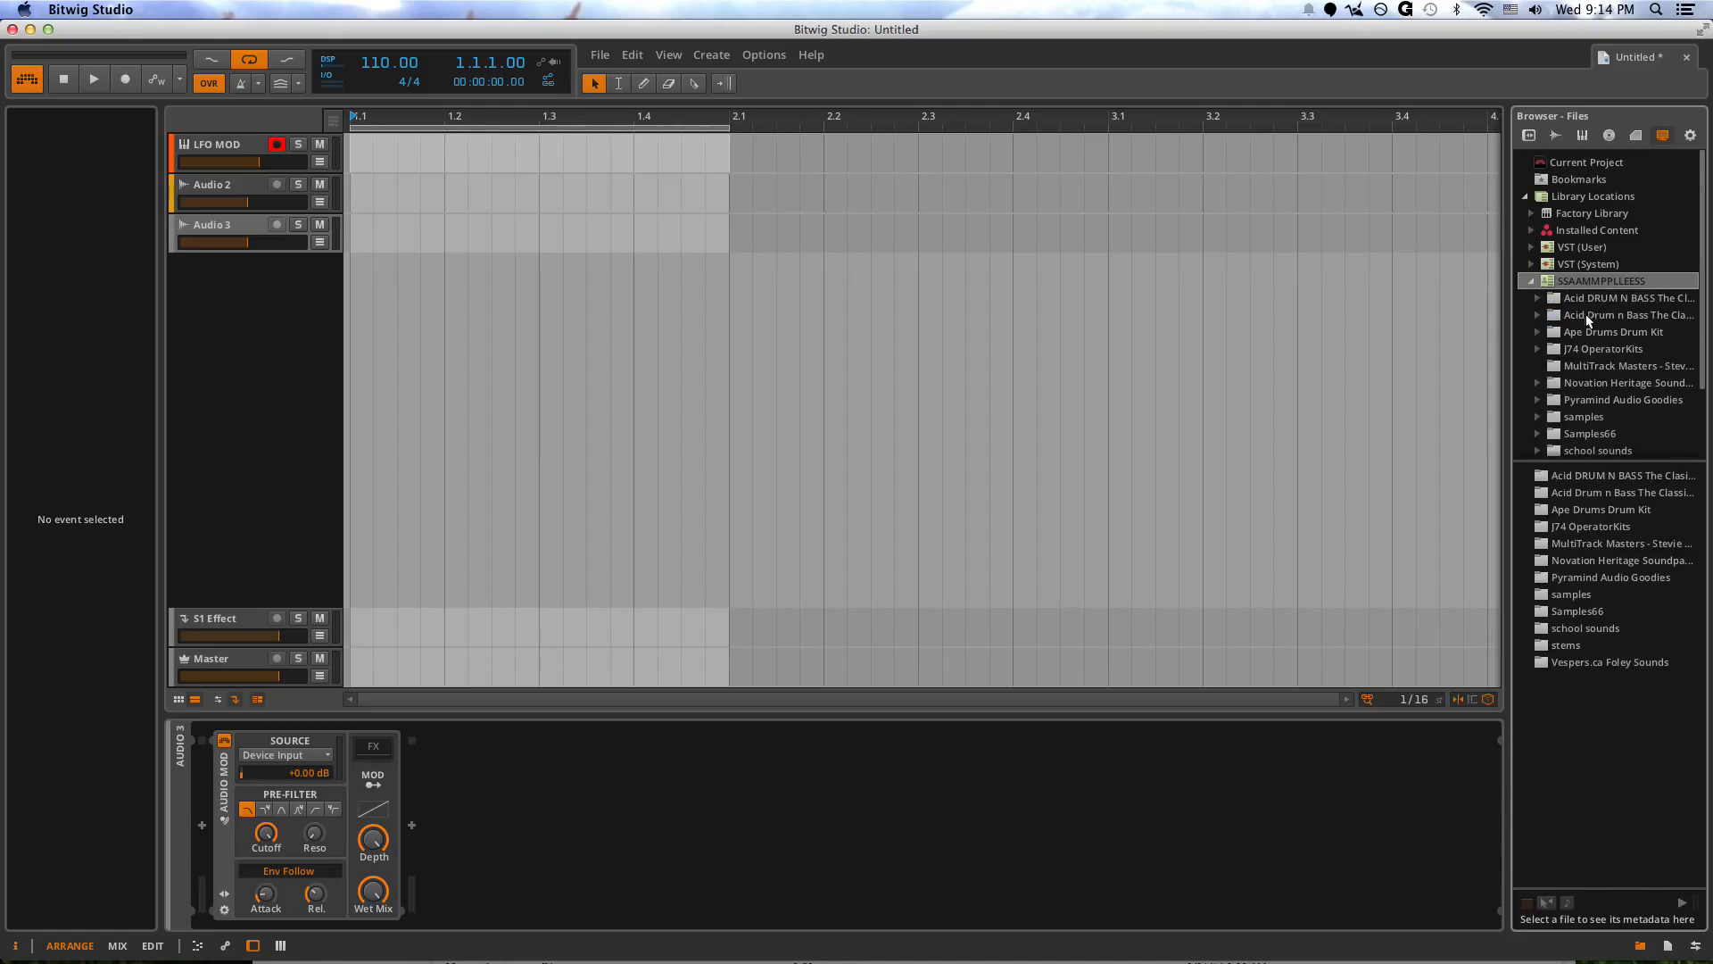
{"action": "left_click", "coordinate": [1587, 317]}
{"action": "left_click", "coordinate": [1573, 546]}
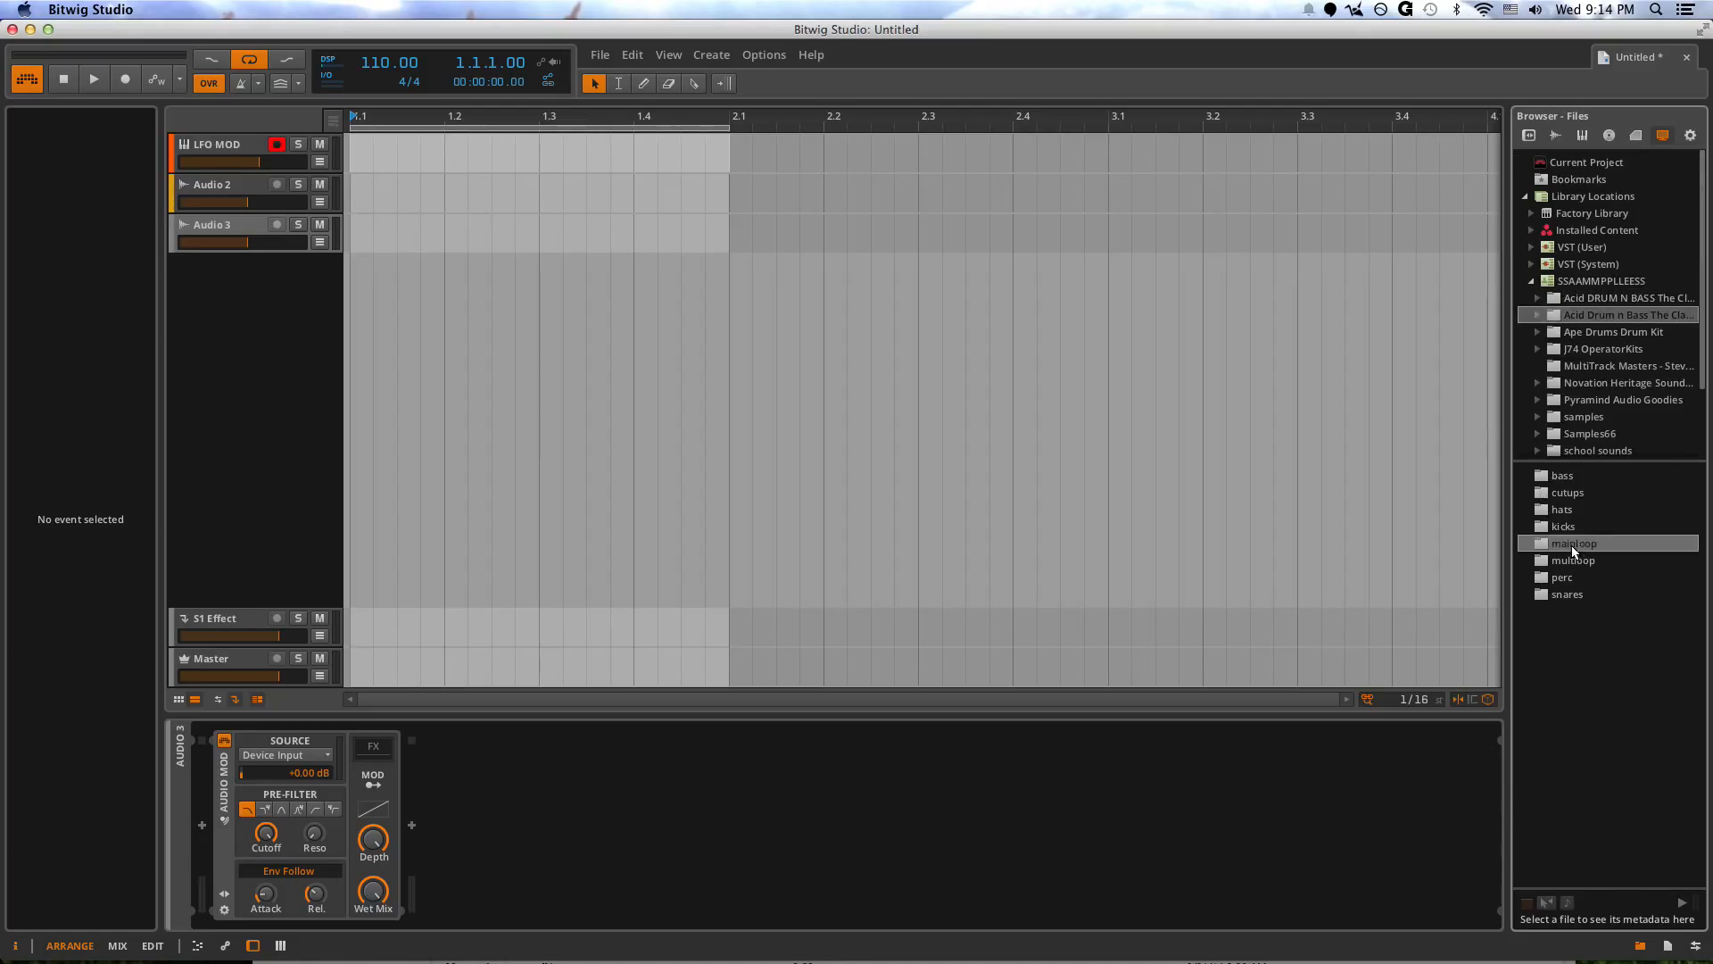
{"action": "double_click", "coordinate": [1566, 546]}
{"action": "left_click_drag", "start_coordinate": [1382, 657], "coordinate": [359, 237]}
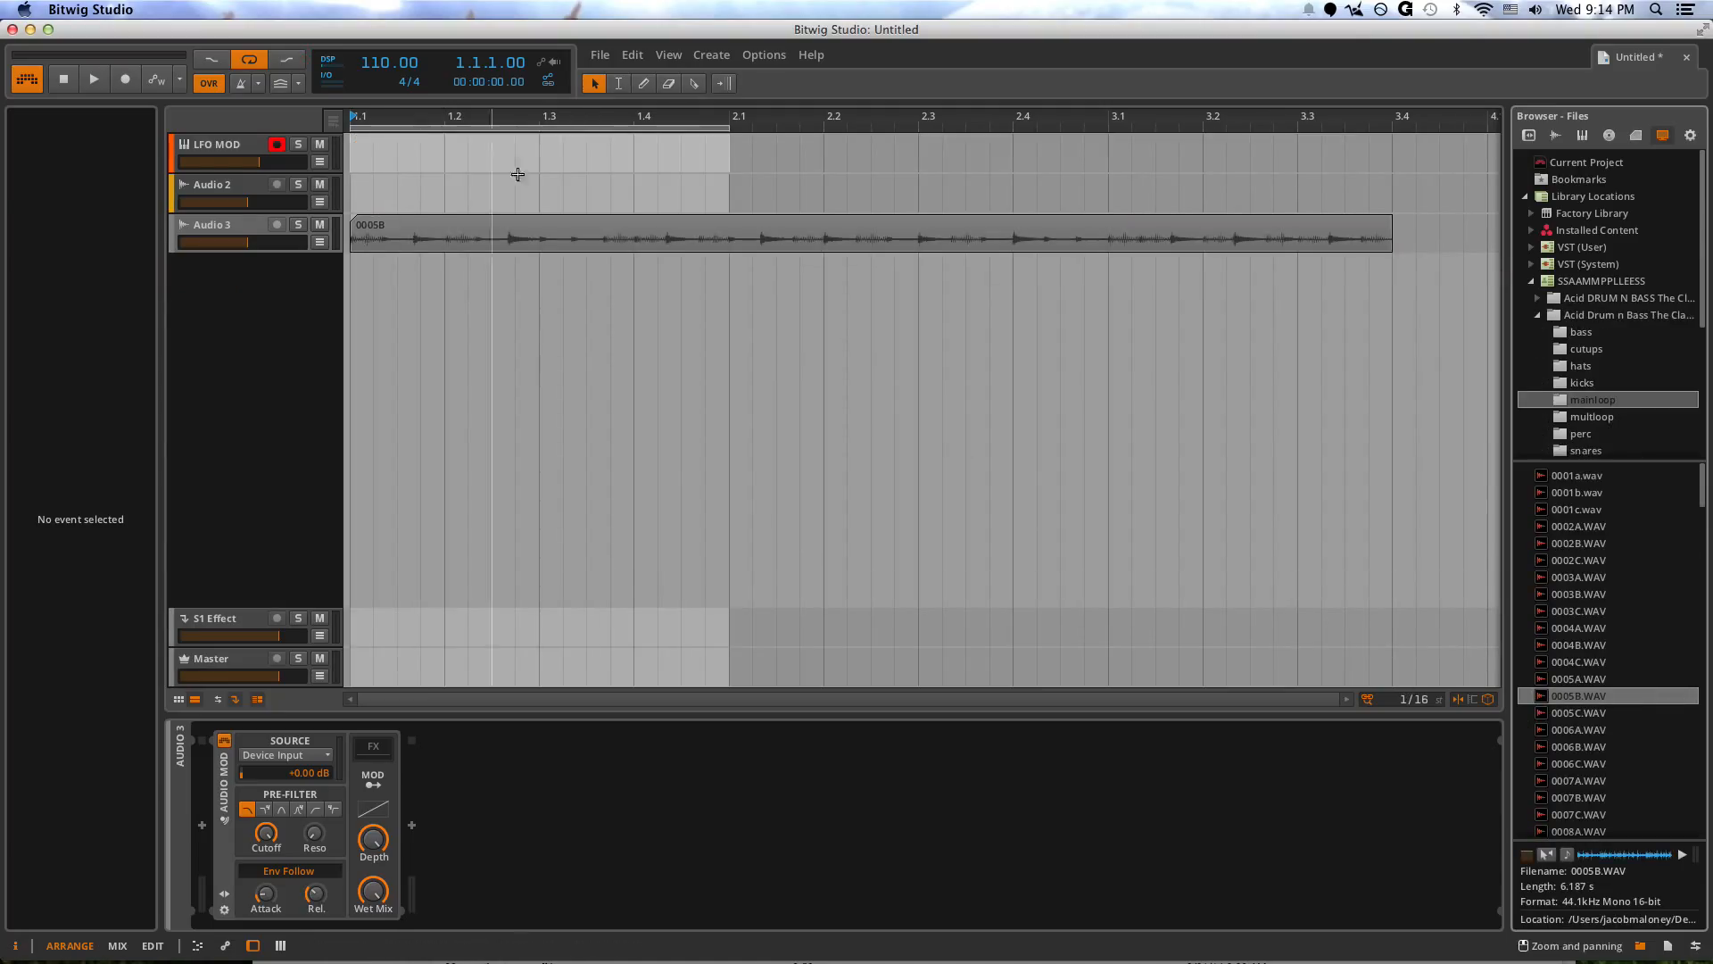
- Extend the arranger loop region to the end of the 0005B clip and start playback
{"action": "left_click", "coordinate": [674, 125]}
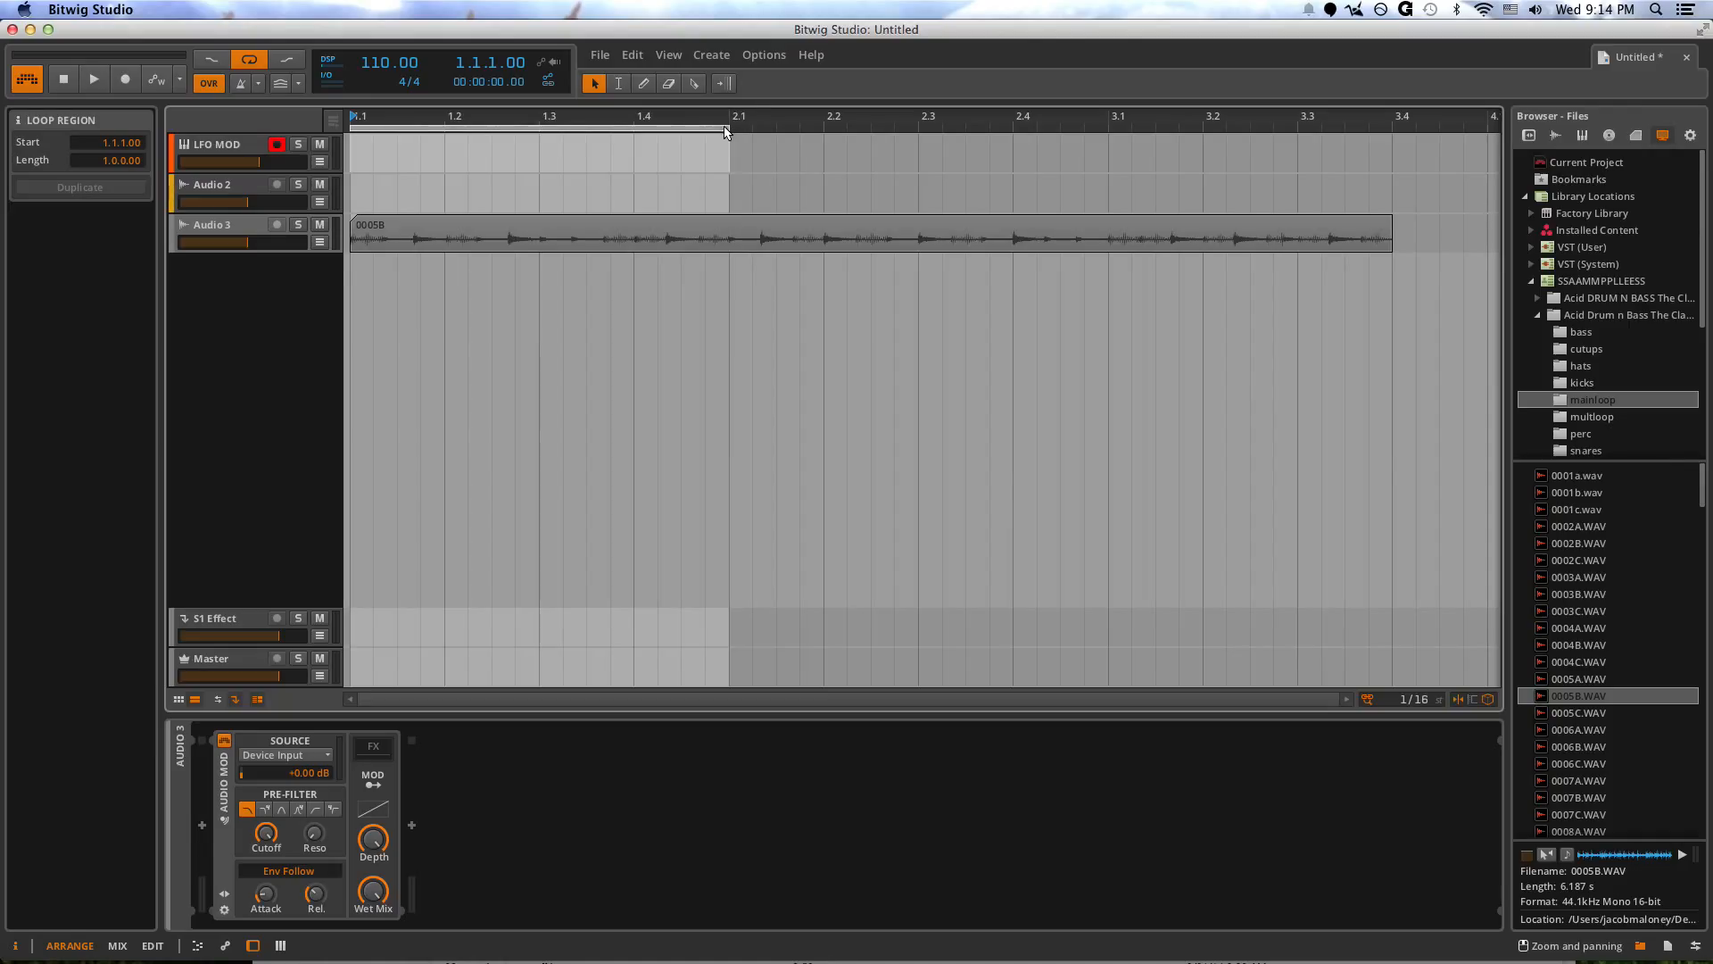
{"action": "left_click_drag", "start_coordinate": [730, 128], "coordinate": [1392, 178]}
{"action": "left_click", "coordinate": [1336, 227]}
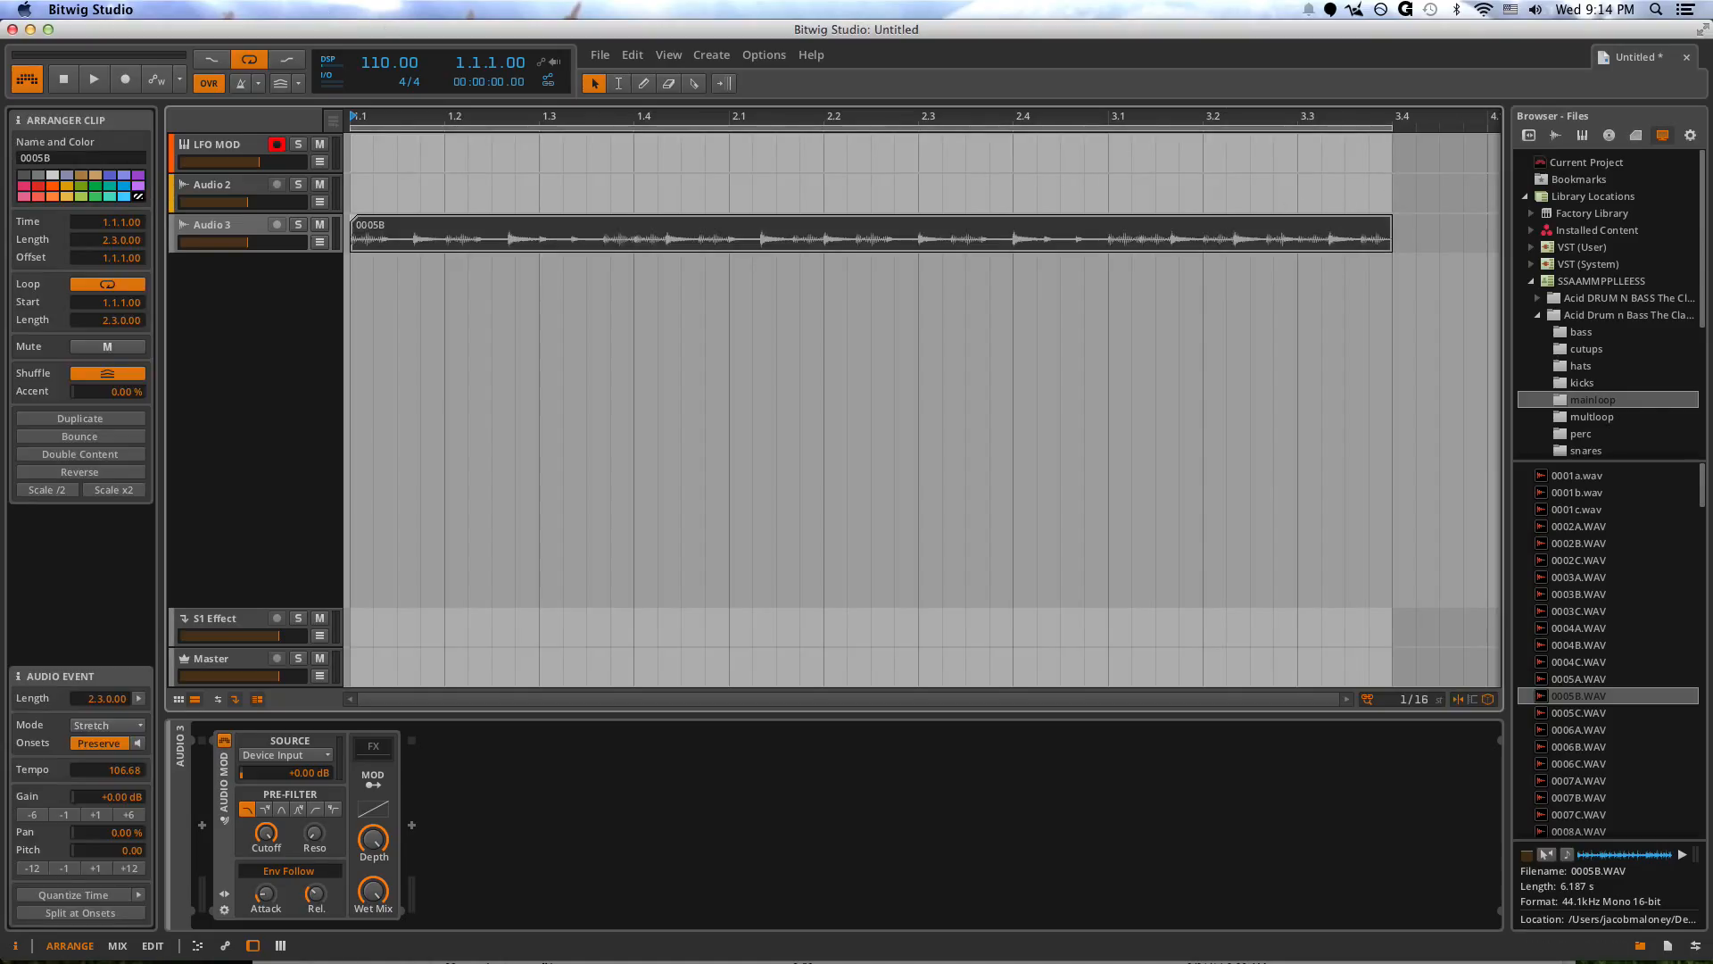
{"action": "key", "text": "space"}
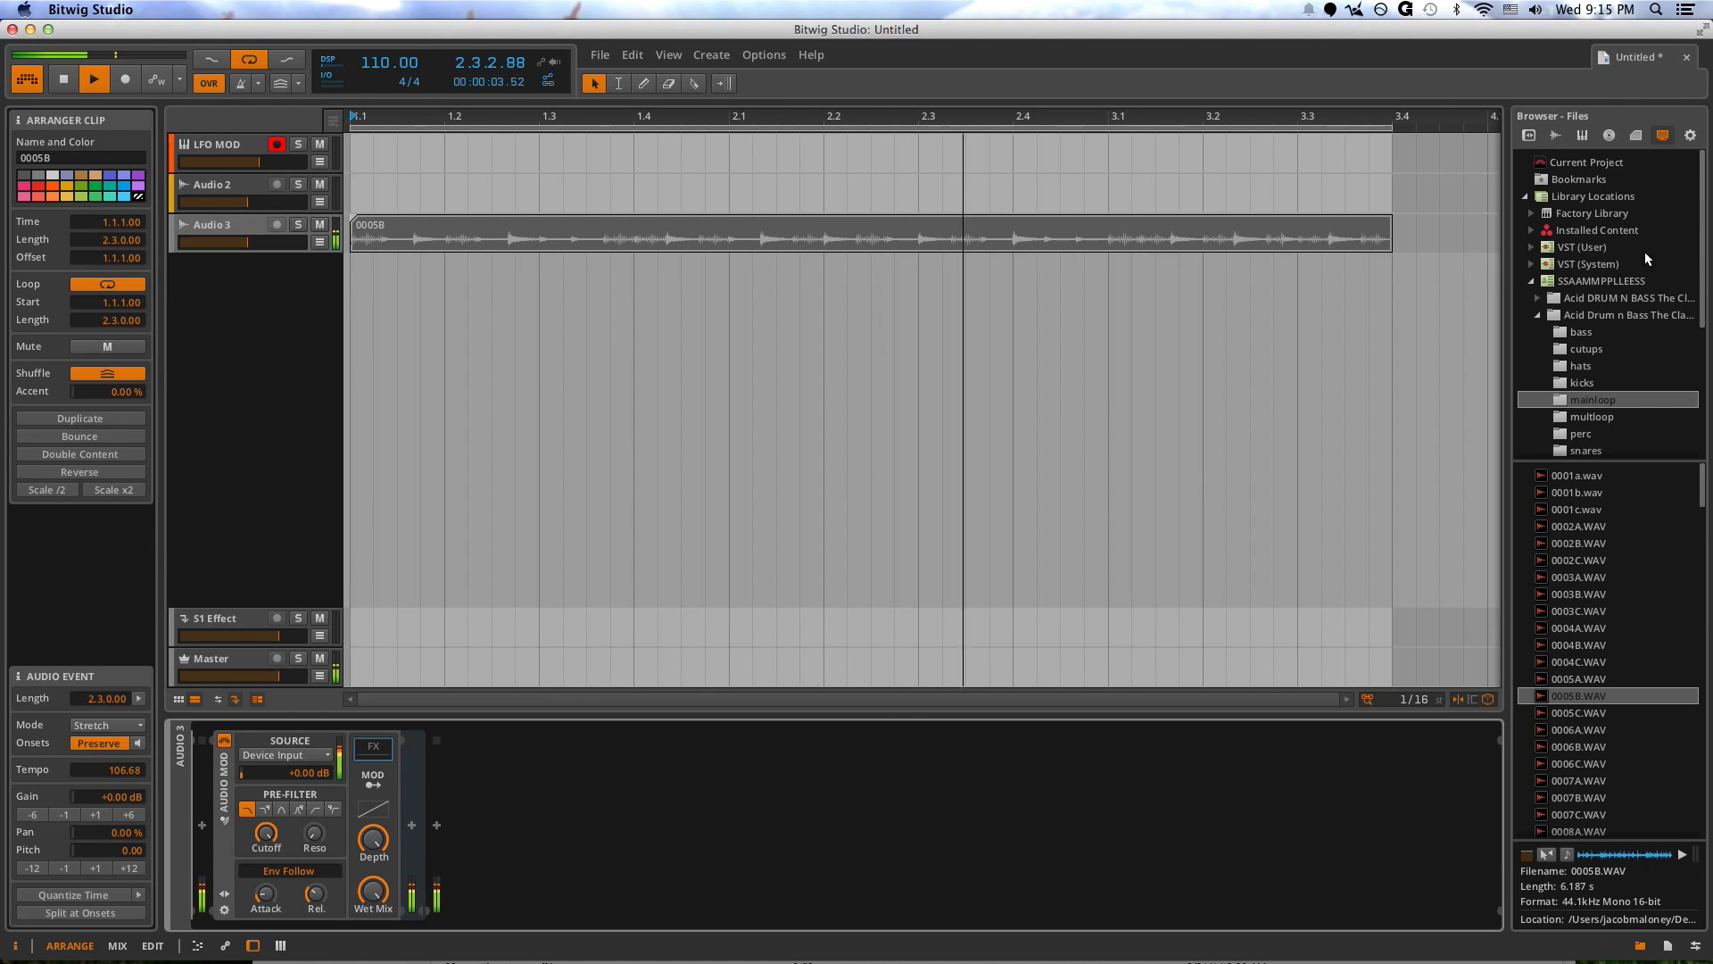
- Find the GTR Amp 2Cab Mono plug-in and insert it into Audio MOD's FX chain
{"action": "left_click", "coordinate": [374, 750]}
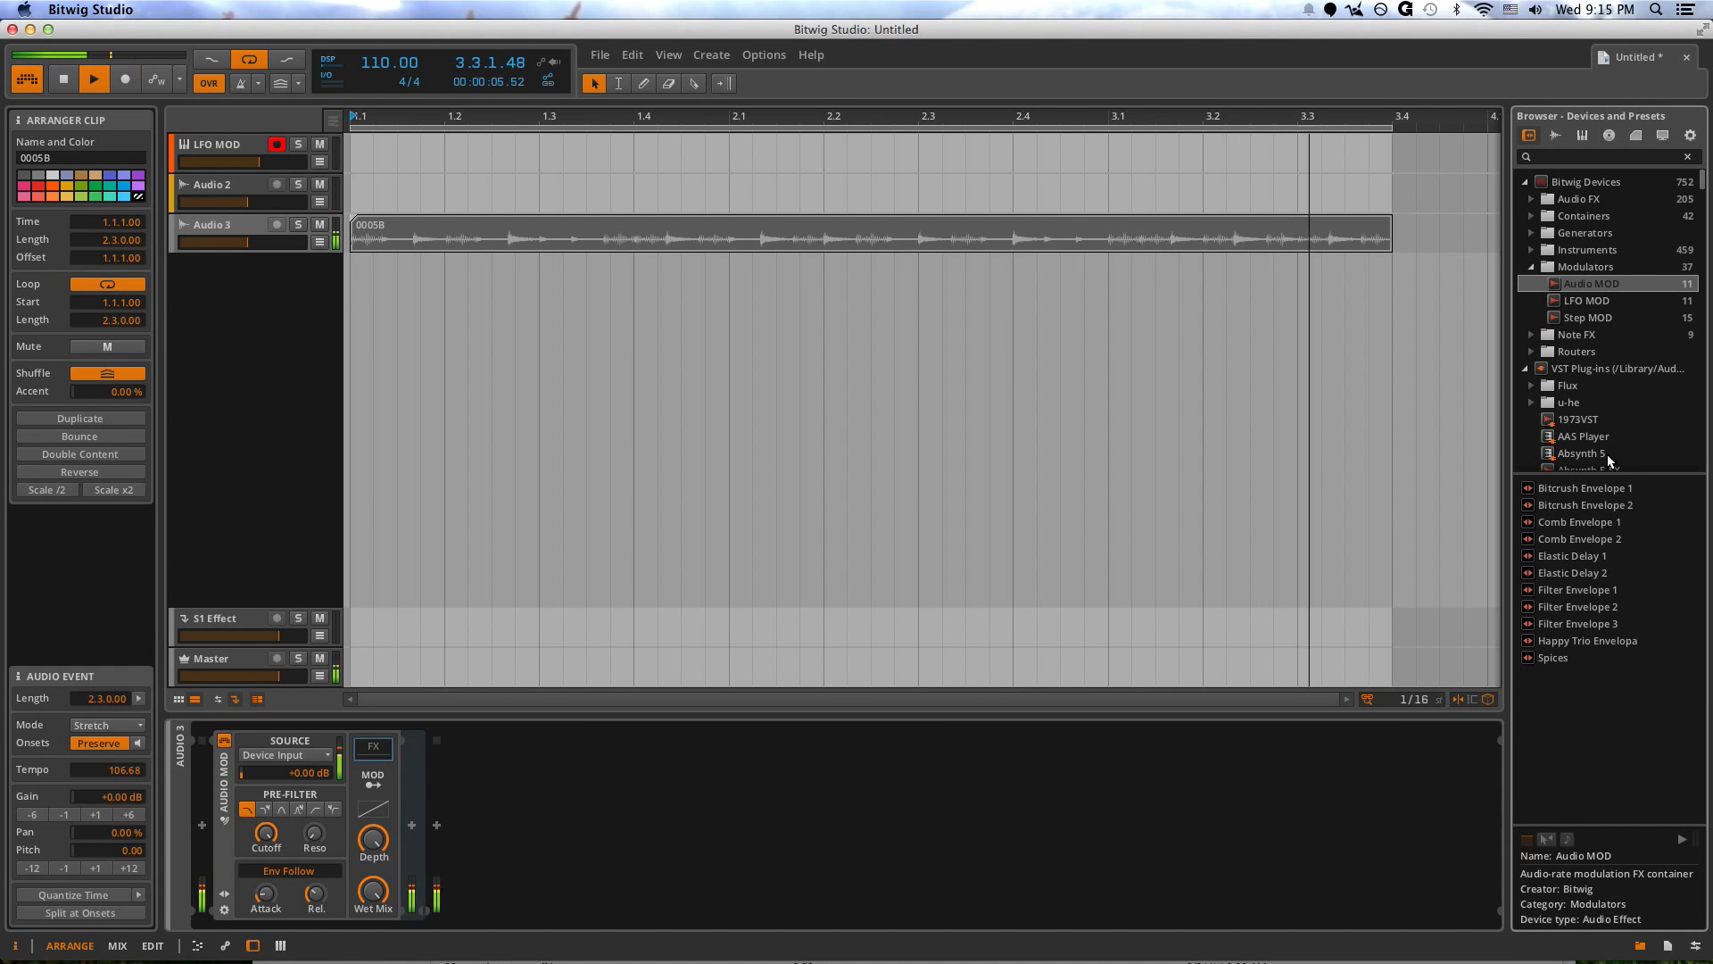
{"action": "scroll", "coordinate": [1608, 452], "scroll_direction": "down", "scroll_amount": 1}
{"action": "left_click_drag", "start_coordinate": [1695, 194], "coordinate": [1665, 399]}
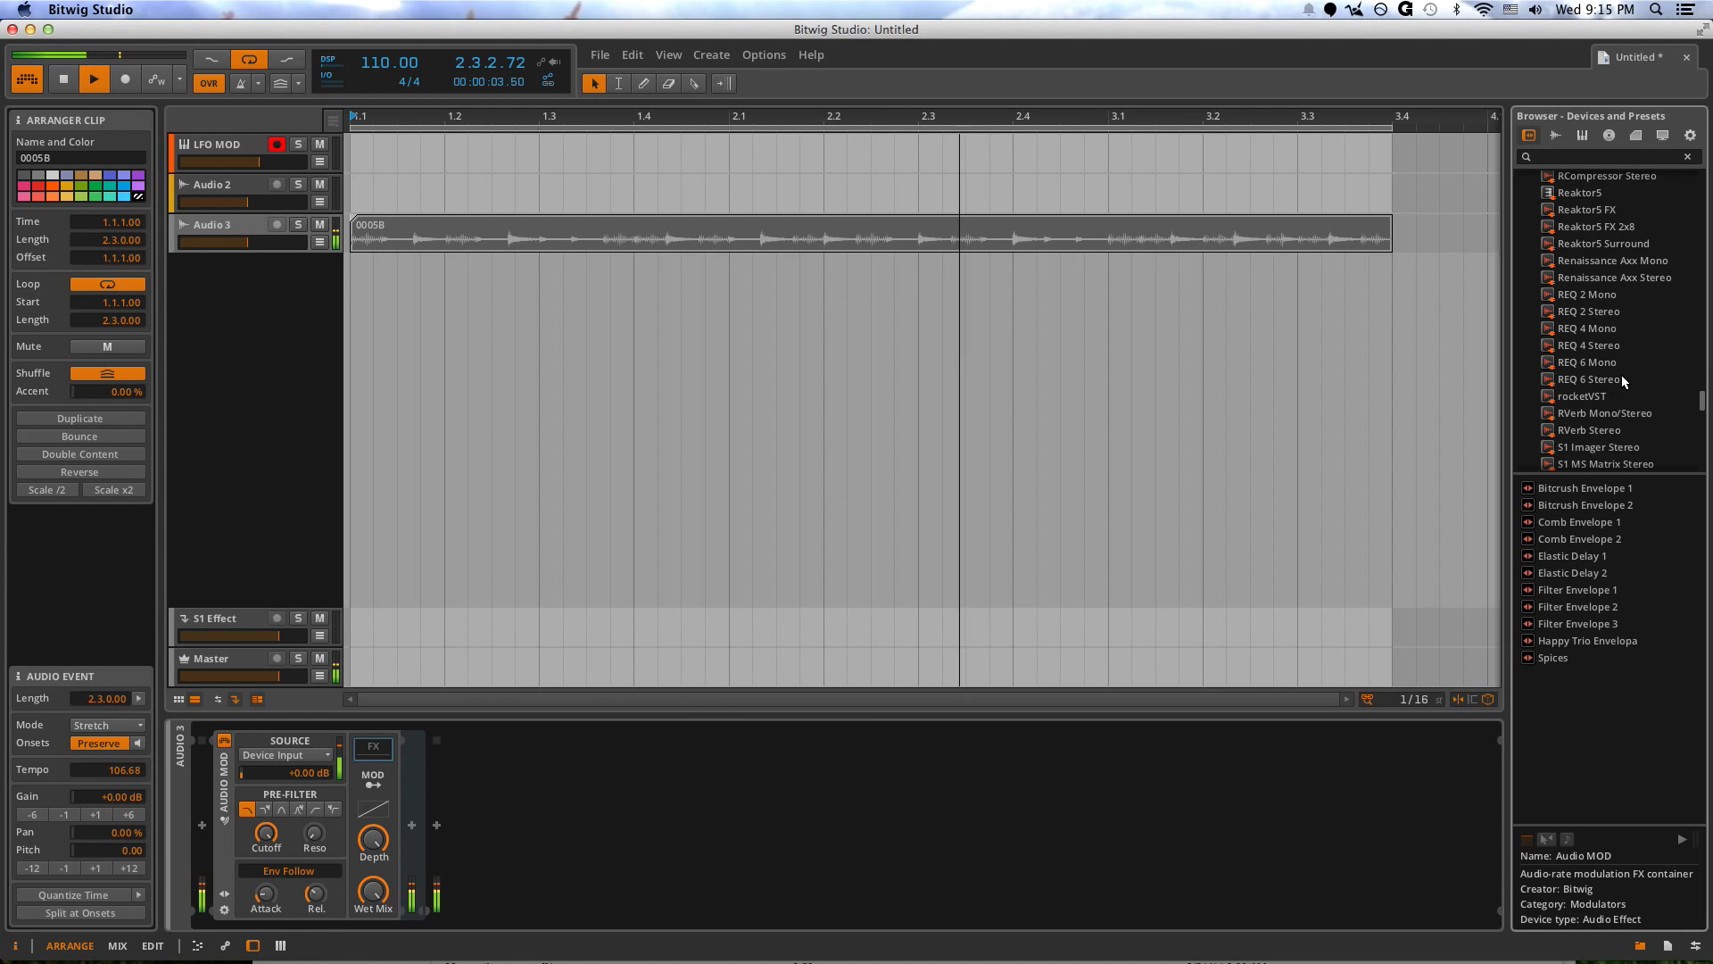
{"action": "scroll", "coordinate": [1621, 374], "scroll_direction": "up", "scroll_amount": 6}
{"action": "scroll", "coordinate": [1613, 366], "scroll_direction": "up", "scroll_amount": 8}
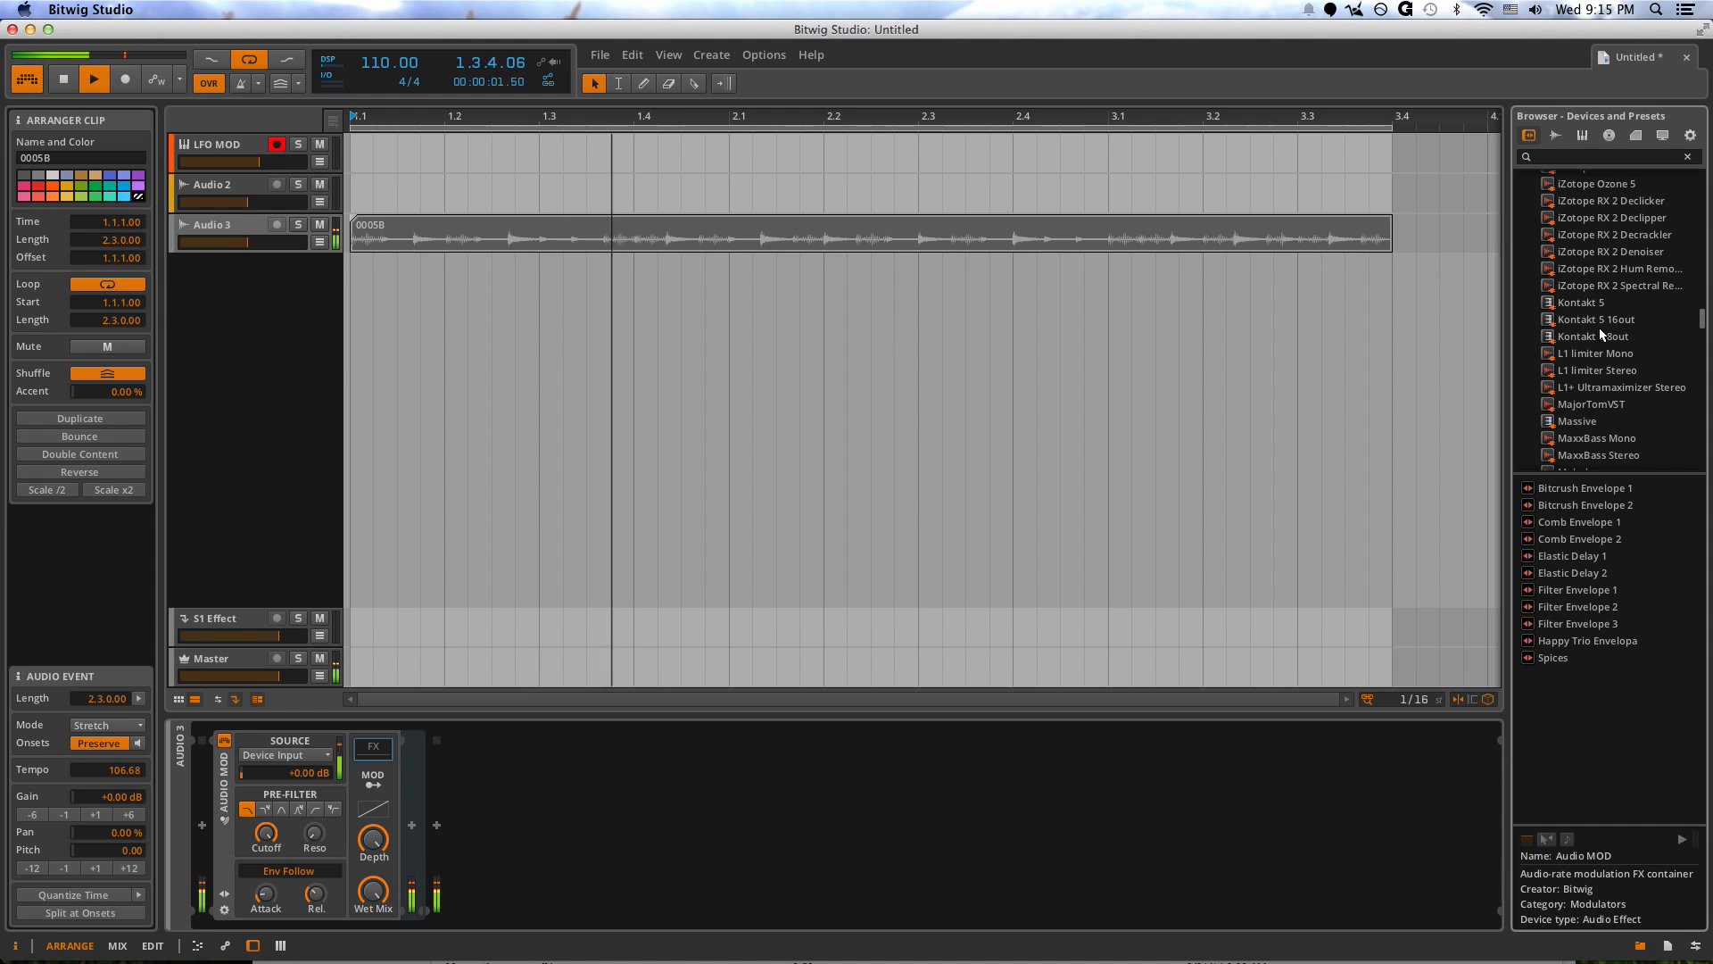
{"action": "left_click_drag", "start_coordinate": [1700, 319], "coordinate": [1703, 285]}
{"action": "left_click", "coordinate": [1697, 295]}
{"action": "scroll", "coordinate": [1569, 281], "scroll_direction": "up", "scroll_amount": 5}
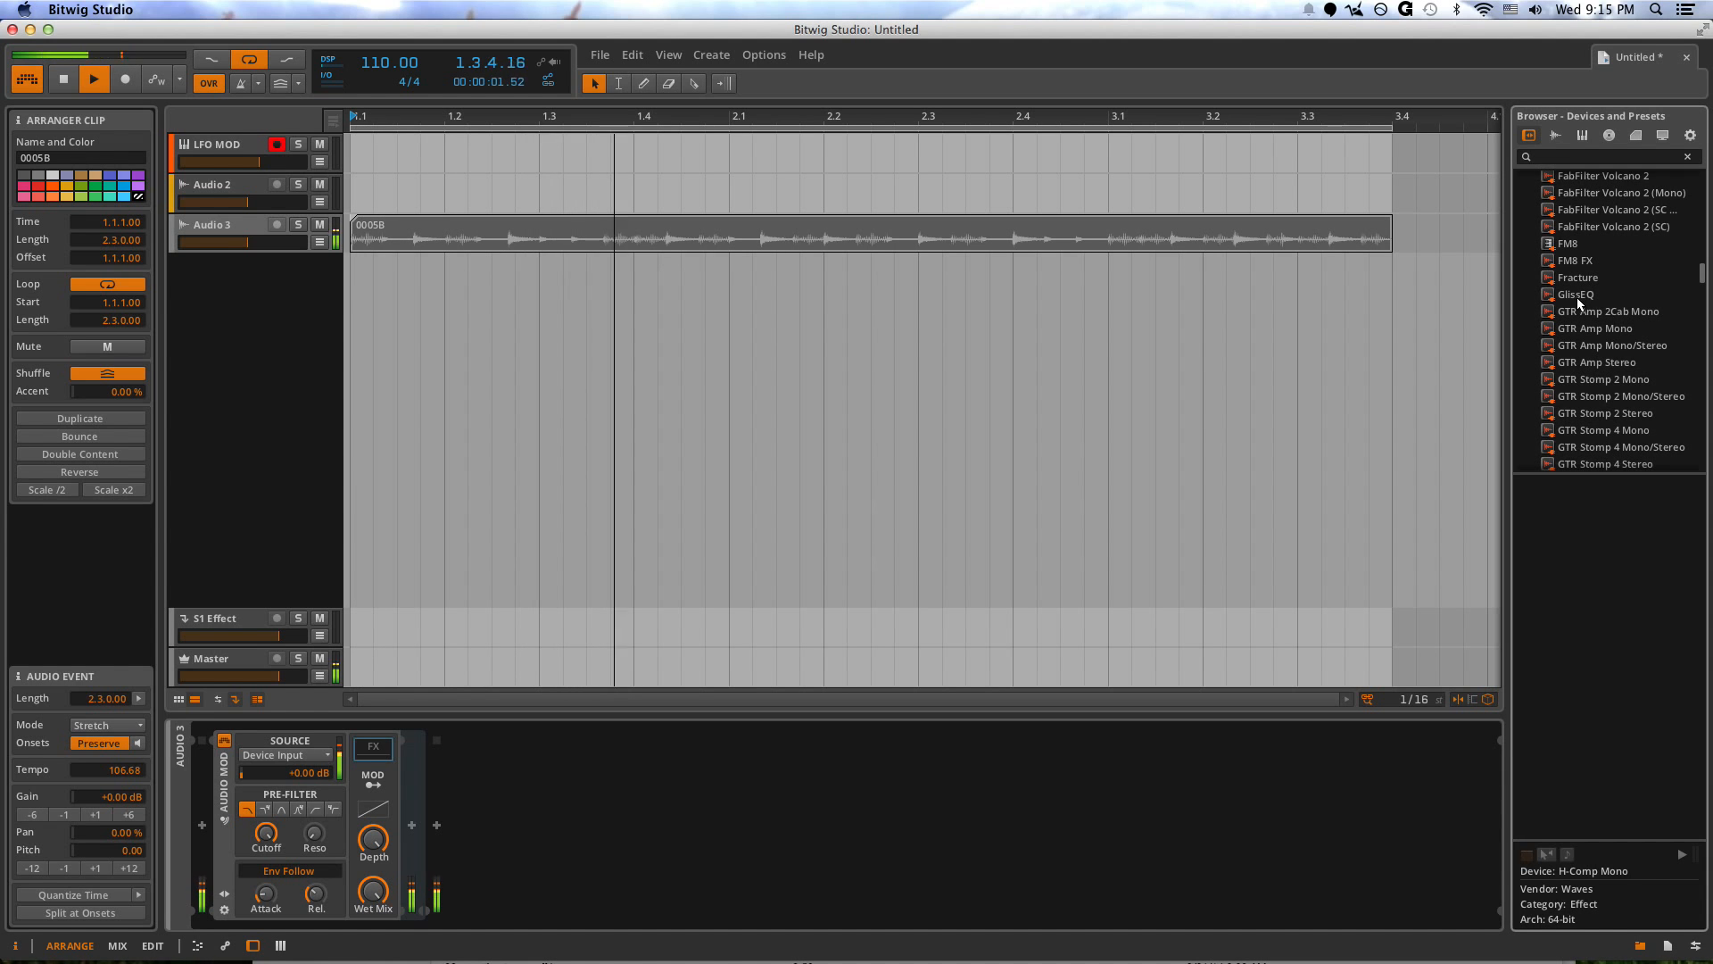
{"action": "left_click_drag", "start_coordinate": [1582, 311], "coordinate": [371, 749]}
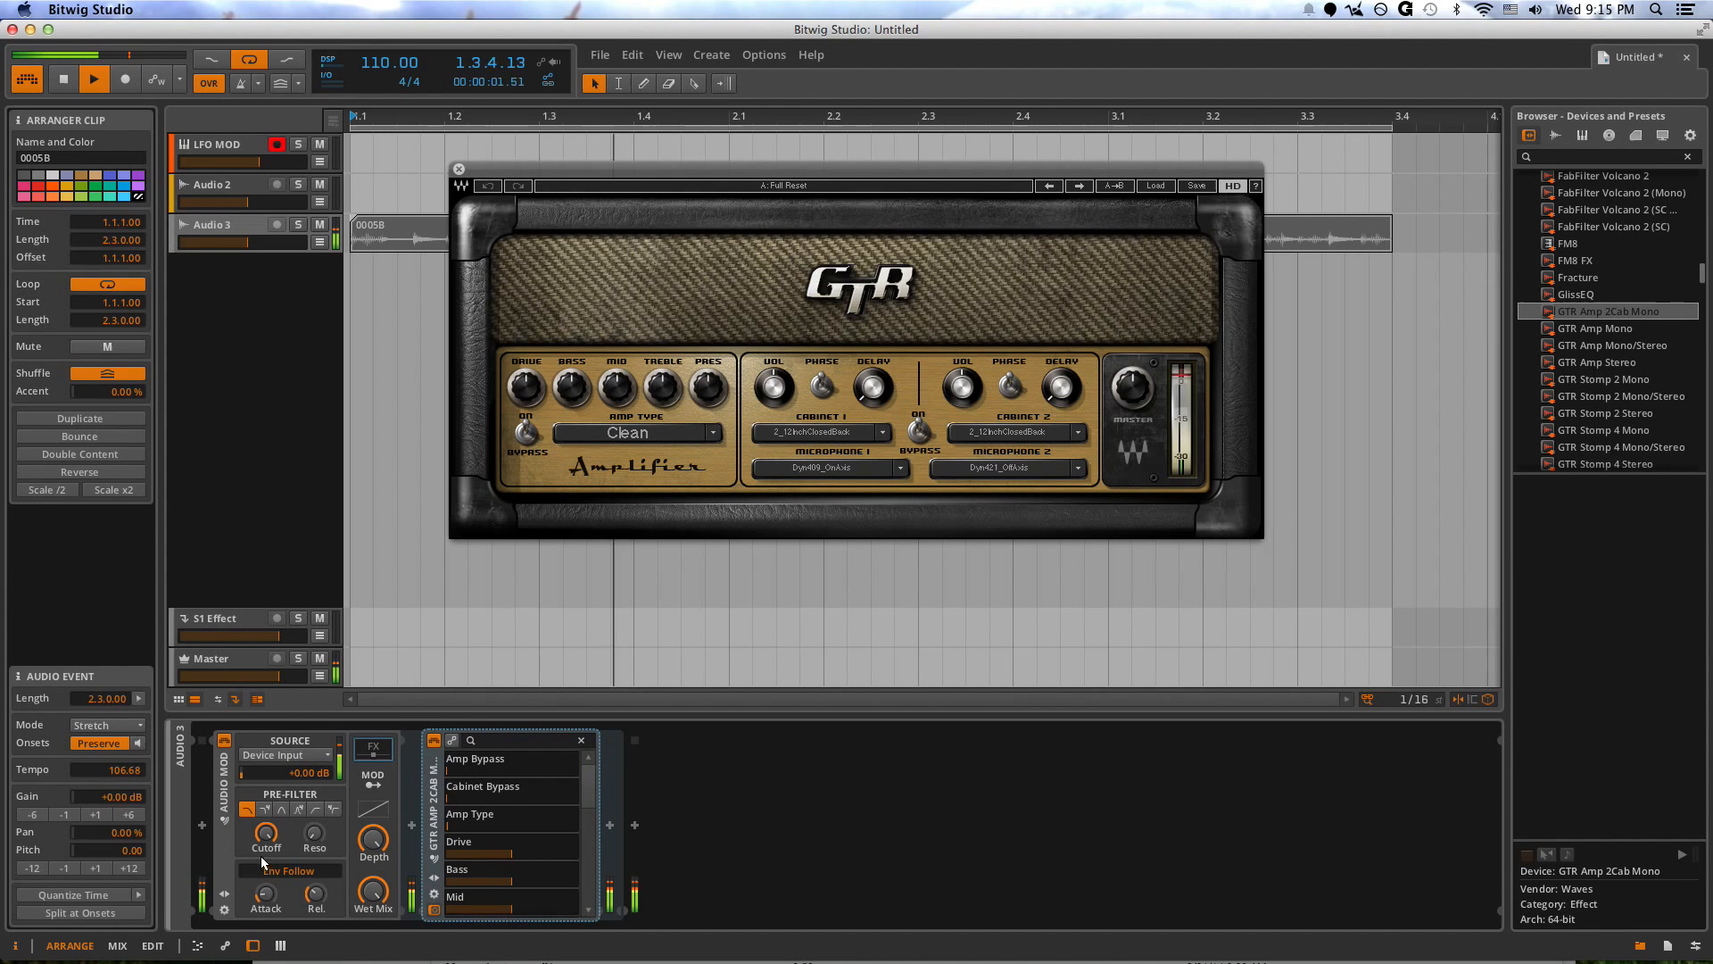
- Reduce Audio MOD's Depth and assign its modulation to the amp's Amp Bypass, Drive and, at about +0.41, Bass
{"action": "left_click_drag", "start_coordinate": [371, 842], "coordinate": [372, 862]}
{"action": "left_click", "coordinate": [373, 780]}
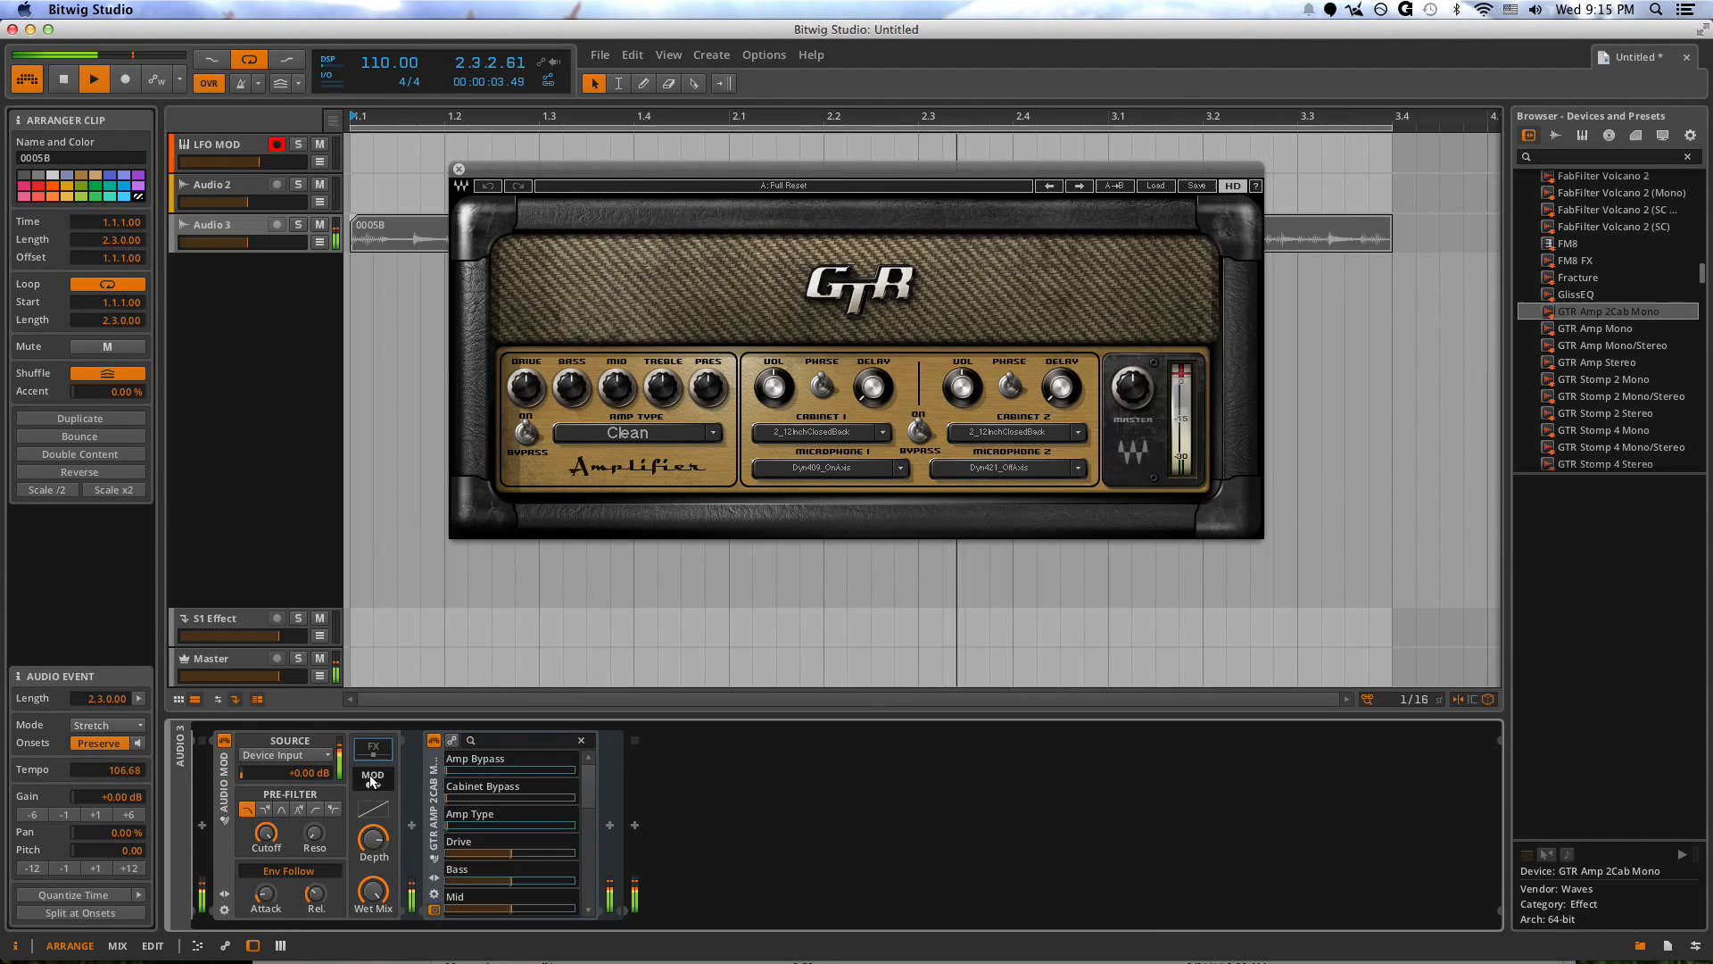
{"action": "left_click_drag", "start_coordinate": [512, 773], "coordinate": [459, 816]}
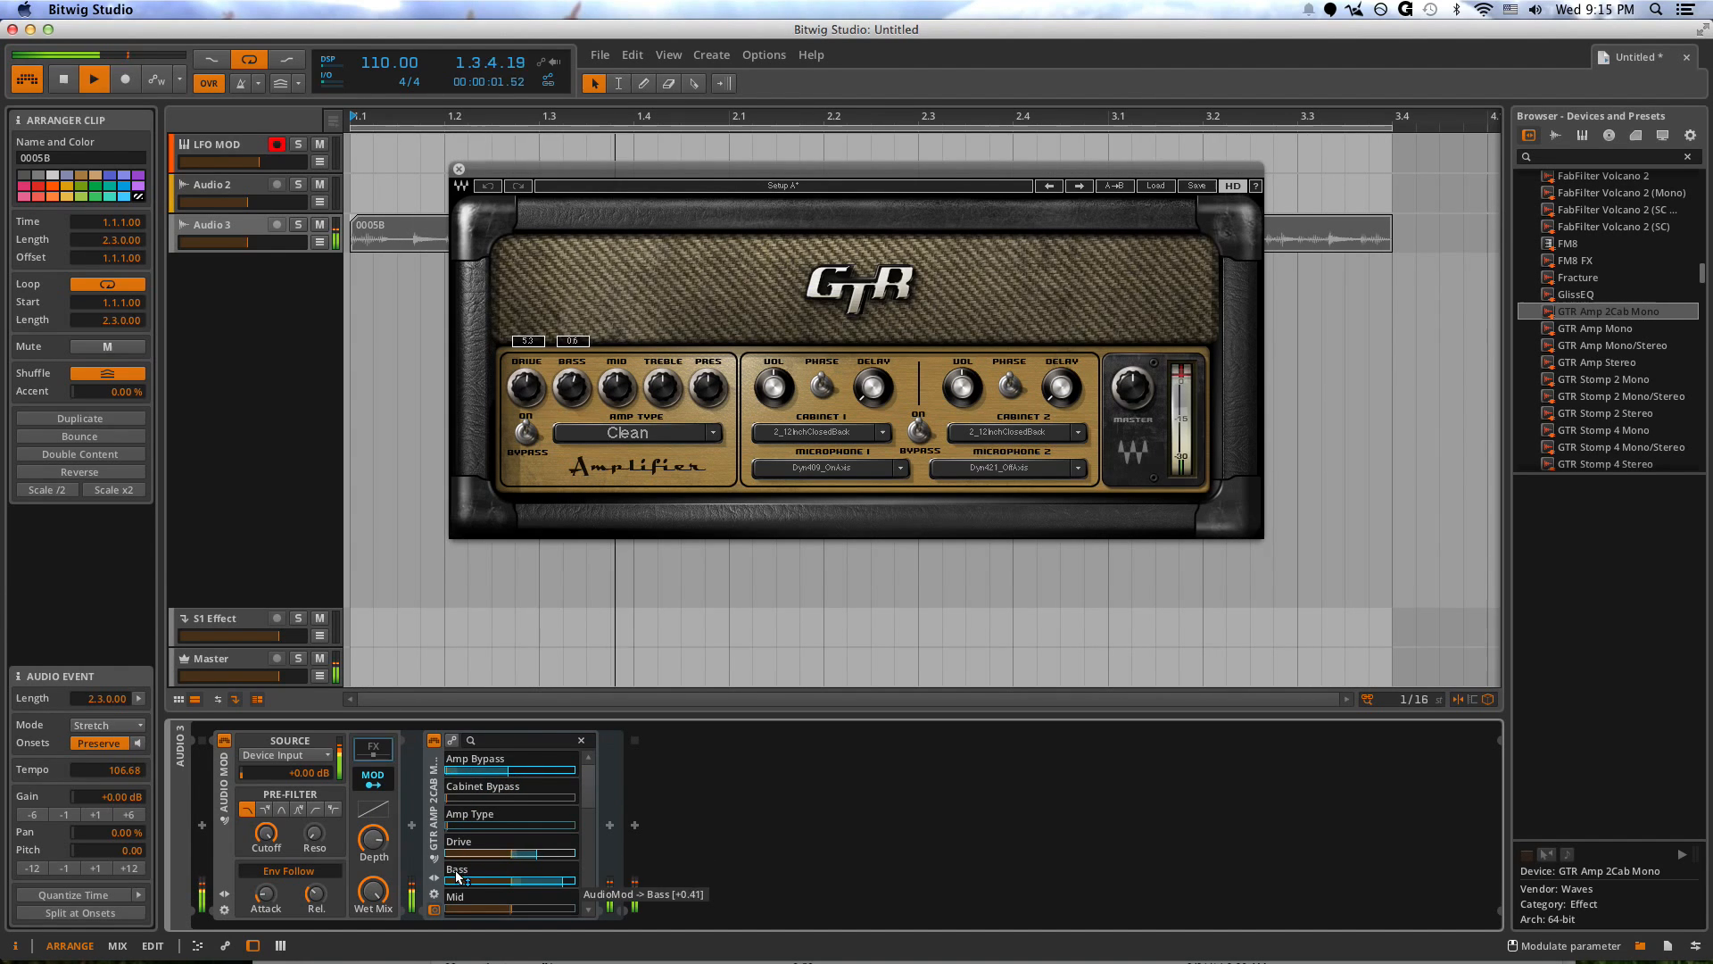
- Assign the Audio MOD modulation to the amp's Mid, Treble and Presence, and to Cabinet 1 at about +0.09
{"action": "scroll", "coordinate": [473, 871], "scroll_direction": "down", "scroll_amount": 1}
{"action": "mouse_move", "coordinate": [482, 874]}
{"action": "left_mouse_down"}
{"action": "mouse_move", "coordinate": [469, 823]}
{"action": "mouse_move", "coordinate": [461, 848]}
{"action": "left_mouse_up"}
{"action": "scroll", "coordinate": [475, 874], "scroll_direction": "down", "scroll_amount": 2}
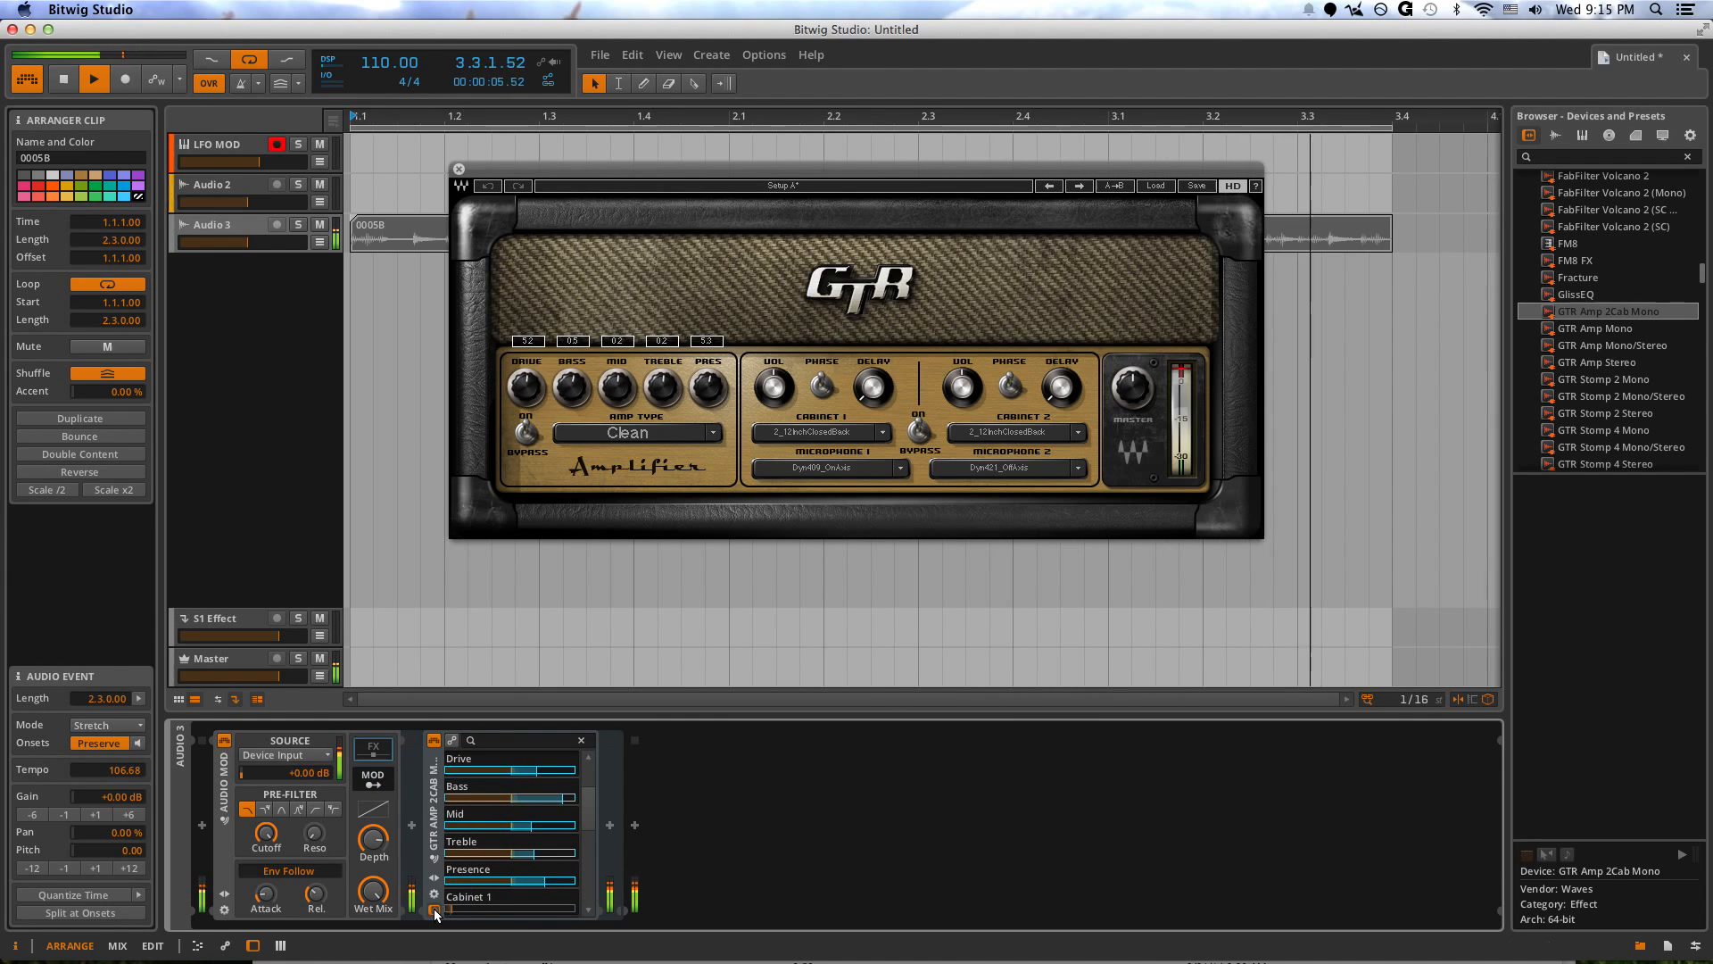
{"action": "mouse_move", "coordinate": [459, 909]}
{"action": "left_mouse_down"}
{"action": "mouse_move", "coordinate": [460, 869]}
{"action": "mouse_move", "coordinate": [460, 886]}
{"action": "left_mouse_up"}
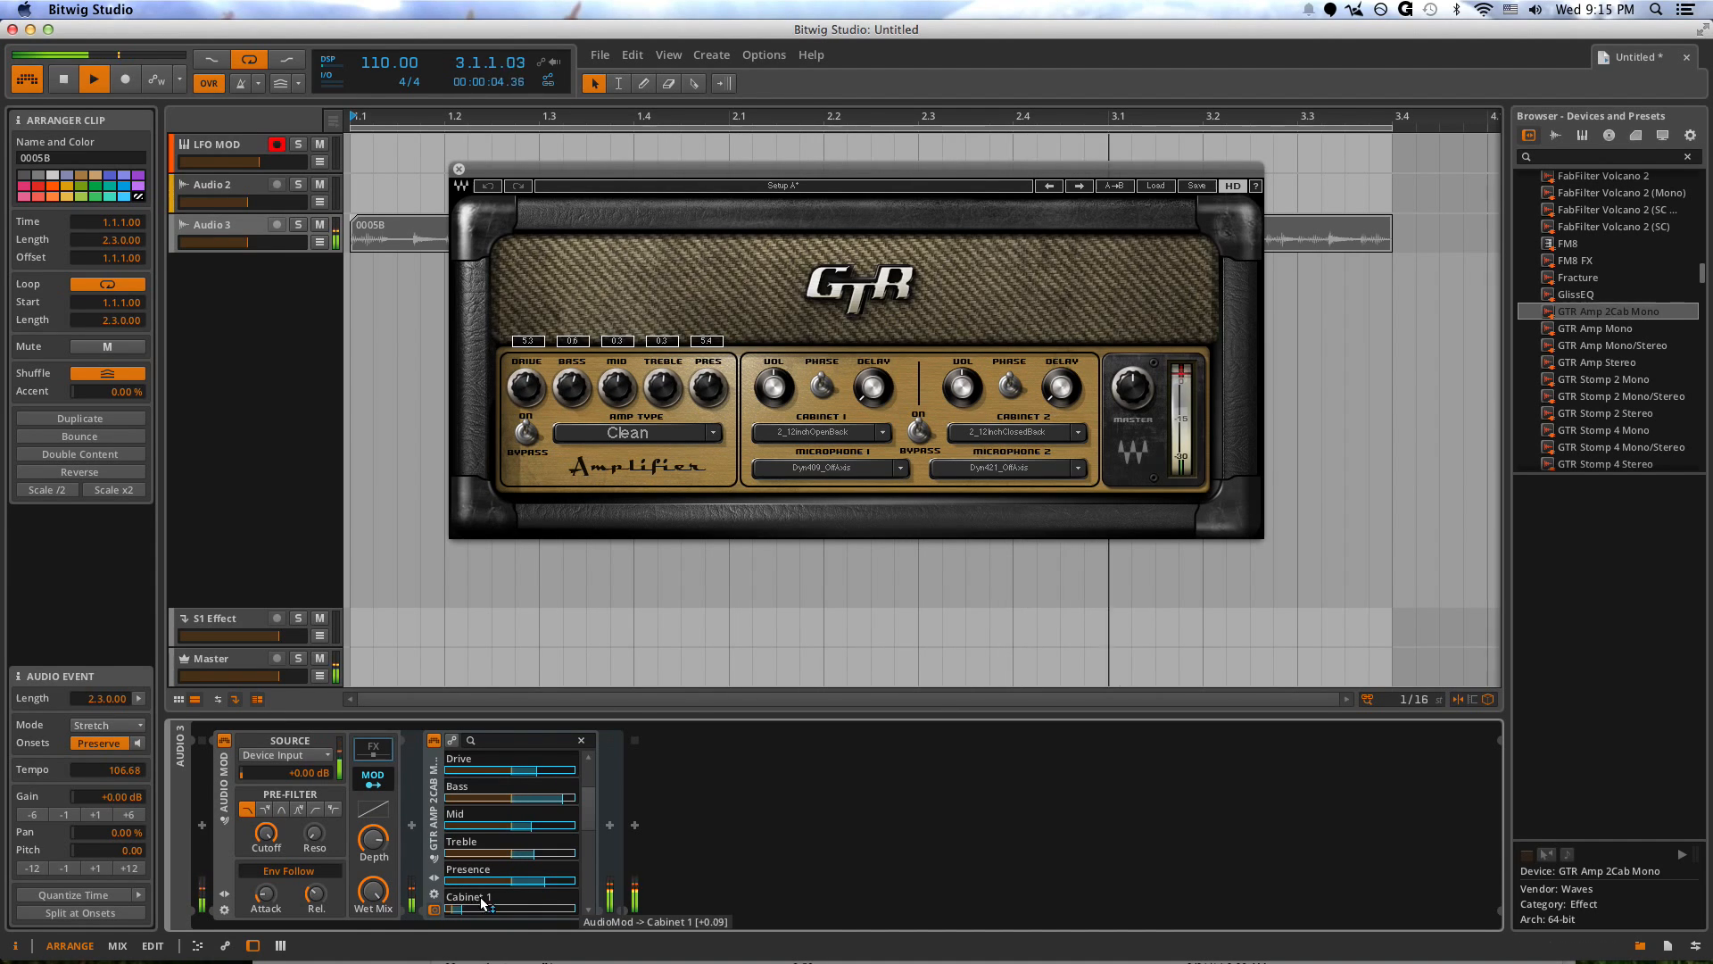
- Deactivate GTR Amp 2Cab Mono, stop playback and delete the amp from Audio MOD's FX chain
{"action": "left_click", "coordinate": [433, 740]}
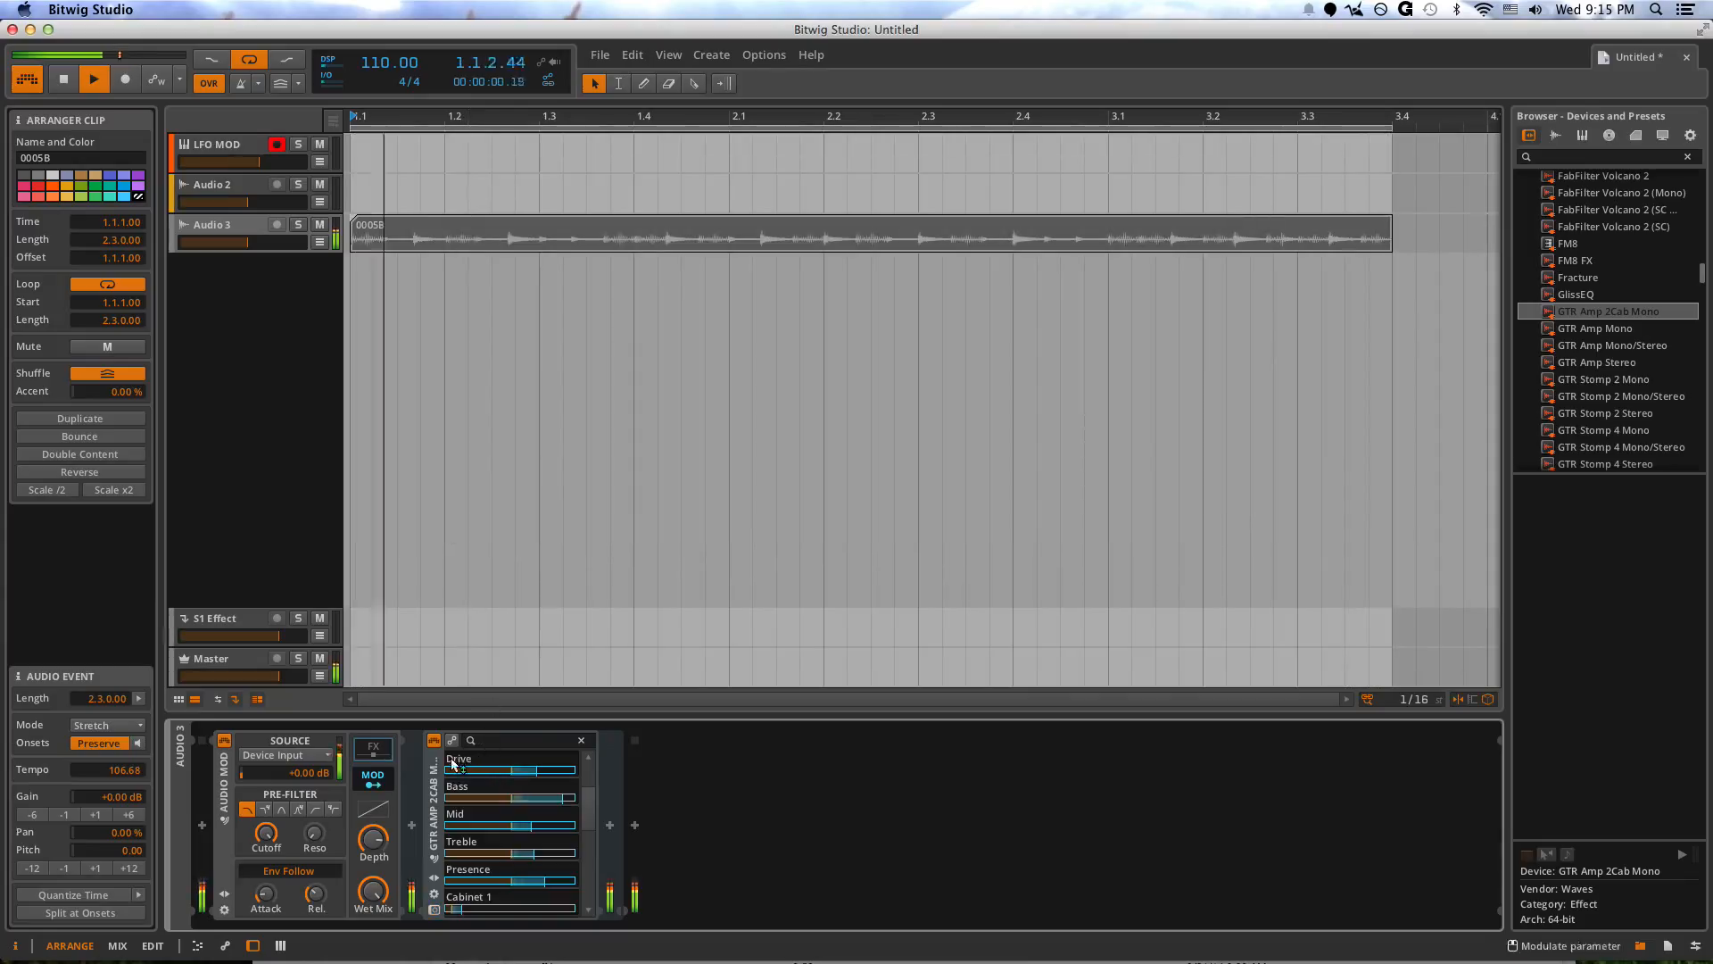
{"action": "left_click", "coordinate": [434, 741]}
{"action": "key", "text": "space"}
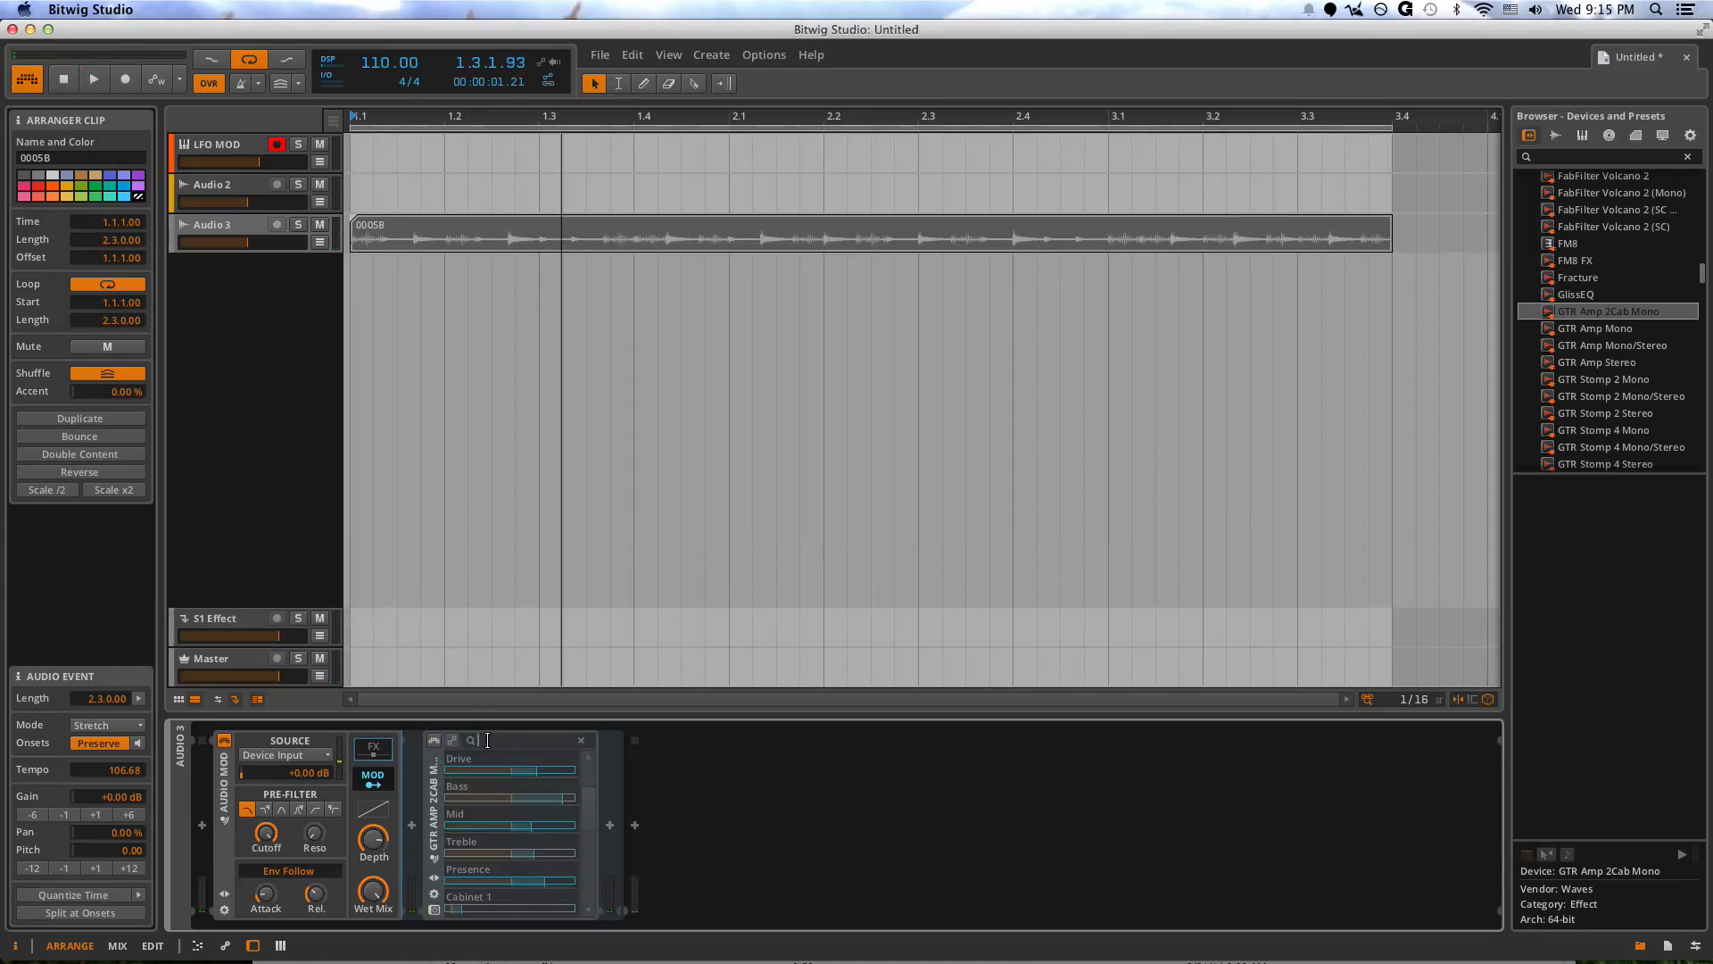
{"action": "left_click", "coordinate": [429, 800]}
{"action": "key", "text": "Delete"}
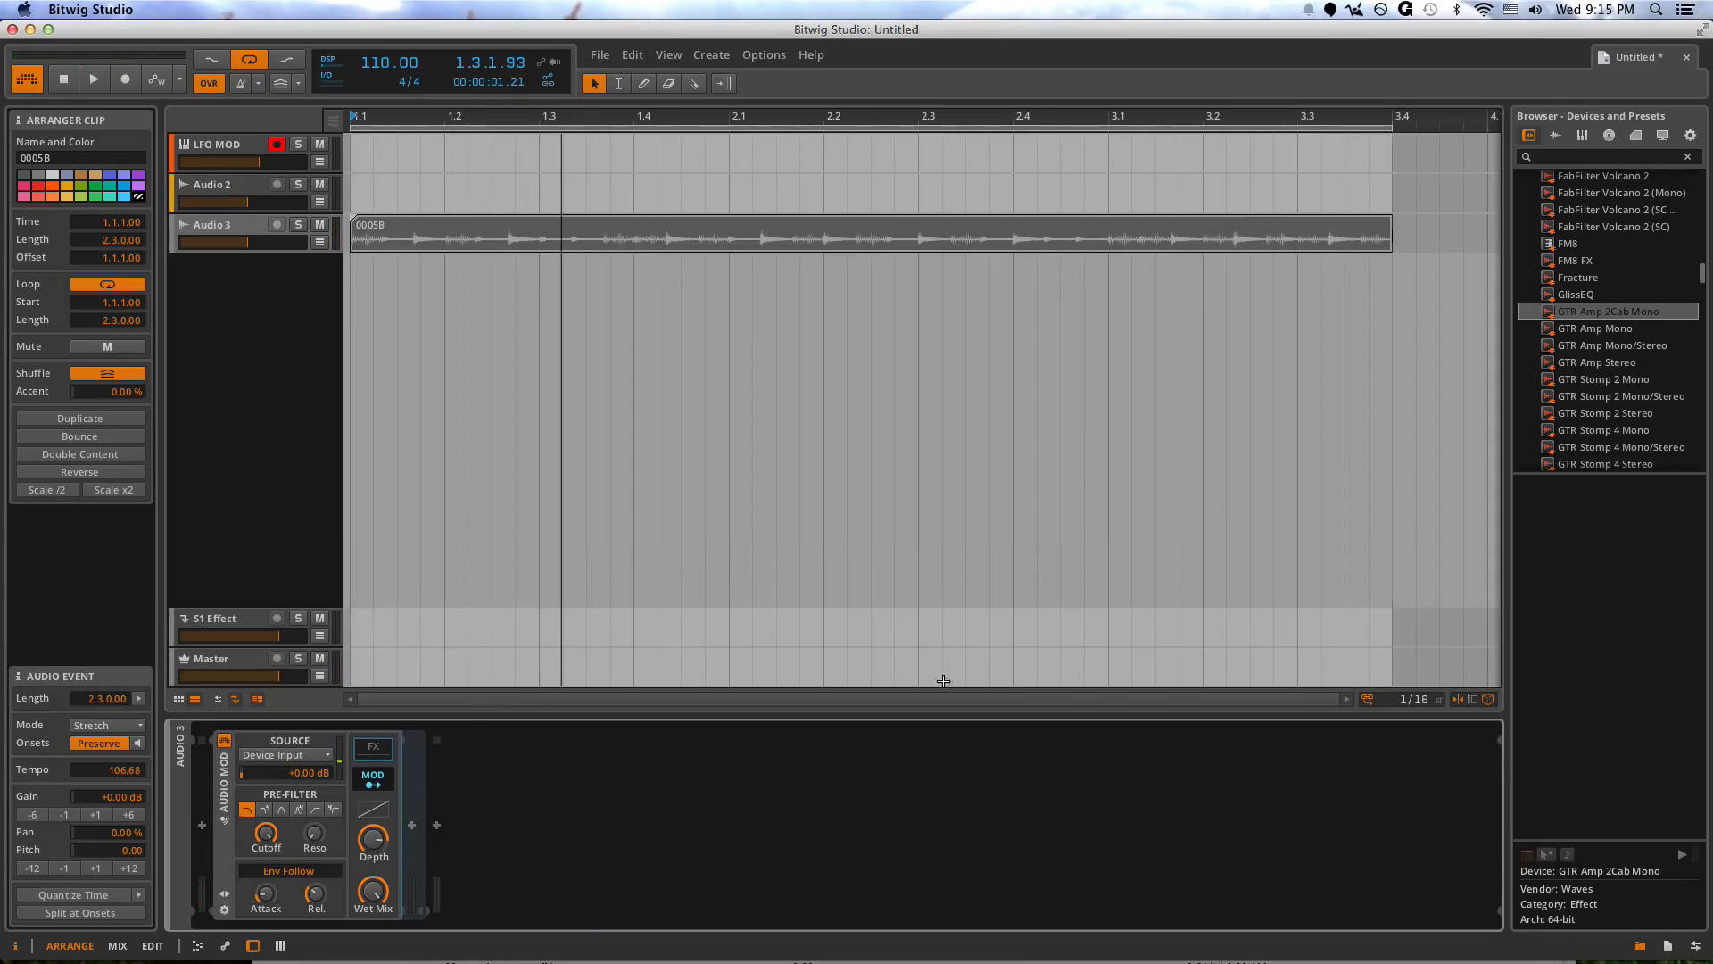
- Insert Bitwig's Reverb from the Audio FX devices into Audio MOD's FX chain
{"action": "scroll", "coordinate": [1684, 392], "scroll_direction": "down", "scroll_amount": 3}
{"action": "left_click_drag", "start_coordinate": [1702, 288], "coordinate": [1704, 179]}
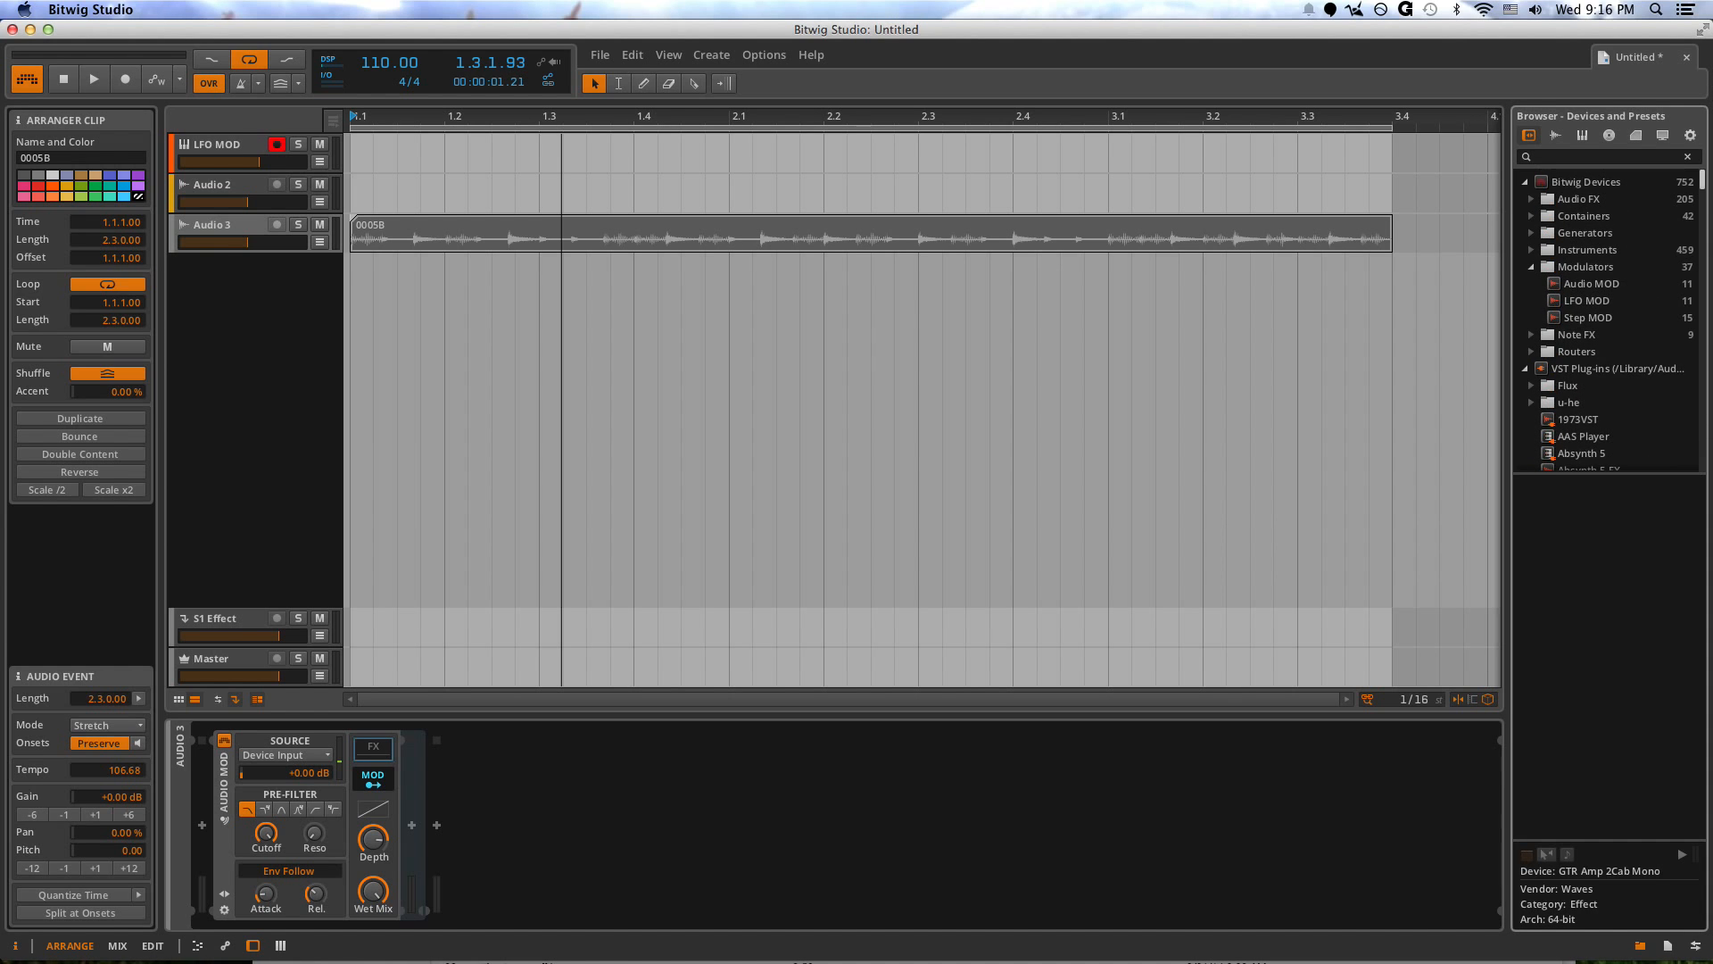
{"action": "left_click", "coordinate": [1533, 200]}
{"action": "scroll", "coordinate": [1552, 315], "scroll_direction": "down", "scroll_amount": 6}
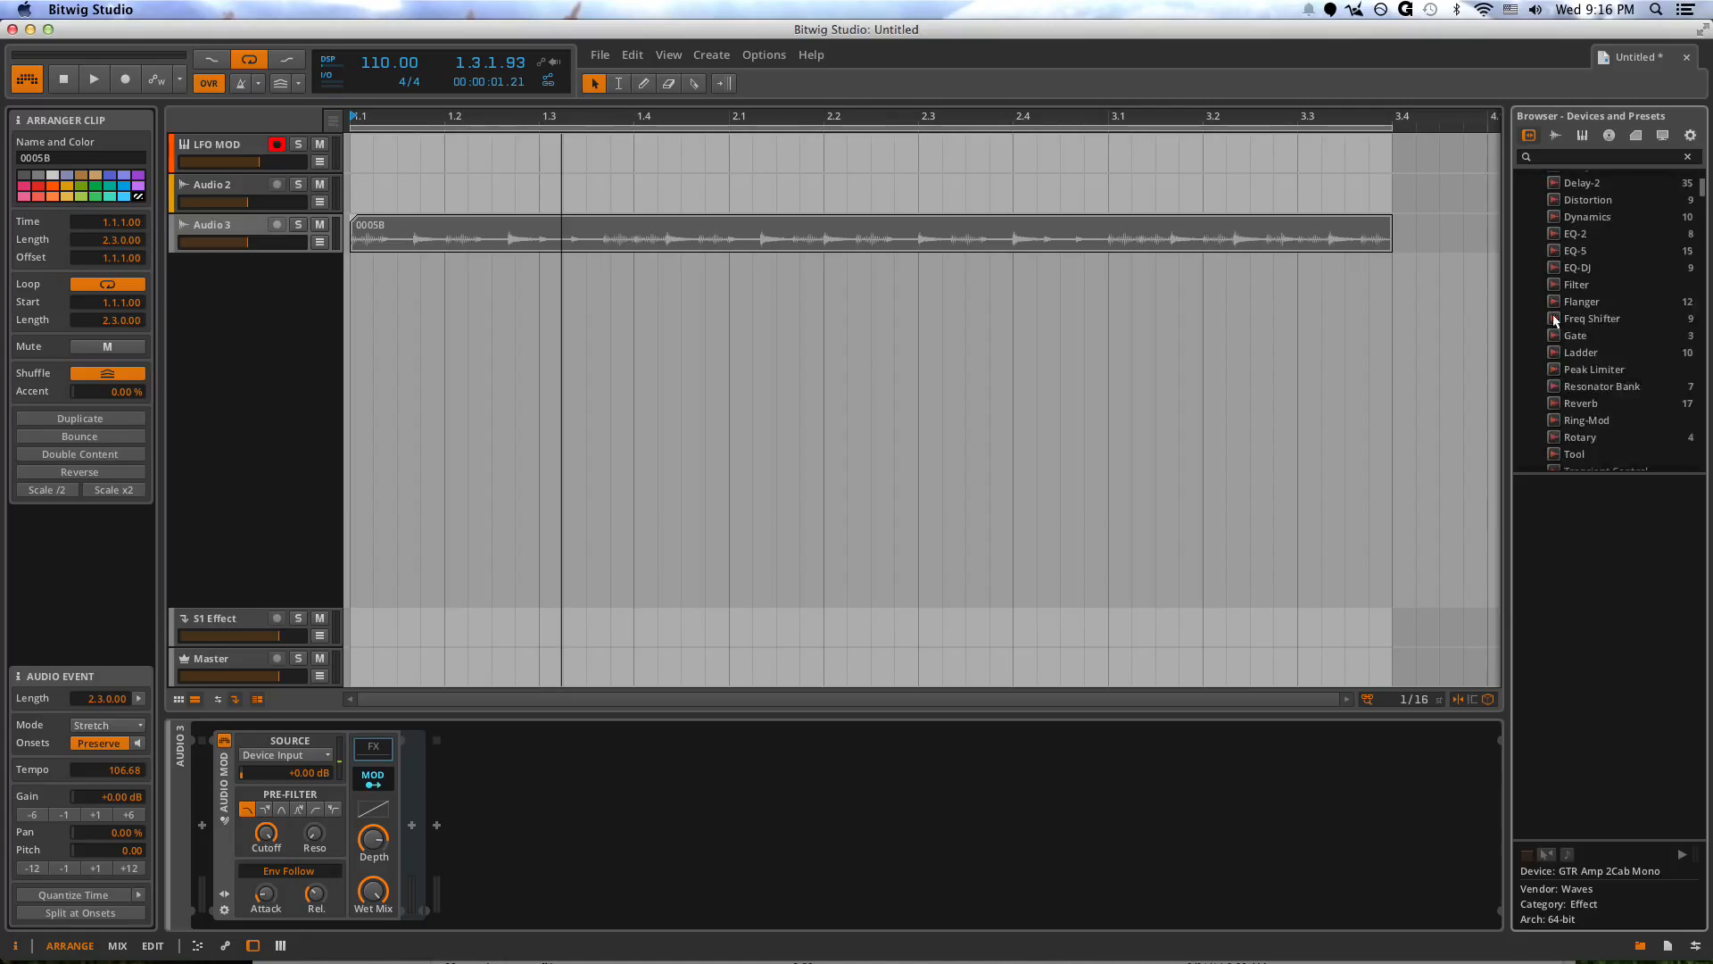
{"action": "scroll", "coordinate": [1587, 355], "scroll_direction": "up", "scroll_amount": 5}
{"action": "left_click_drag", "start_coordinate": [1587, 362], "coordinate": [375, 772]}
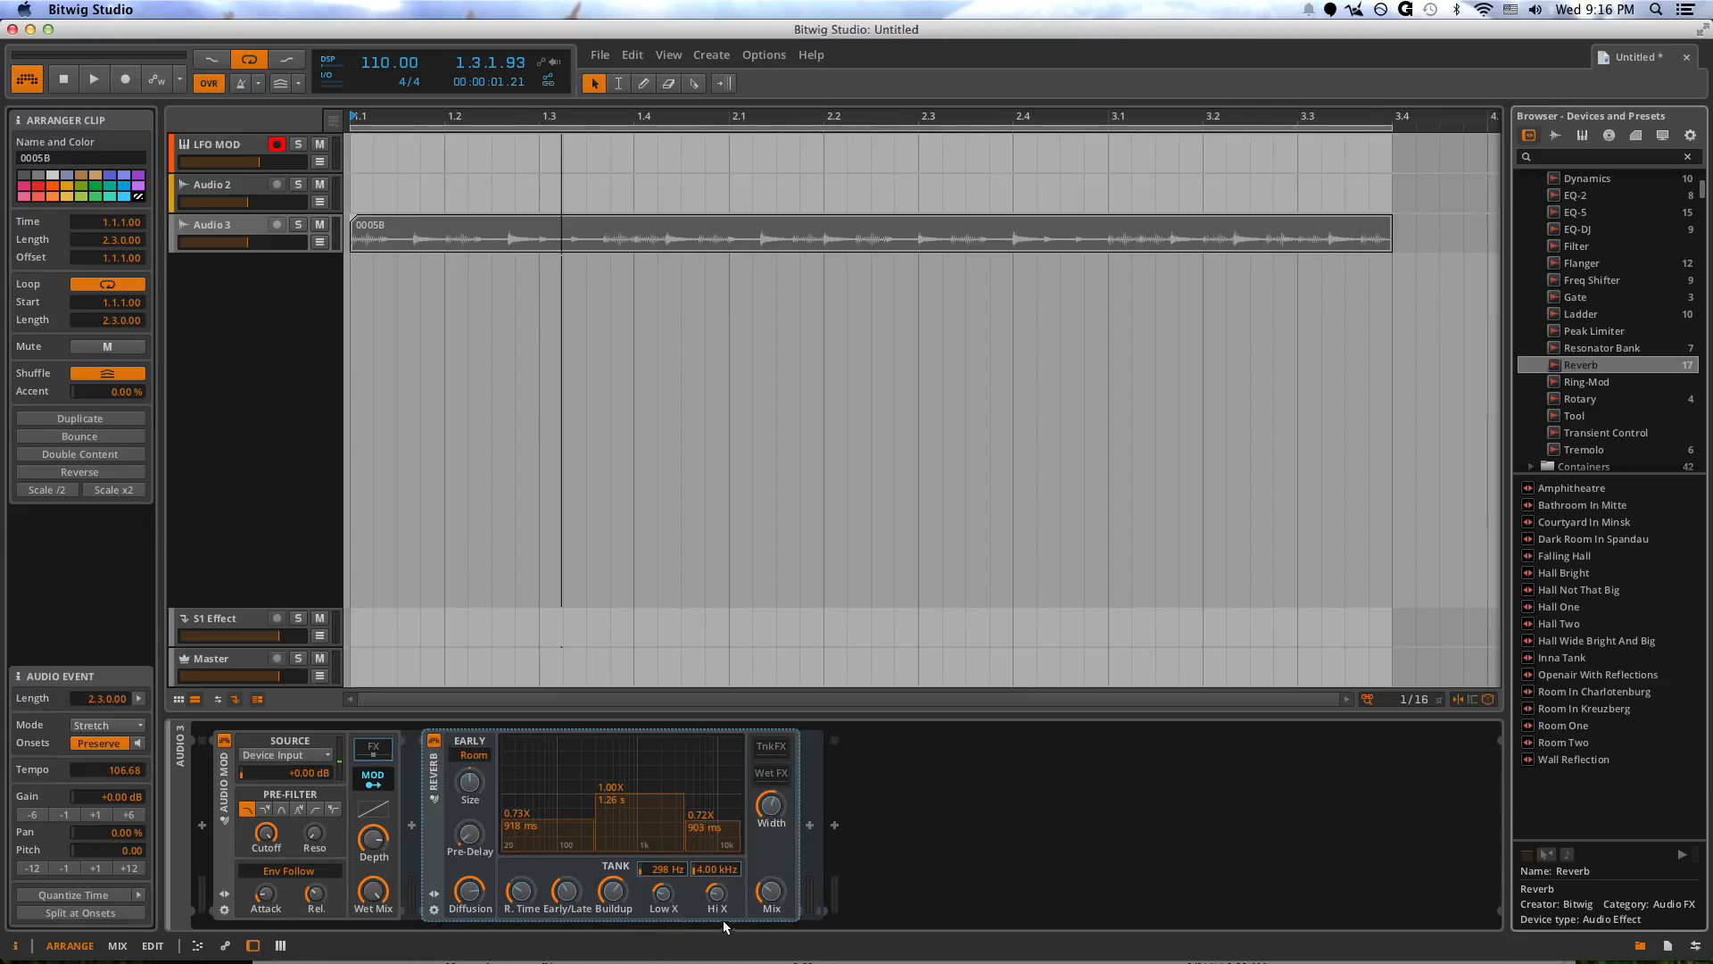
- Assign Audio MOD's modulation to the Reverb's Mix, R. Time, Diffusion, Pre-Delay and Width, Early/Late at about -0.48 and Room Size at about +0.24
{"action": "left_click_drag", "start_coordinate": [773, 897], "coordinate": [773, 897]}
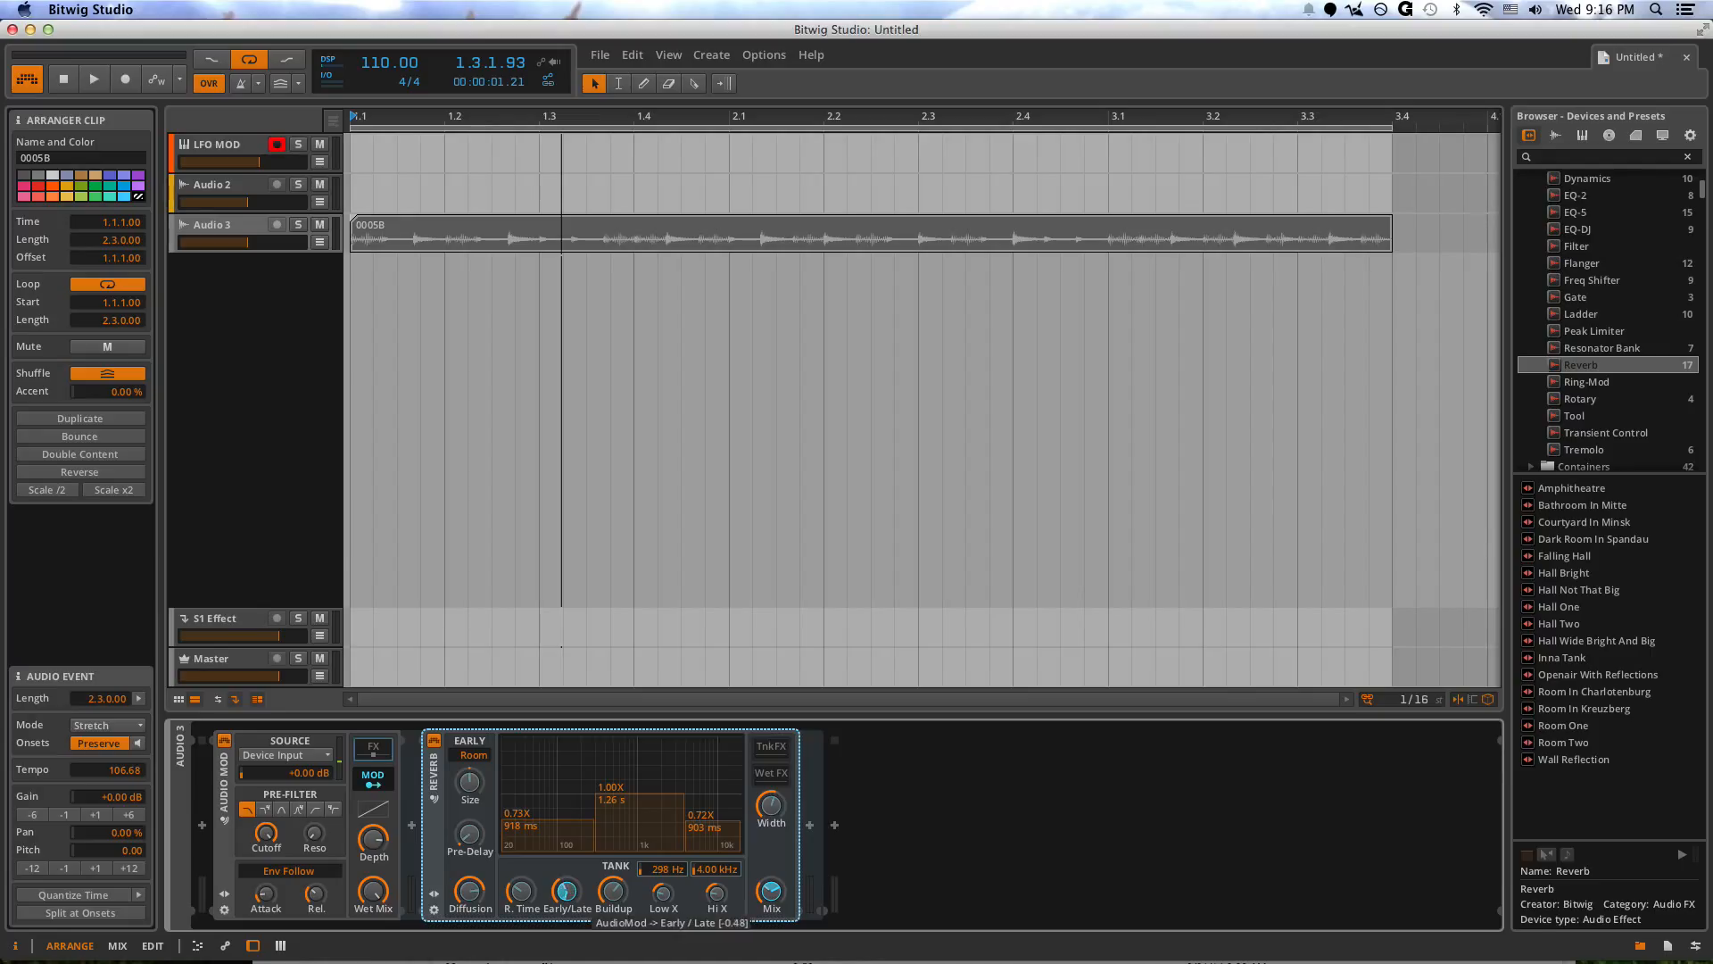
{"action": "left_click_drag", "start_coordinate": [520, 891], "coordinate": [518, 896]}
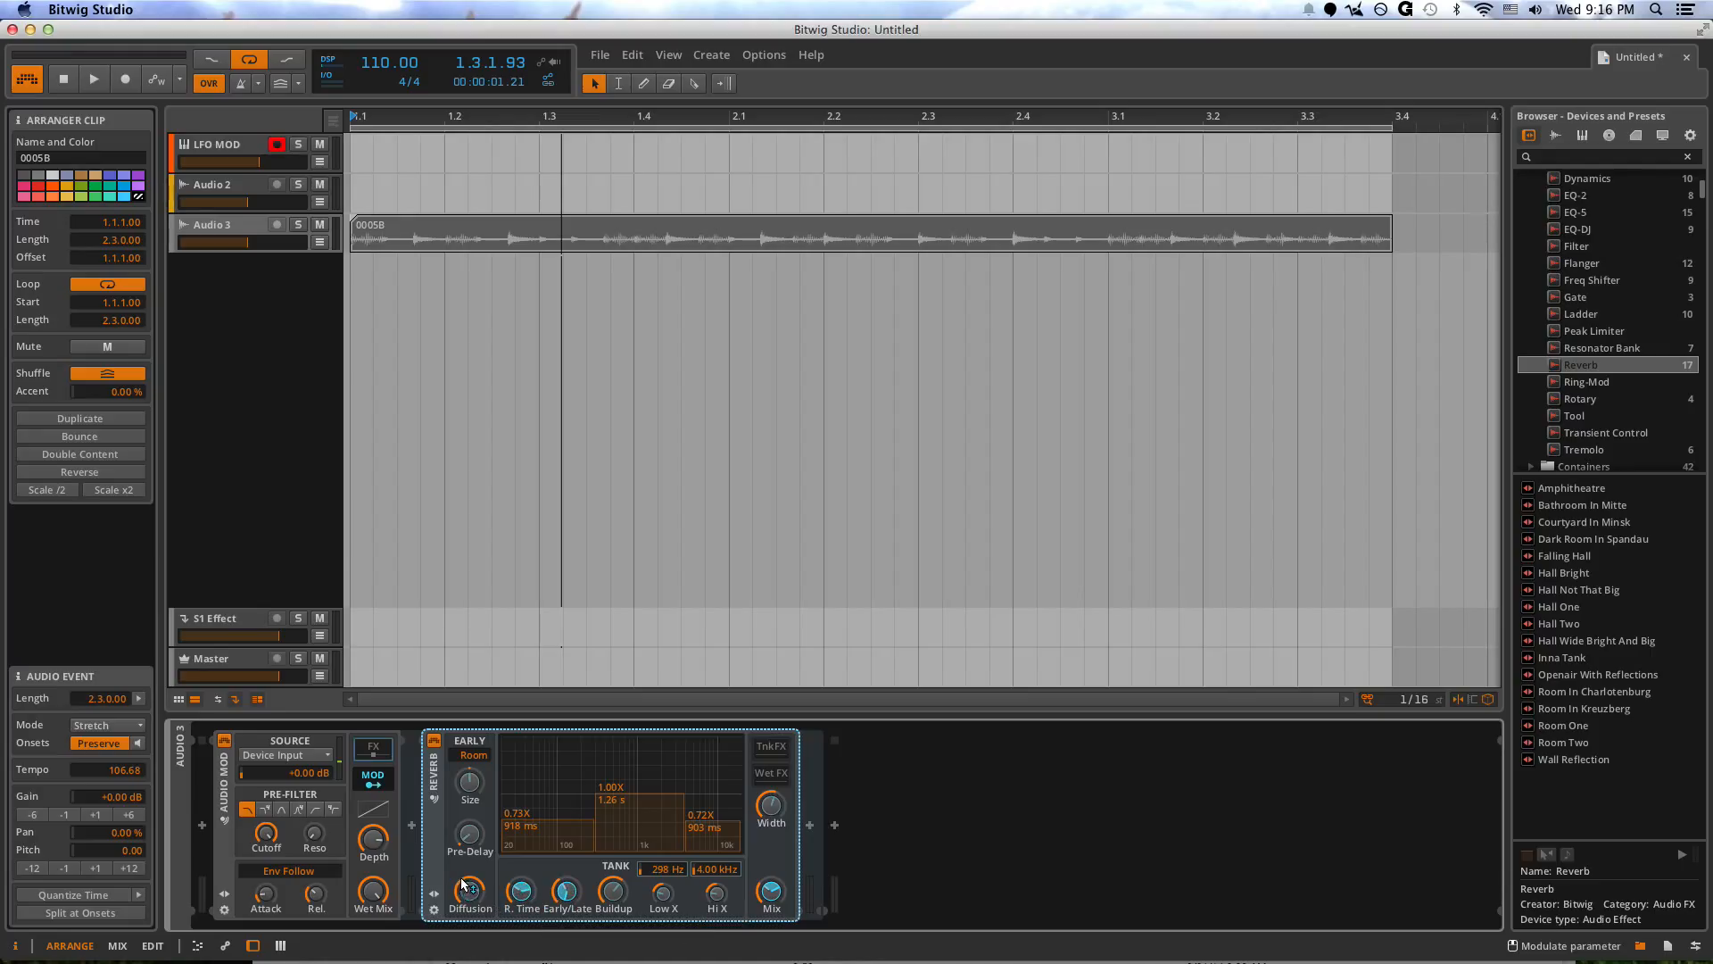
{"action": "left_click_drag", "start_coordinate": [470, 843], "coordinate": [460, 891]}
{"action": "left_click_drag", "start_coordinate": [461, 759], "coordinate": [461, 760]}
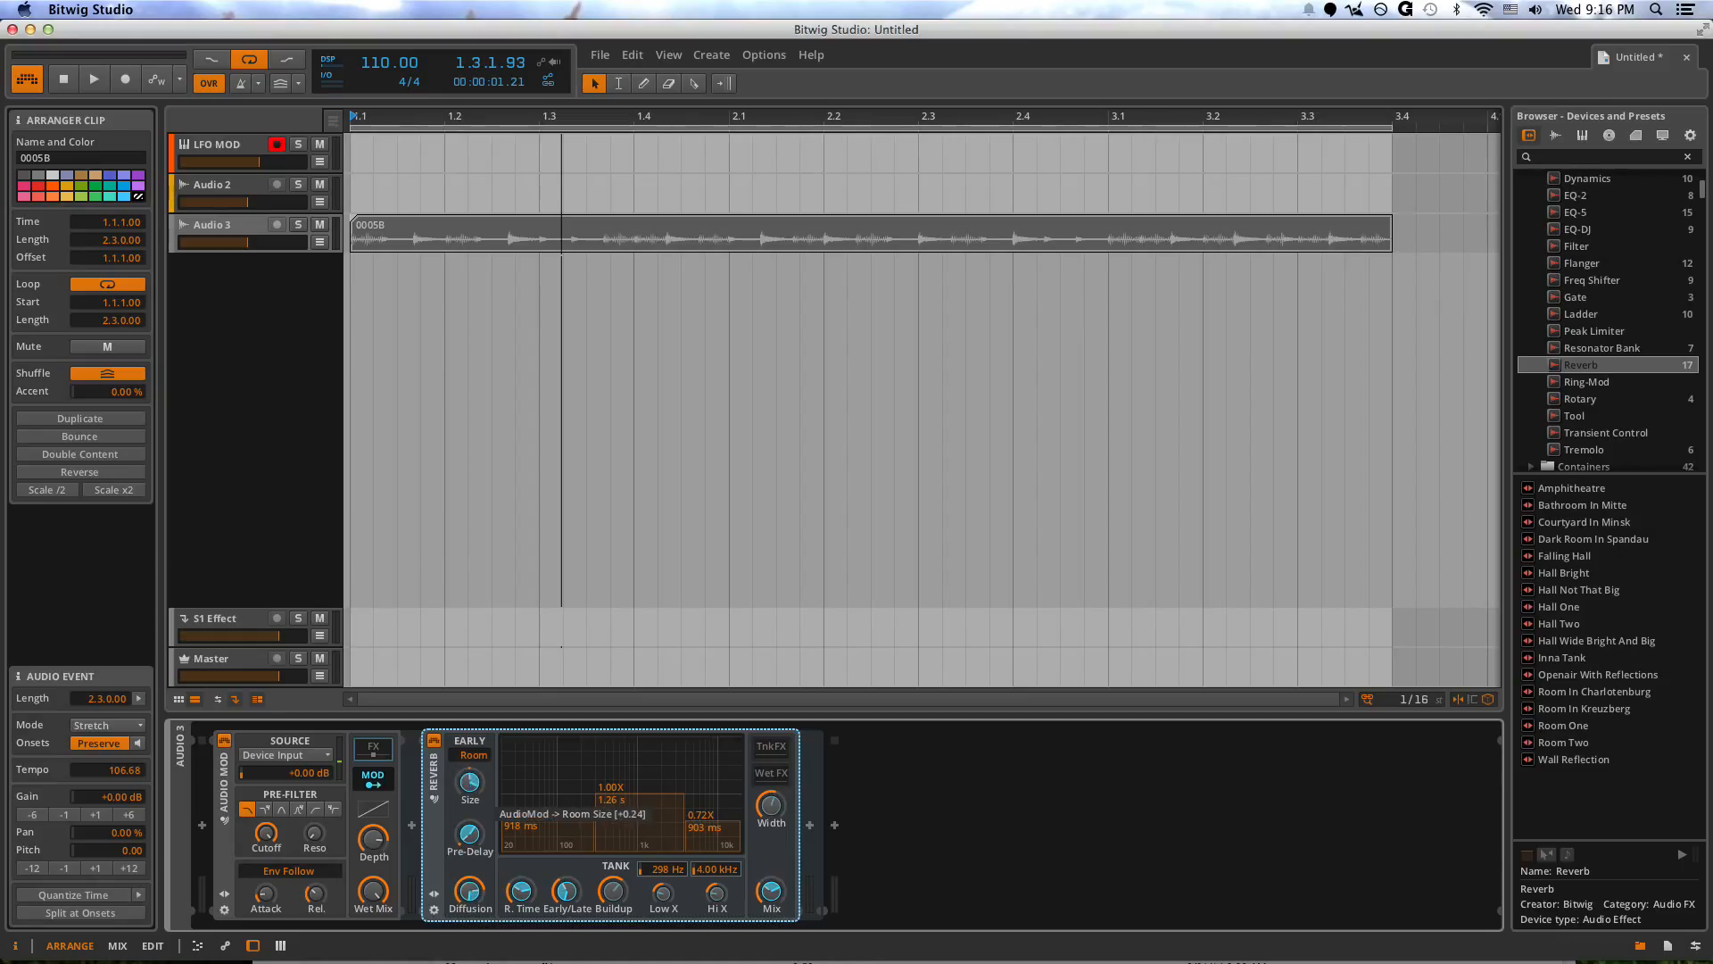
{"action": "left_click_drag", "start_coordinate": [461, 760], "coordinate": [461, 759]}
{"action": "left_click_drag", "start_coordinate": [771, 804], "coordinate": [771, 804]}
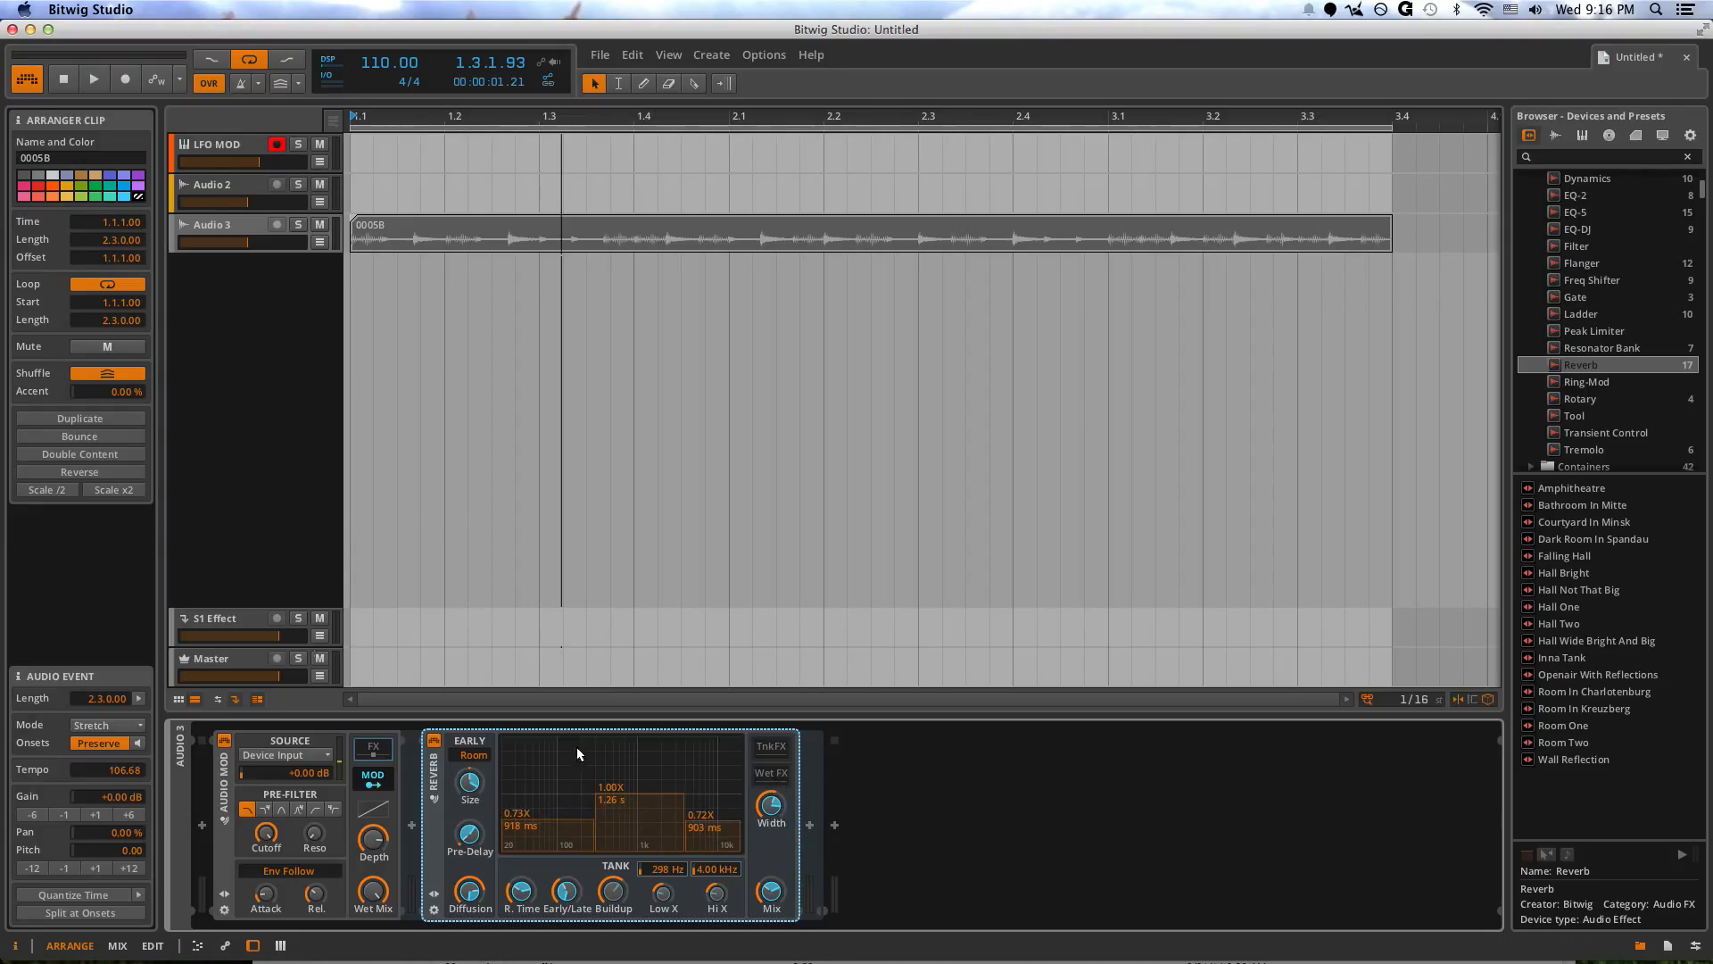
- Play the loop and raise the Reverb's high-band decay multiplier to about 1.48X
{"action": "key", "text": "space"}
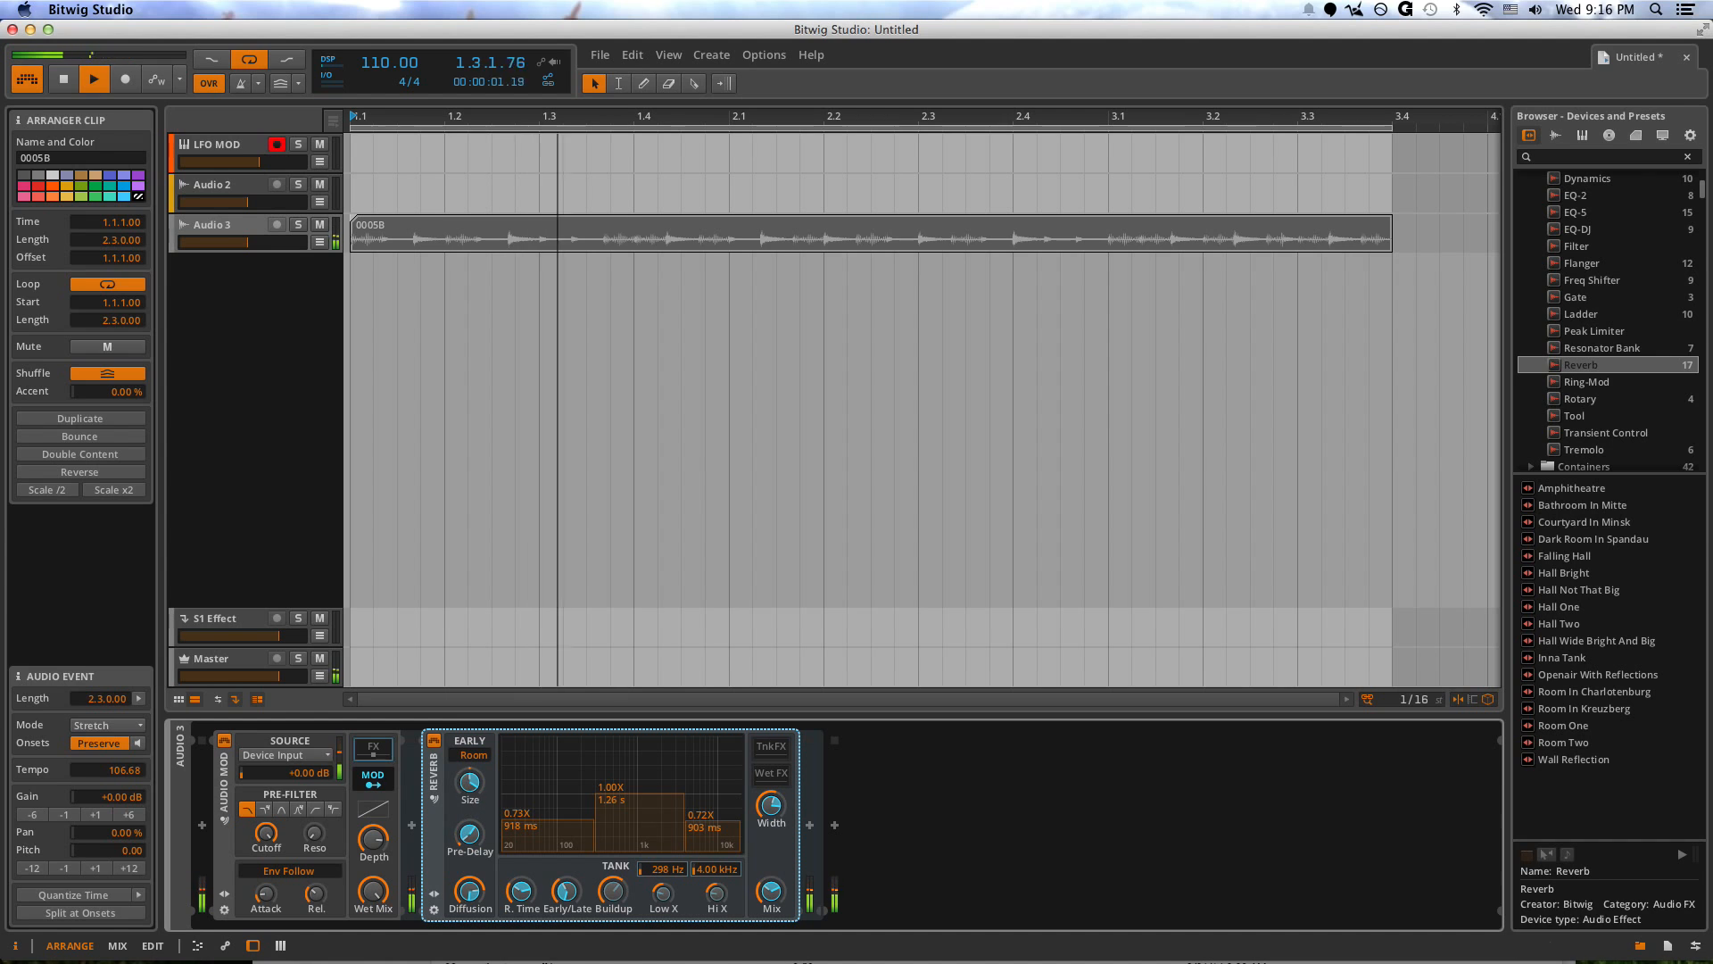
{"action": "left_click_drag", "start_coordinate": [465, 785], "coordinate": [464, 785]}
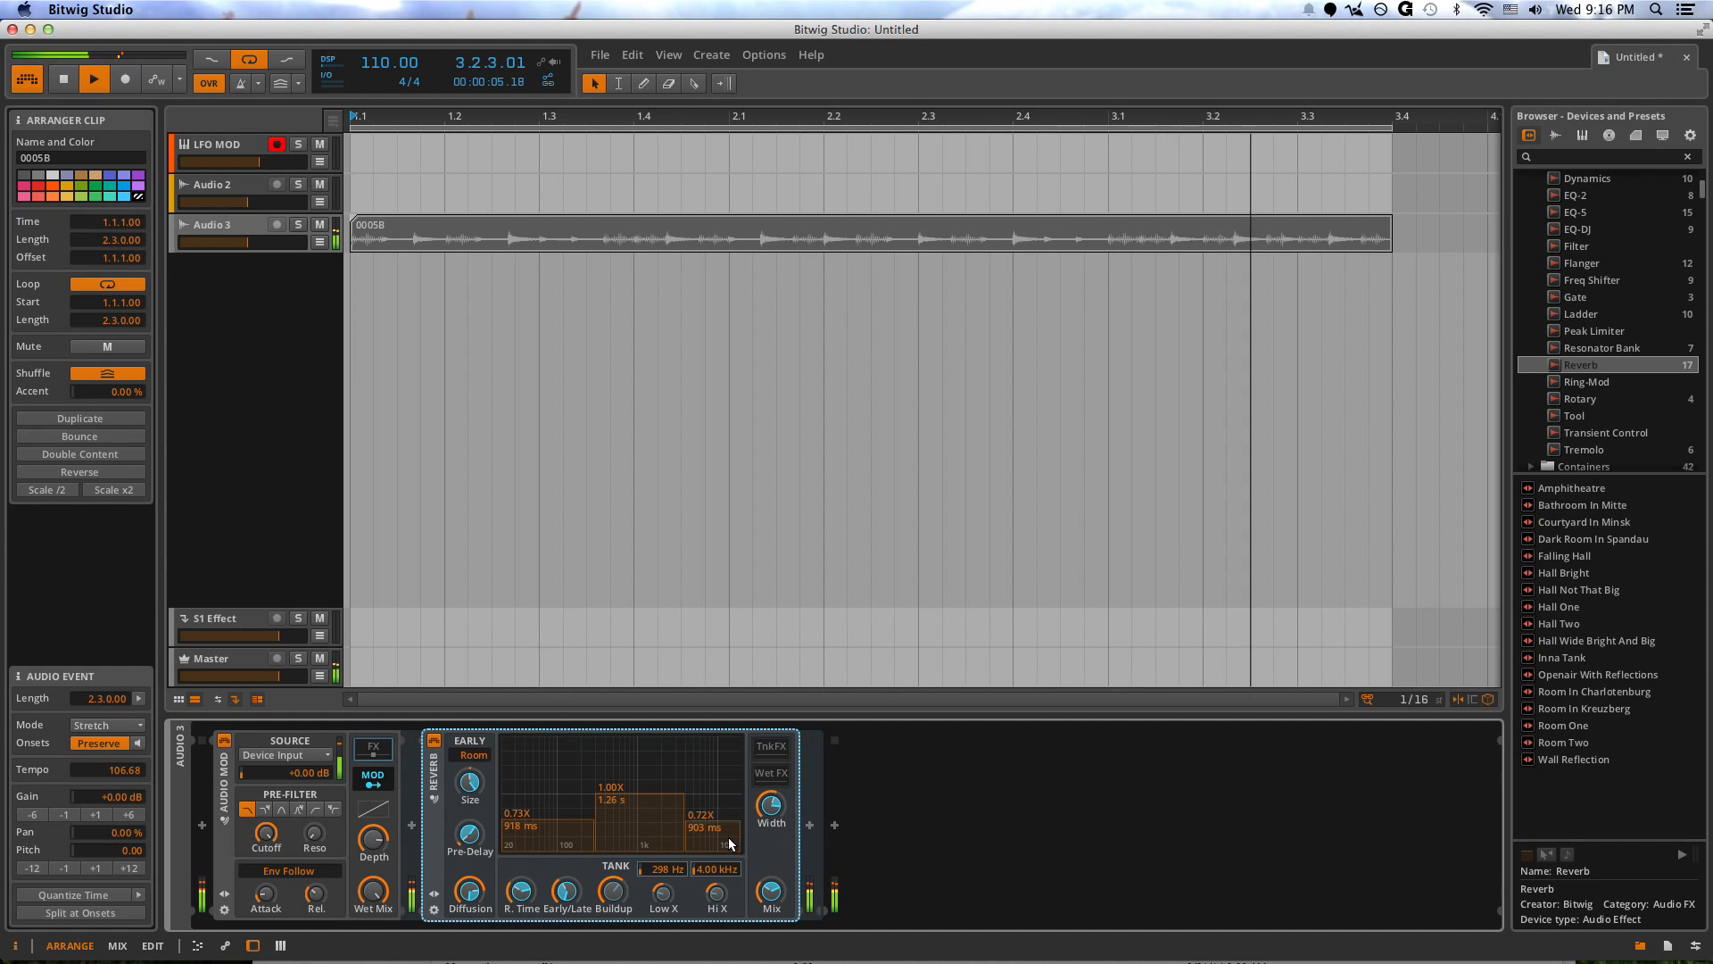
{"action": "left_click_drag", "start_coordinate": [728, 821], "coordinate": [727, 761]}
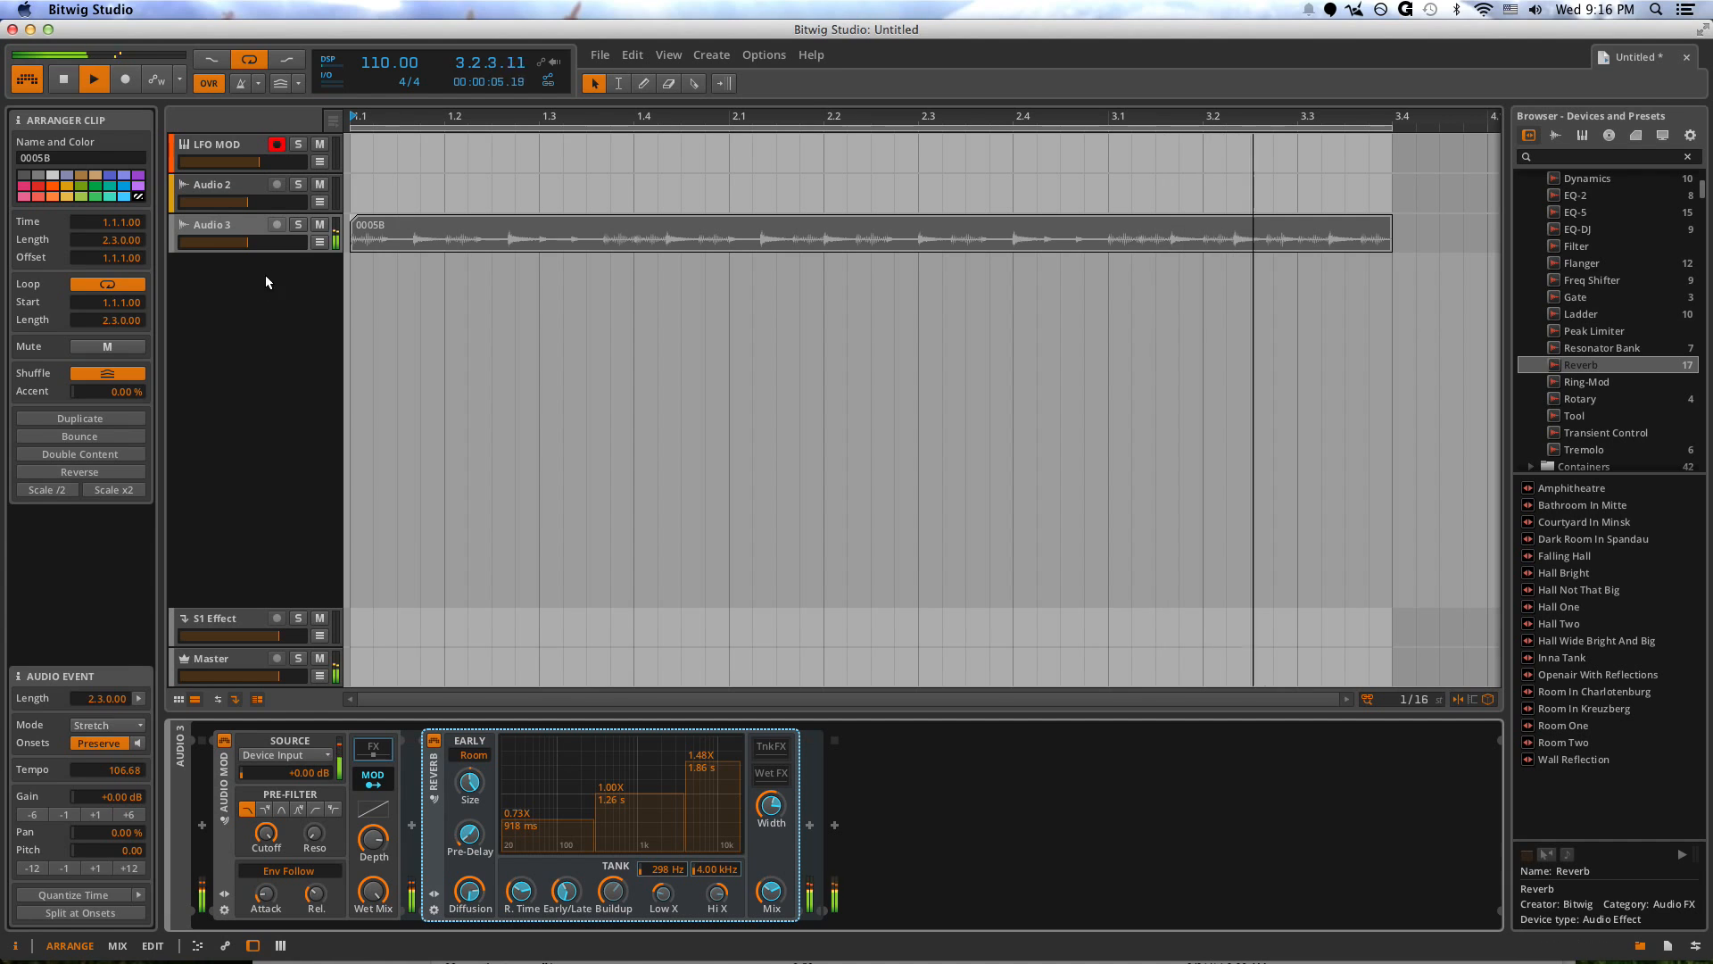
- Raise the Audio 3 track's volume, lower the Reverb's high-band decay multiplier to about 0.57X, and end playback and modulation mapping
{"action": "left_click", "coordinate": [290, 243]}
{"action": "left_click_drag", "start_coordinate": [288, 243], "coordinate": [320, 243]}
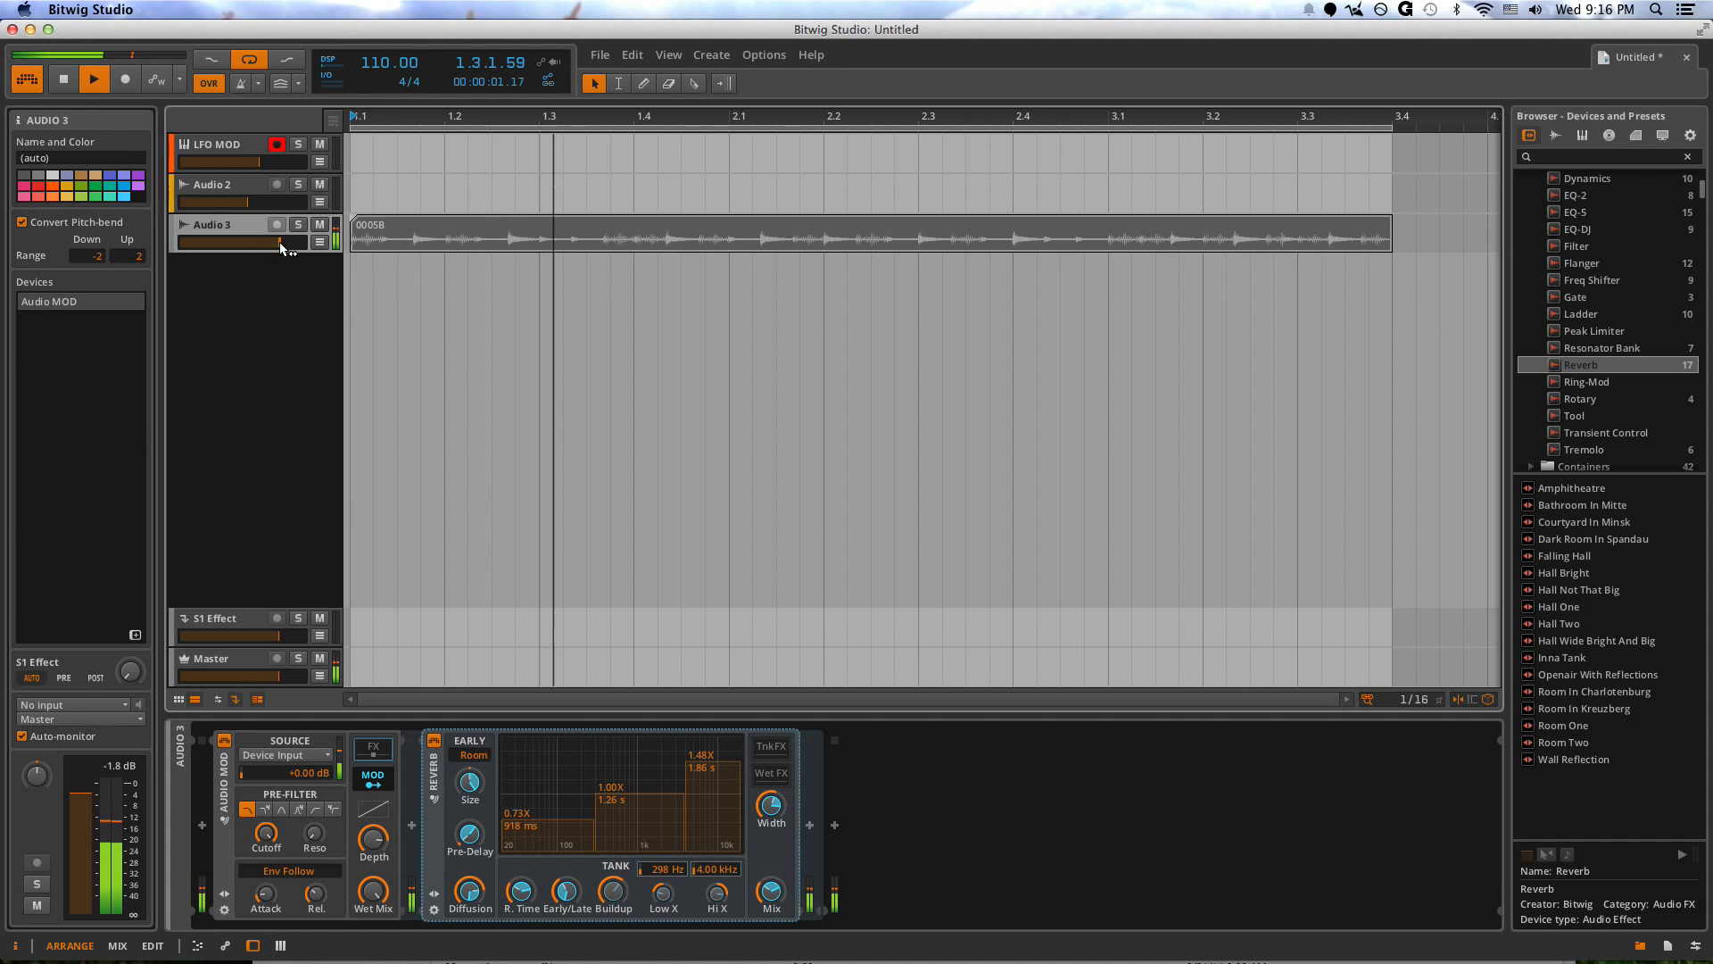
{"action": "left_click_drag", "start_coordinate": [720, 768], "coordinate": [712, 945]}
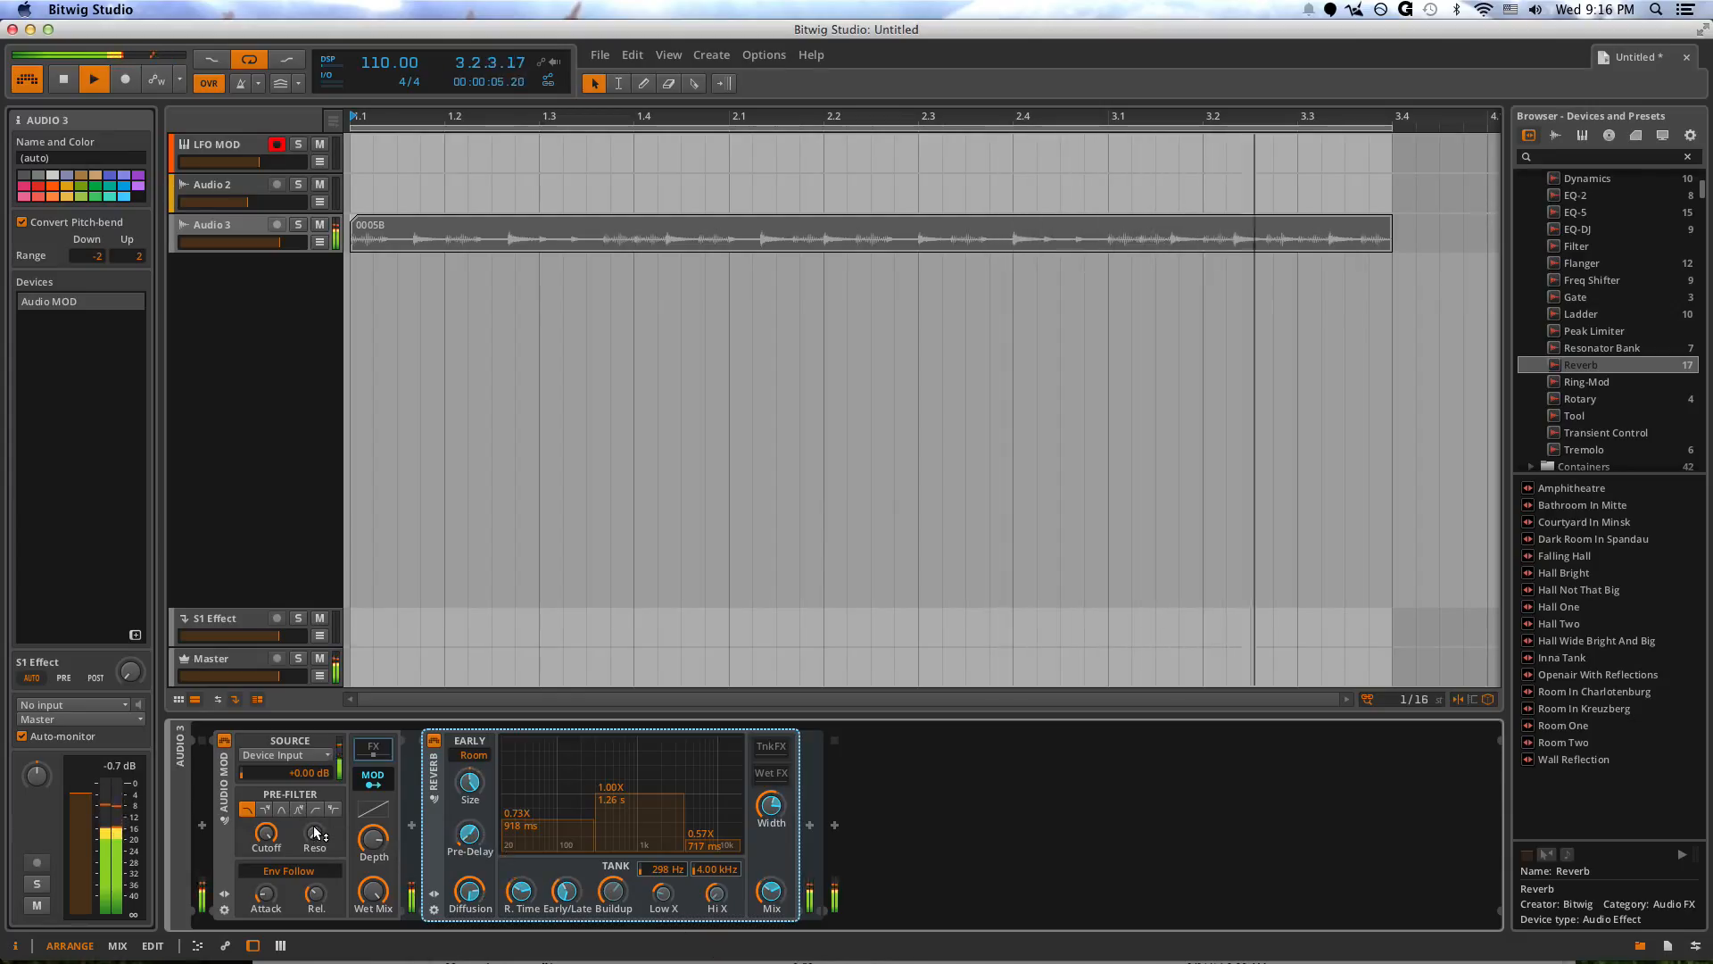
{"action": "key", "text": "space"}
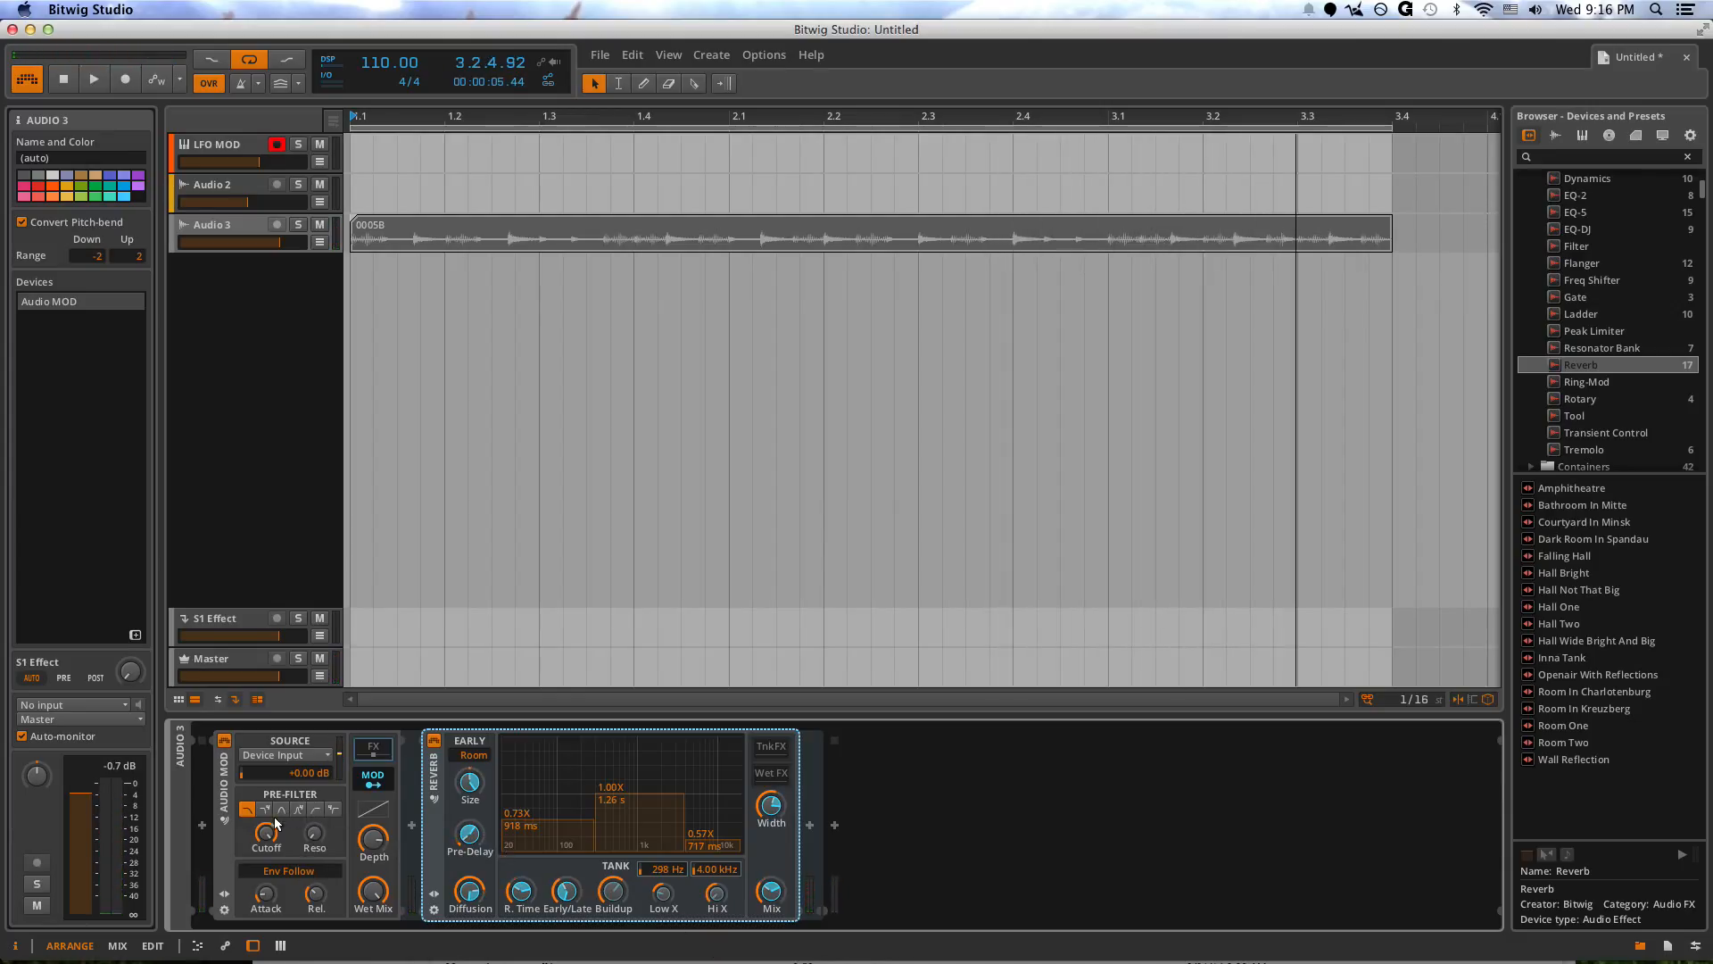
{"action": "left_click", "coordinate": [380, 783]}
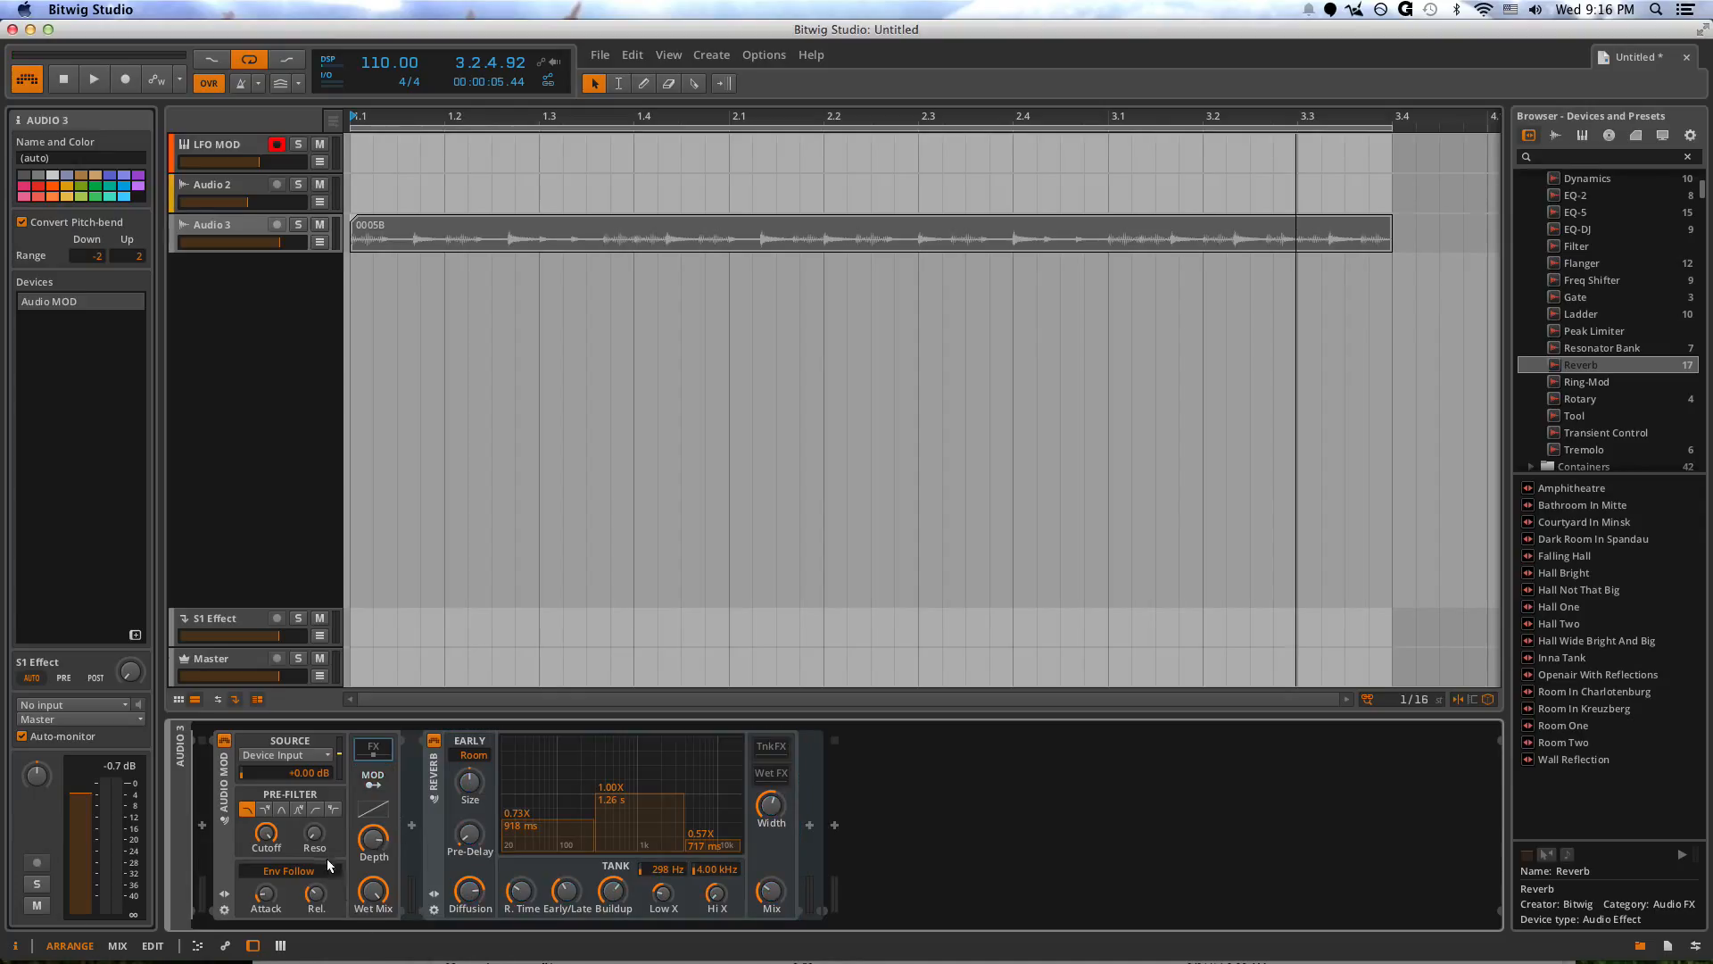
- Switch Audio MOD's pre-filter to band-pass with a lower Cutoff and higher Reso, and raise the source gain to about +4.08 dB
{"action": "left_click", "coordinate": [314, 809]}
{"action": "left_click", "coordinate": [253, 809]}
{"action": "left_click_drag", "start_coordinate": [266, 834], "coordinate": [316, 888]}
{"action": "left_click", "coordinate": [282, 810]}
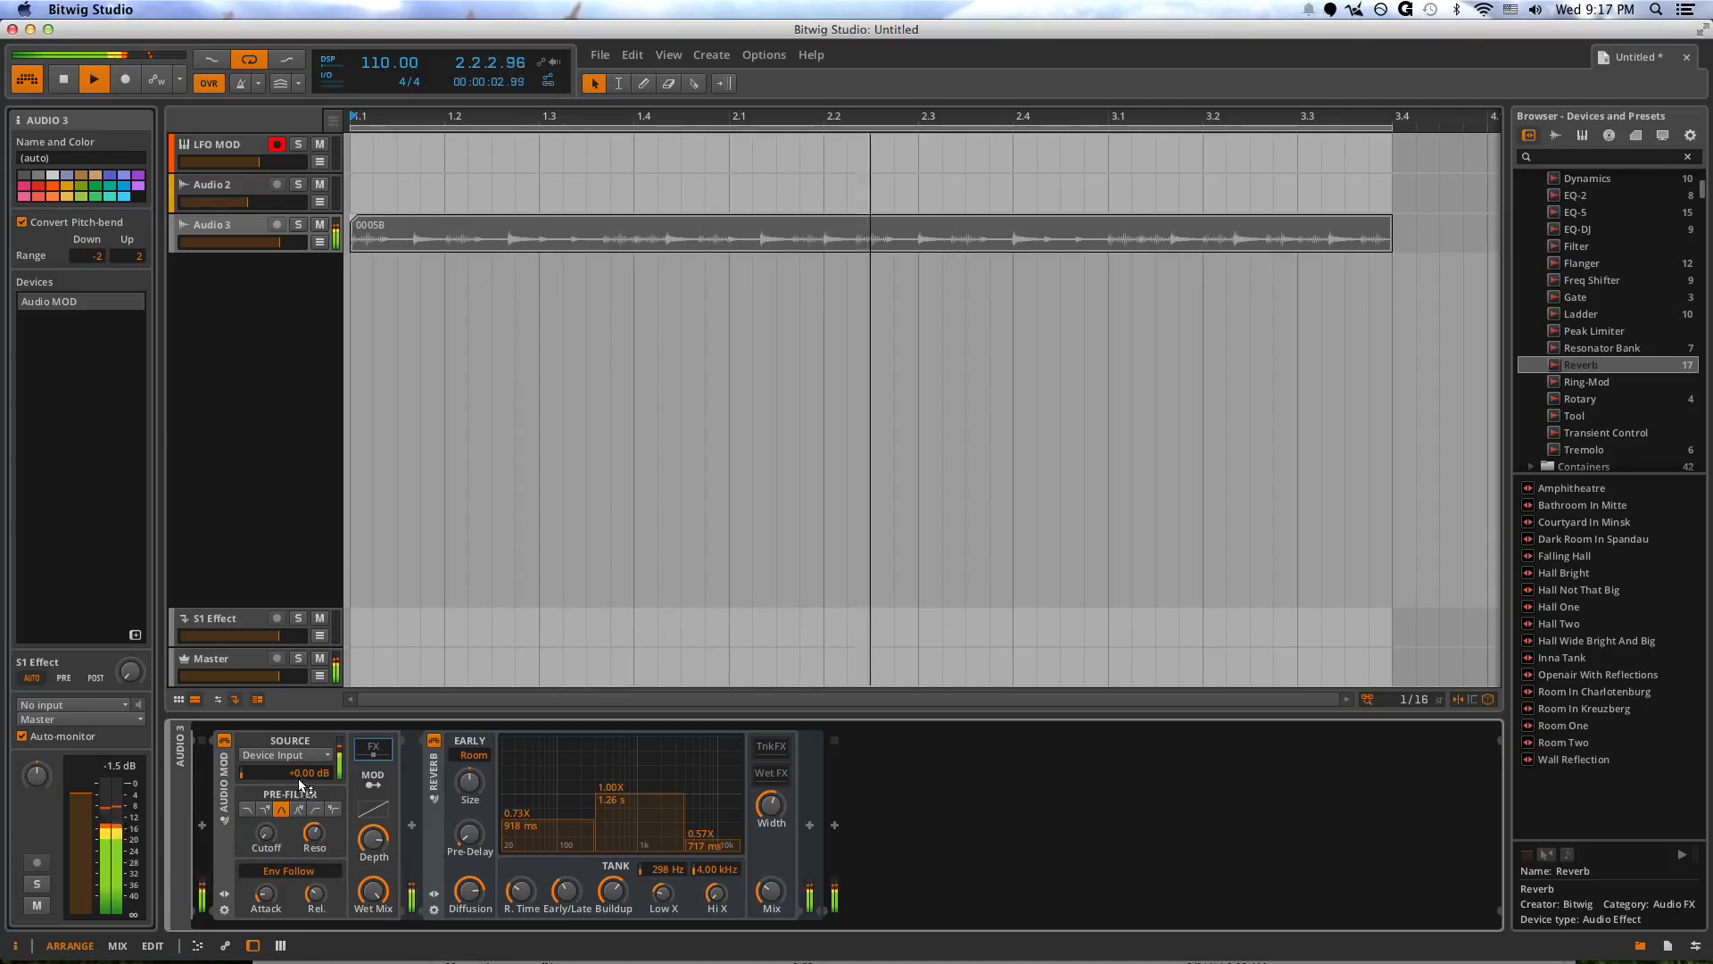
{"action": "left_click_drag", "start_coordinate": [307, 775], "coordinate": [307, 752]}
{"action": "key", "text": "space"}
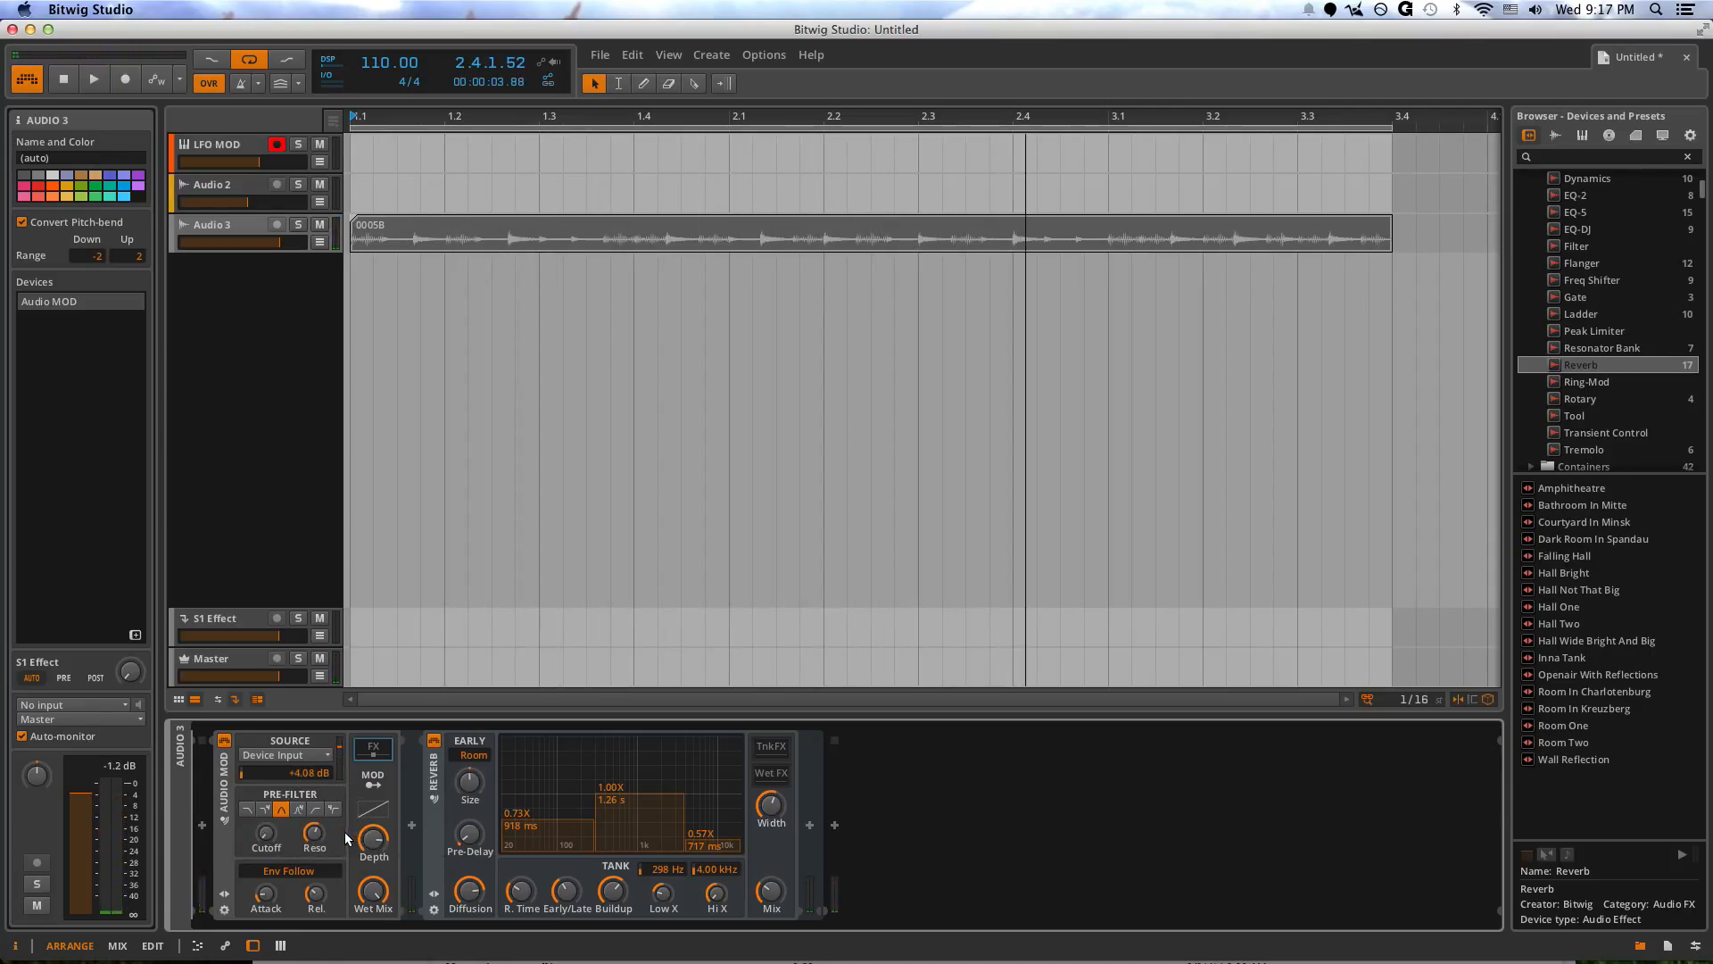